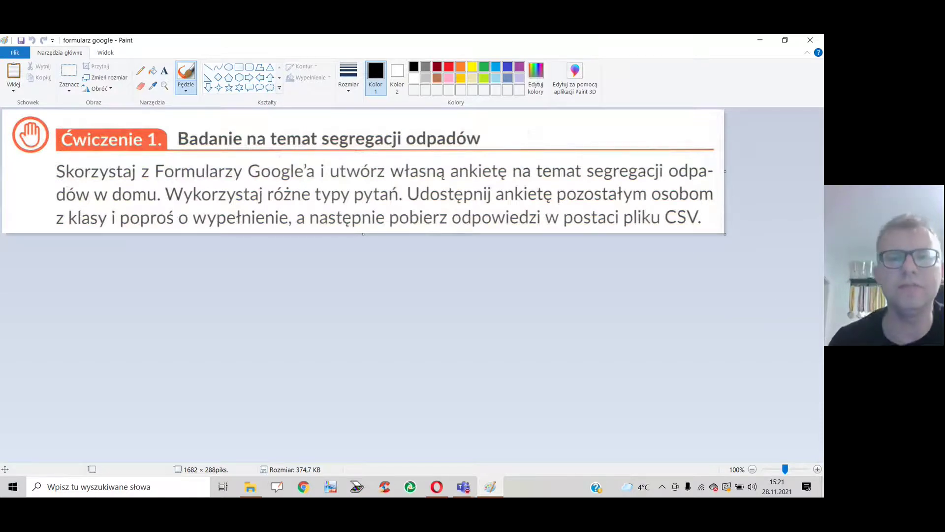
Switch from the Paint exercise to Opera showing the 'google gmail' search results
left_click(437, 489)
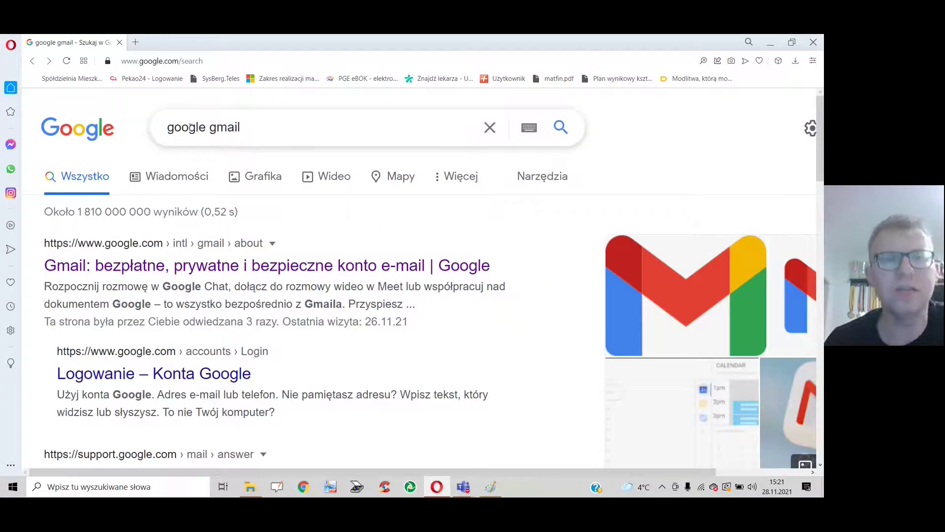
Open Gmail from the search results and sign in with the listed Google account
left_click(208, 266)
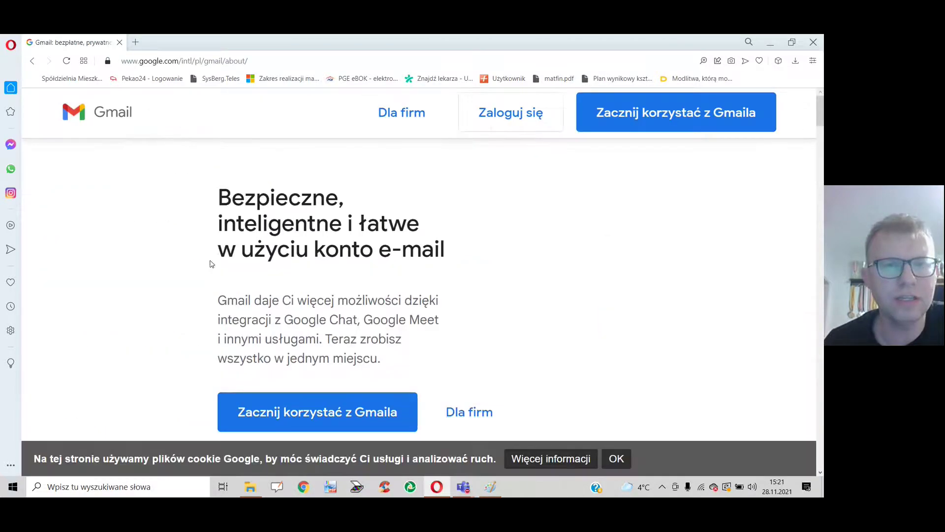
left_click(511, 131)
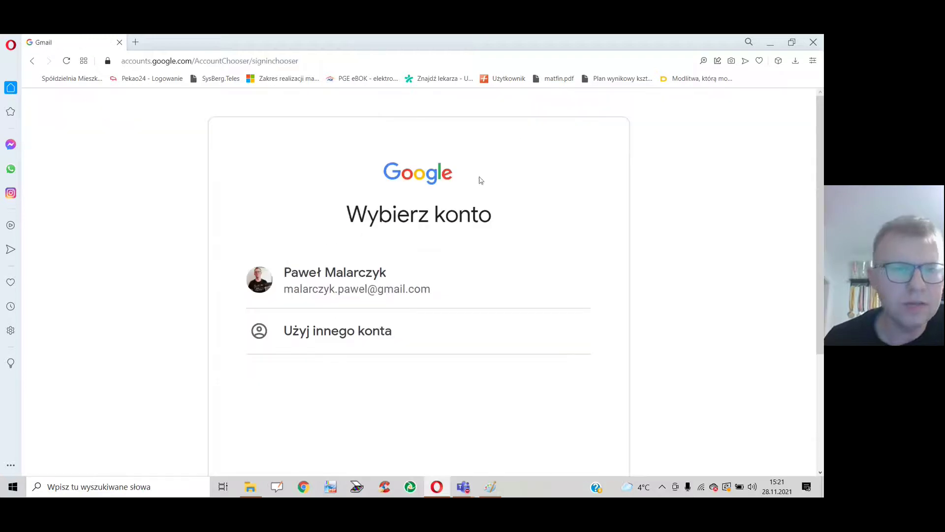
left_click(375, 274)
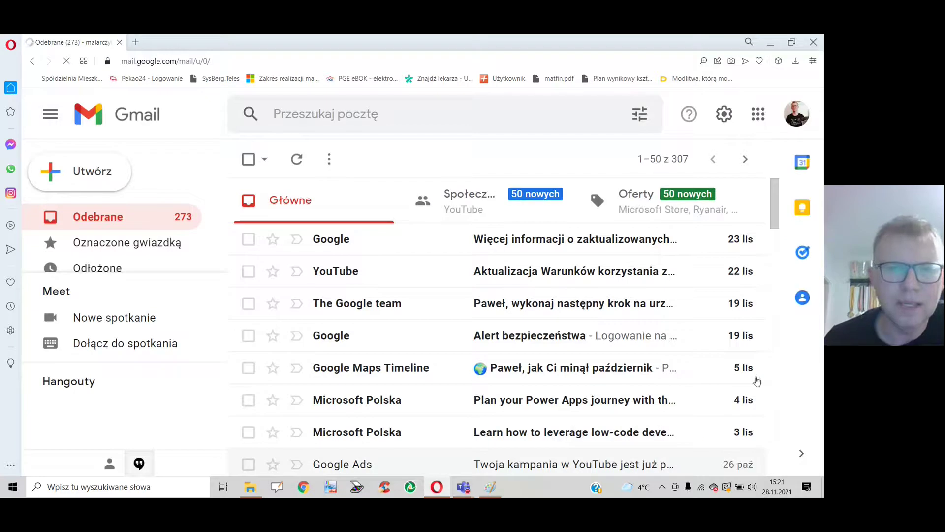
Show the Google apps list scrolled down to Formularze
left_click(757, 119)
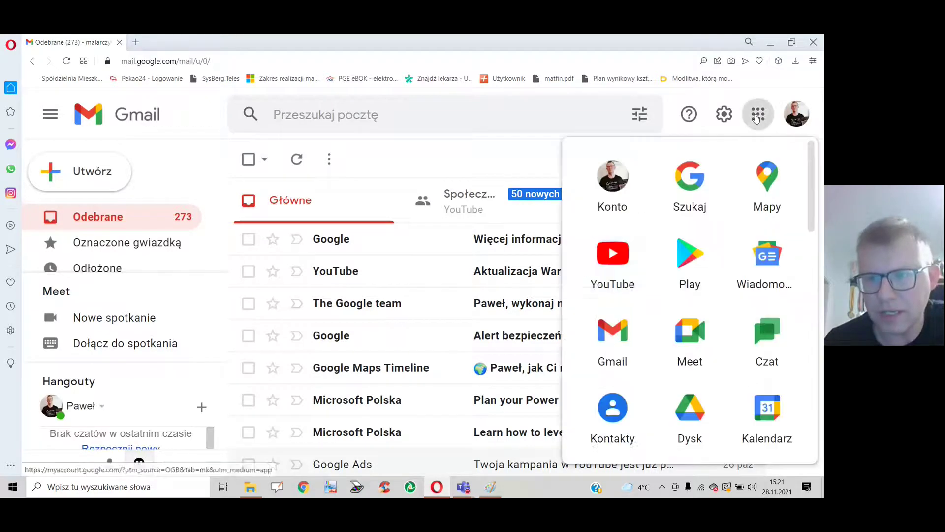
scroll(644, 253, "down", 5)
scroll(646, 251, "down", 5)
scroll(647, 250, "down", 5)
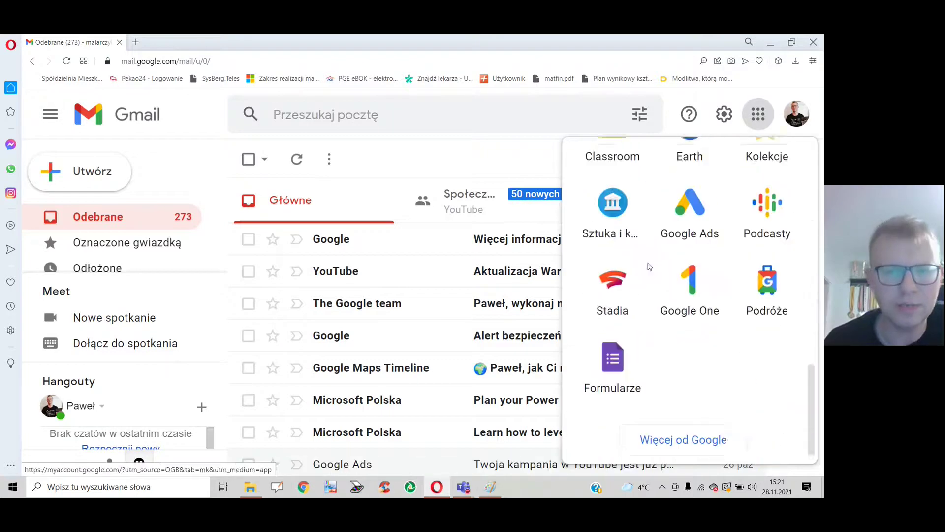
Open Formularze from the apps list and create a Pusty (blank) form
left_click(615, 351)
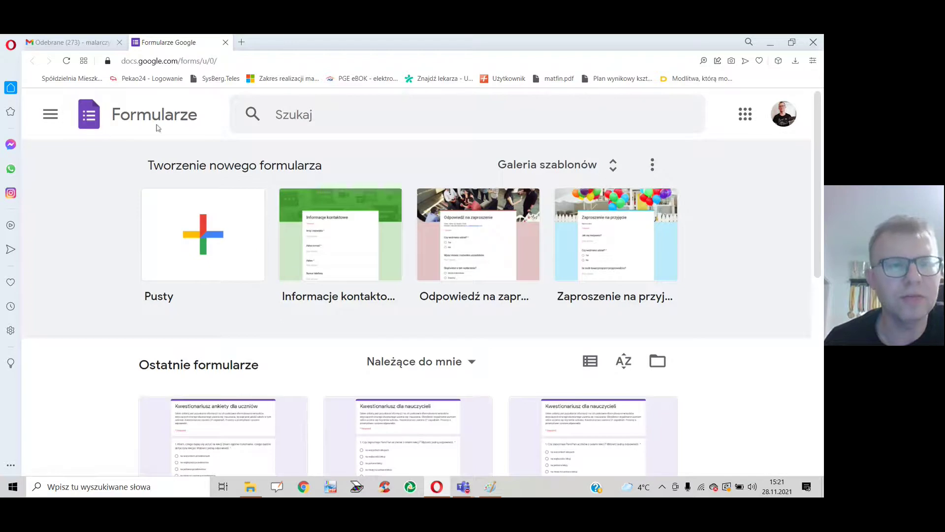
left_click(202, 243)
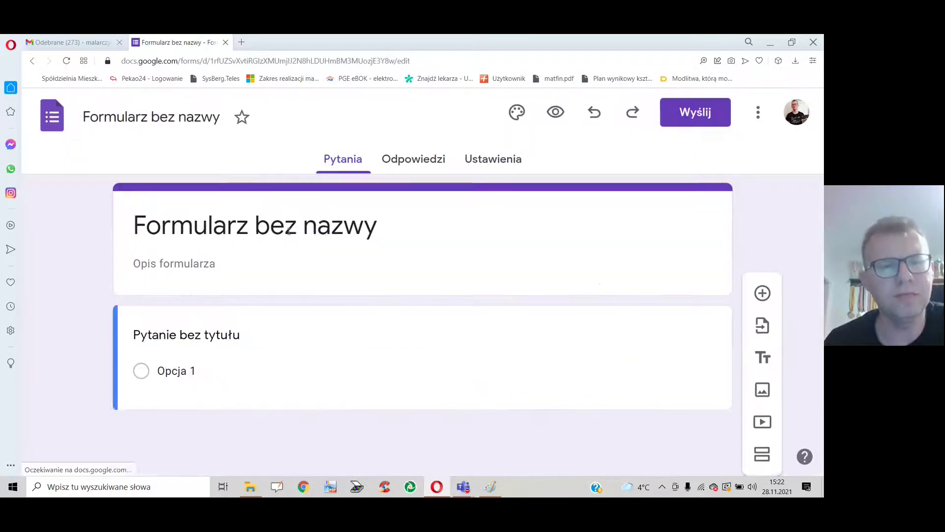
Title the form 'SEGREGACJA ODPADÓW' and describe it as a survey on household waste segregation
left_click_drag(289, 232, 30, 247)
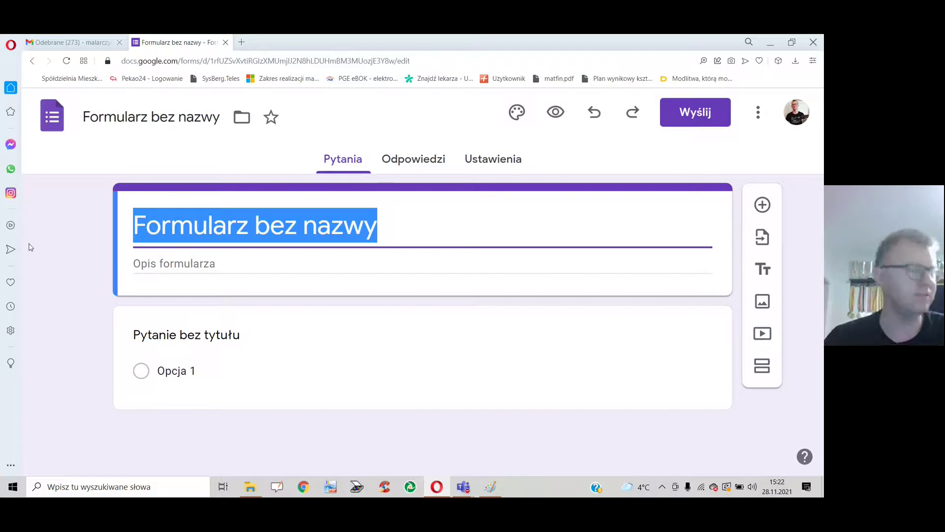
type("SEG")
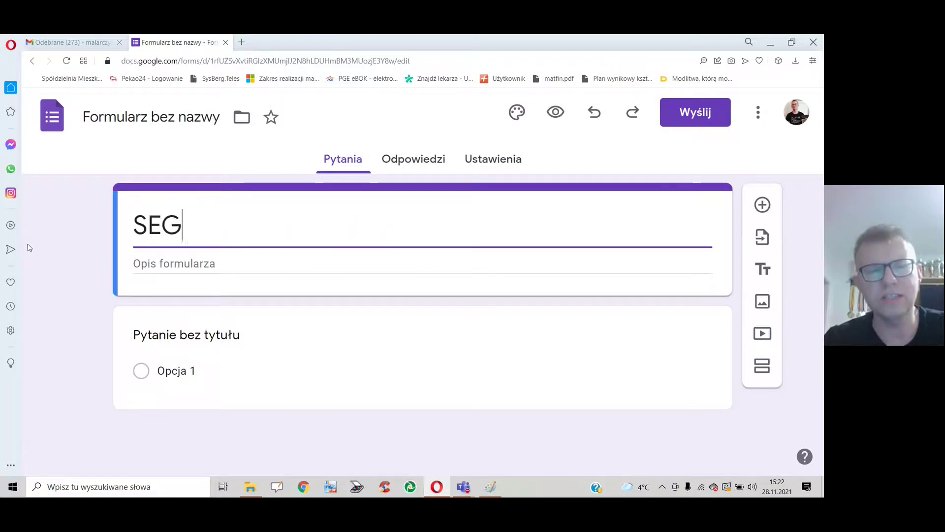
type("REGACJA O")
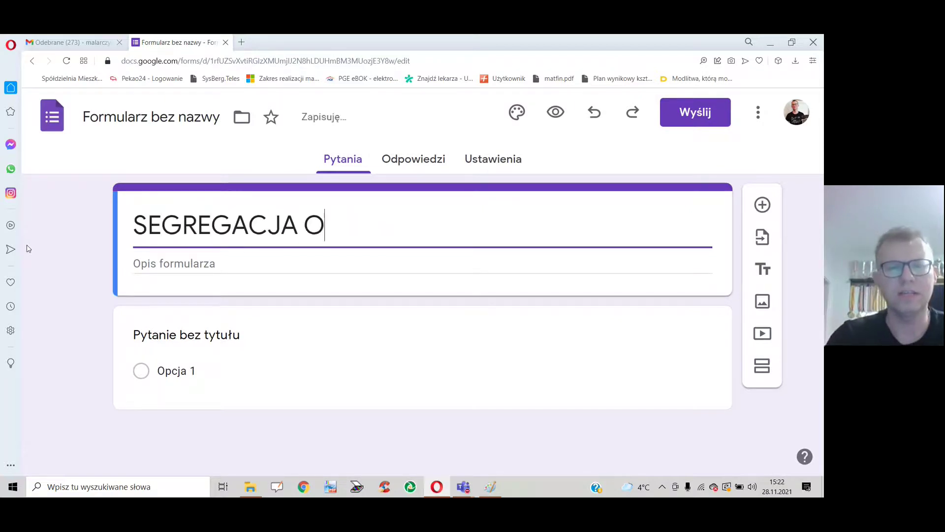
type("DPADÓW")
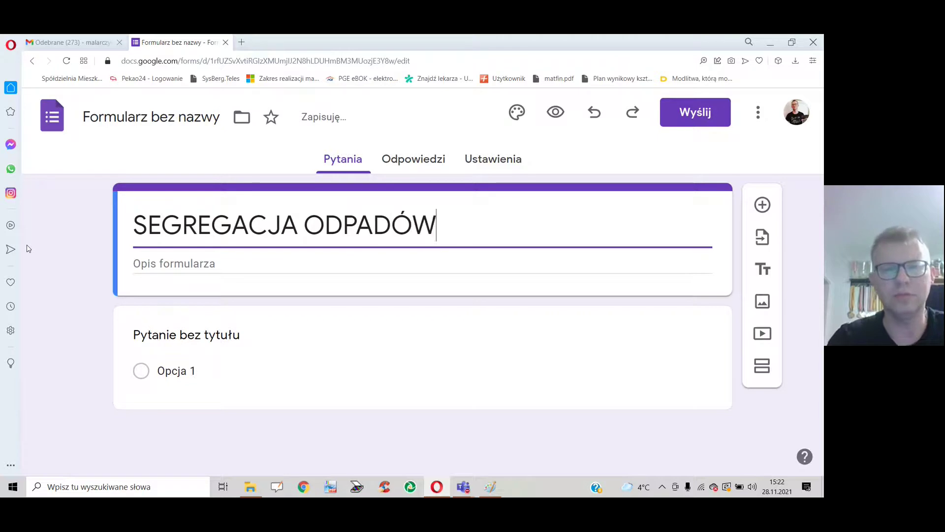
key("Tab")
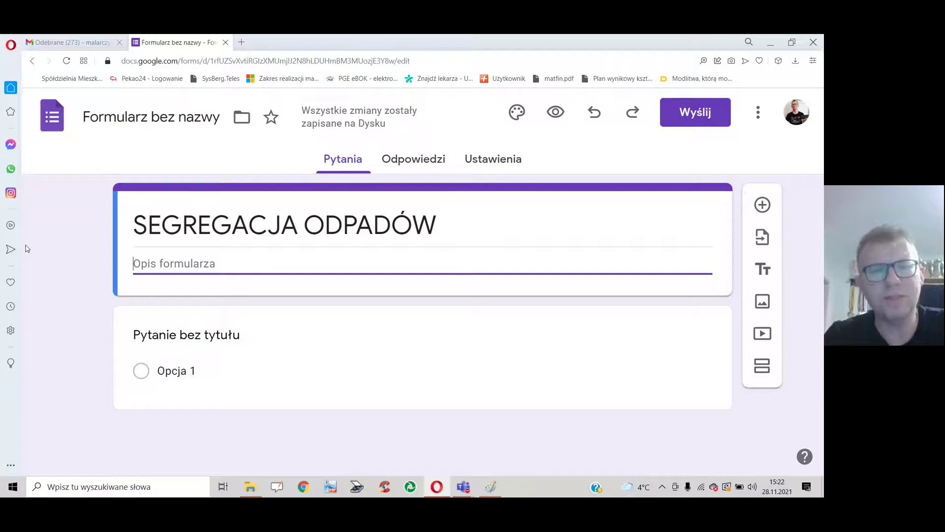
type("Ank")
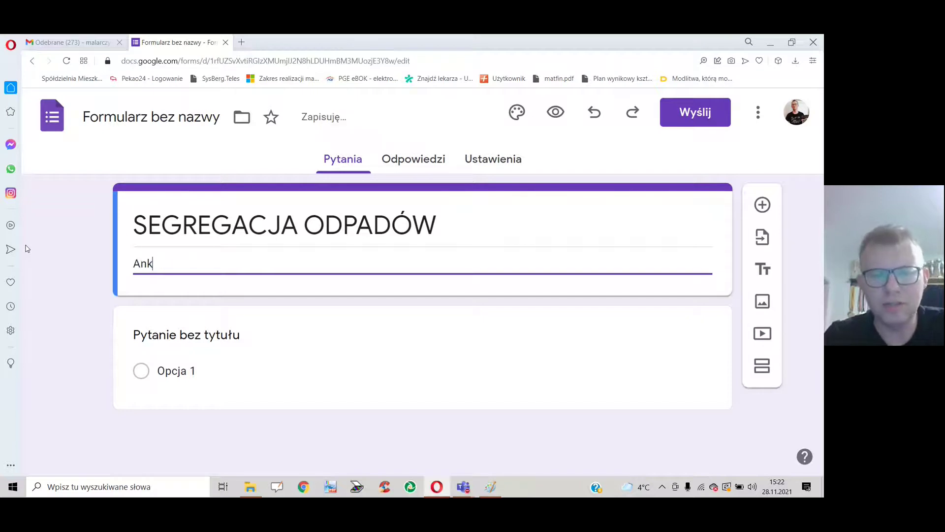
type("i")
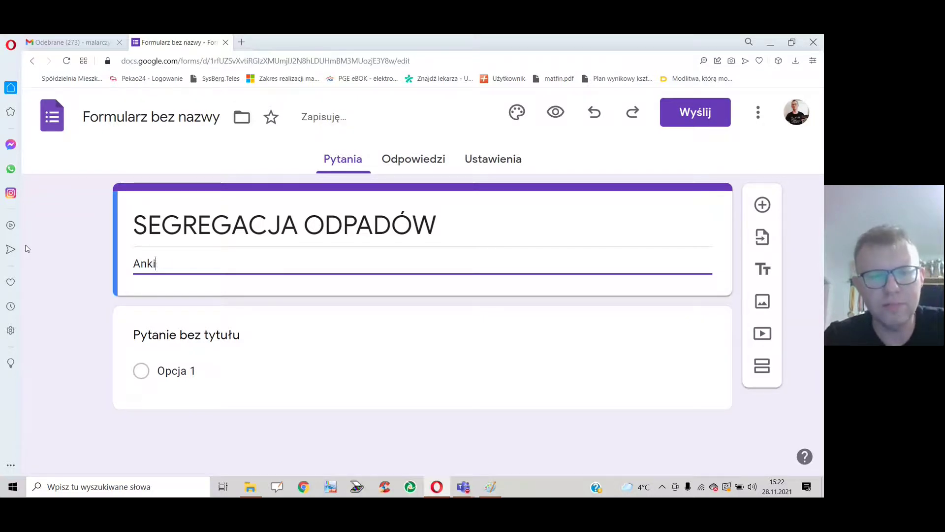
type("eta ma c")
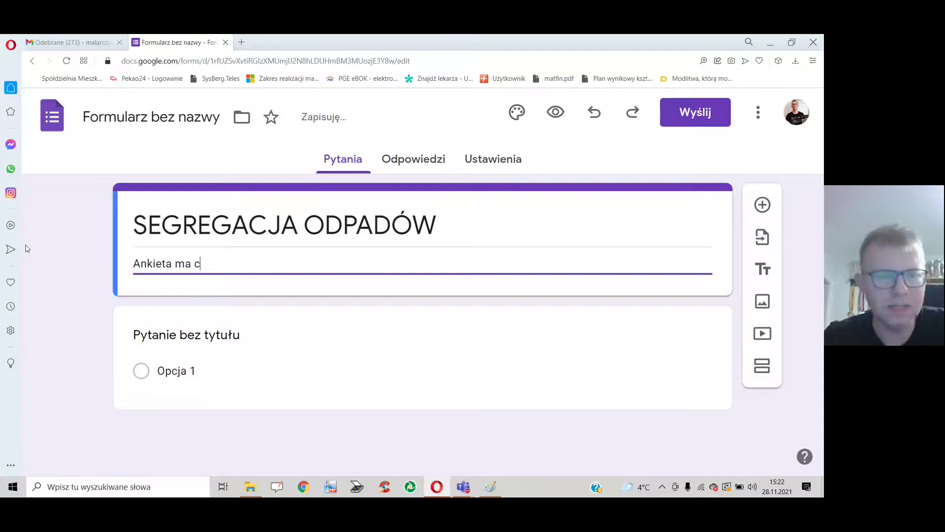
key("BackSpace")
type("na celu")
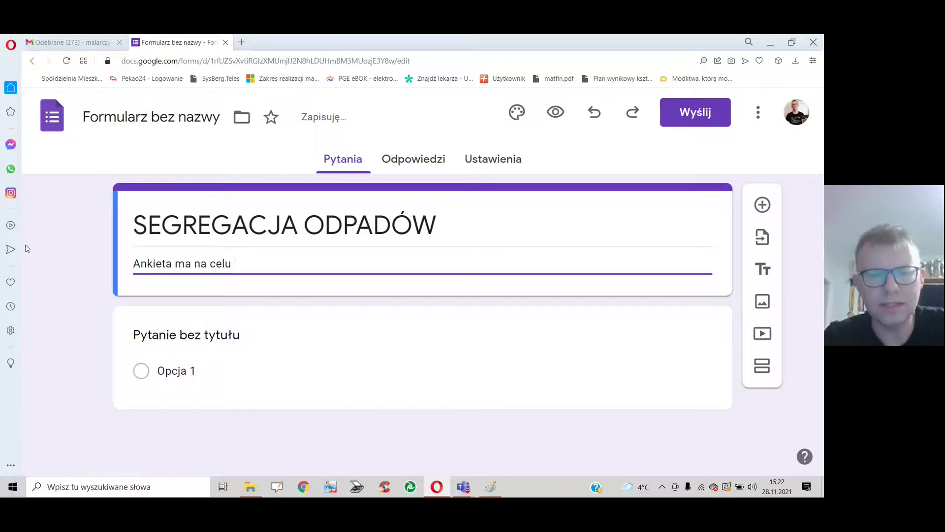
type("branie informacy")
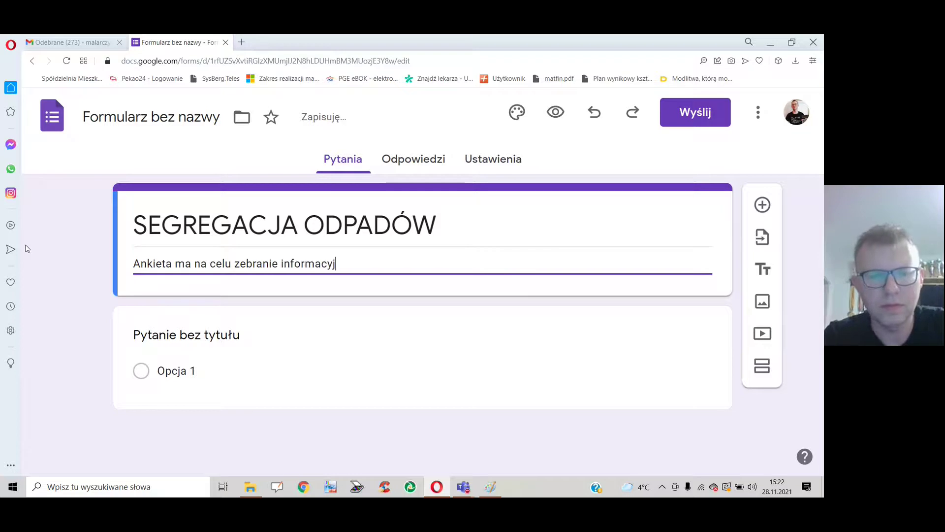
key("BackSpace")
type("i")
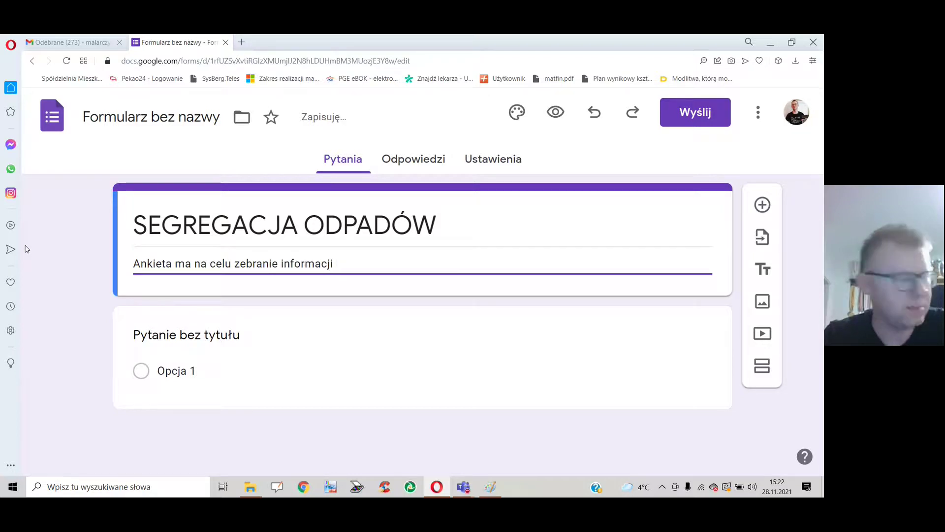
type("dotyc")
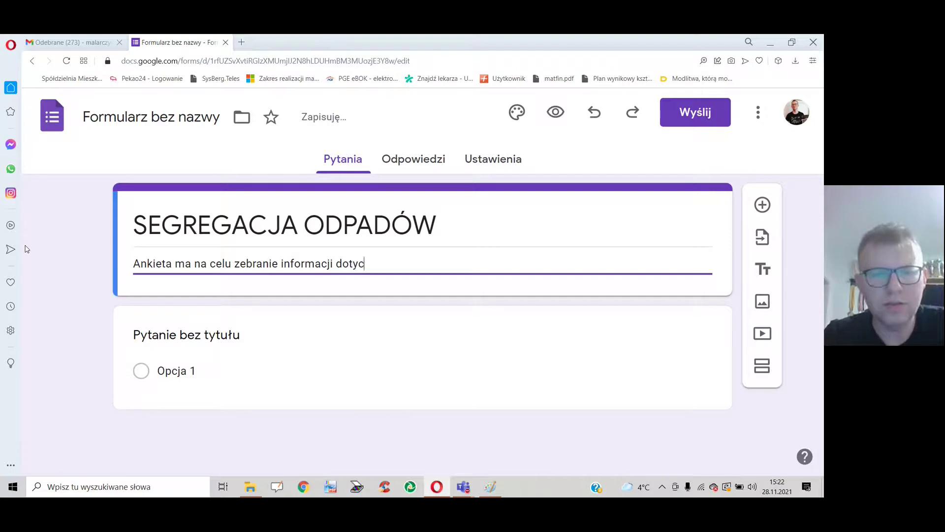
type("zących podejścia do zaga")
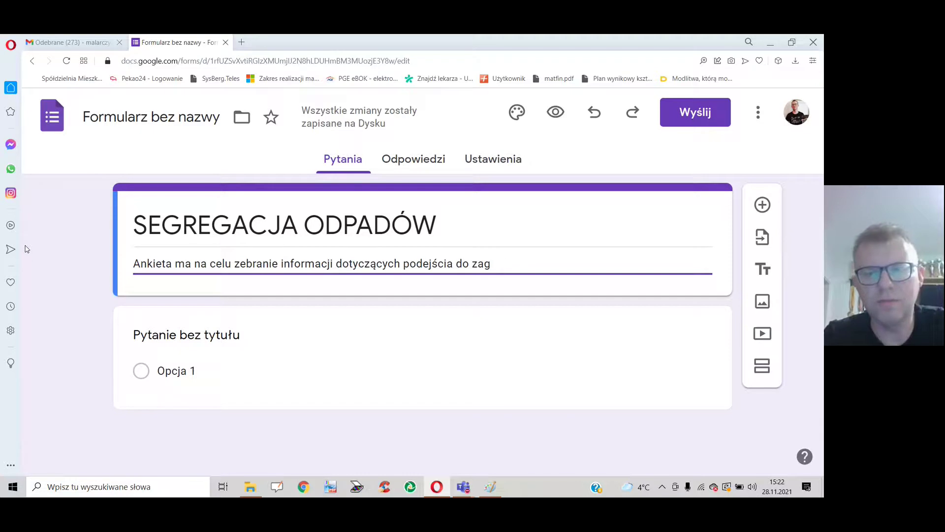
type("adnienia segregacji odpadów")
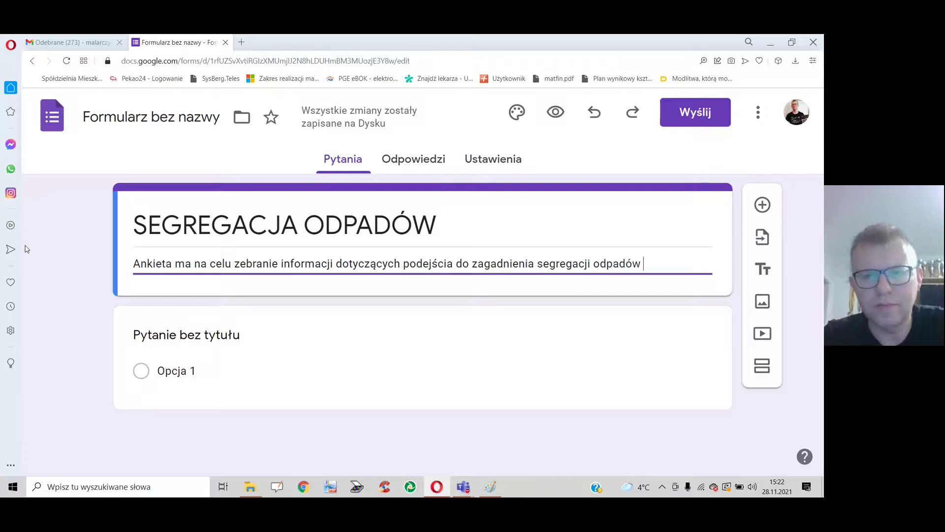
type(" domu.")
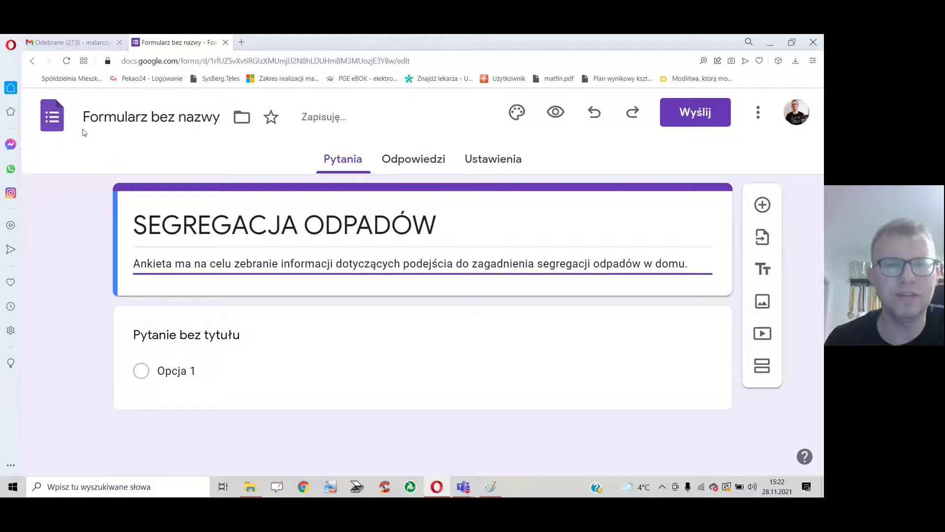
Ask 'Czy jest Pan/Pani osobą pełnoletnią?' with answer choices Tak and Nie
left_click(241, 363)
type("Czy jest P")
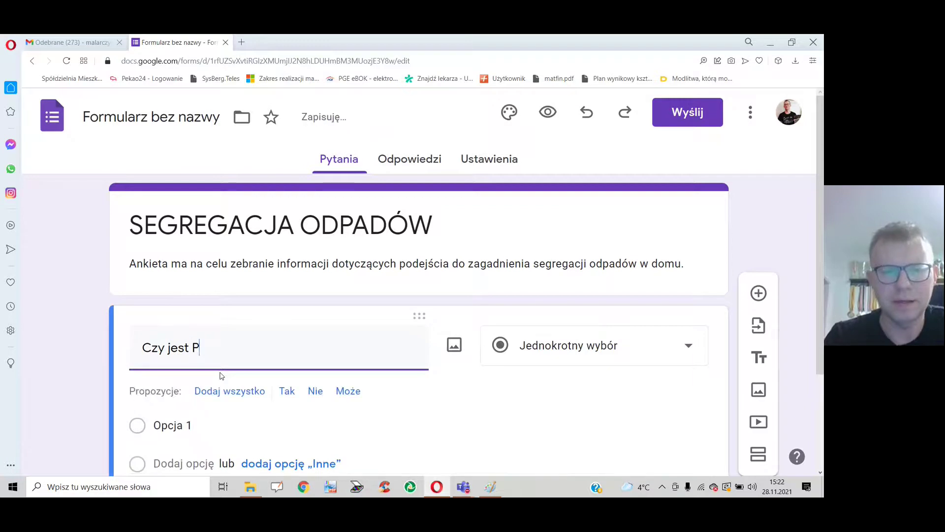
type("an/Pani osobą pełnoletnią")
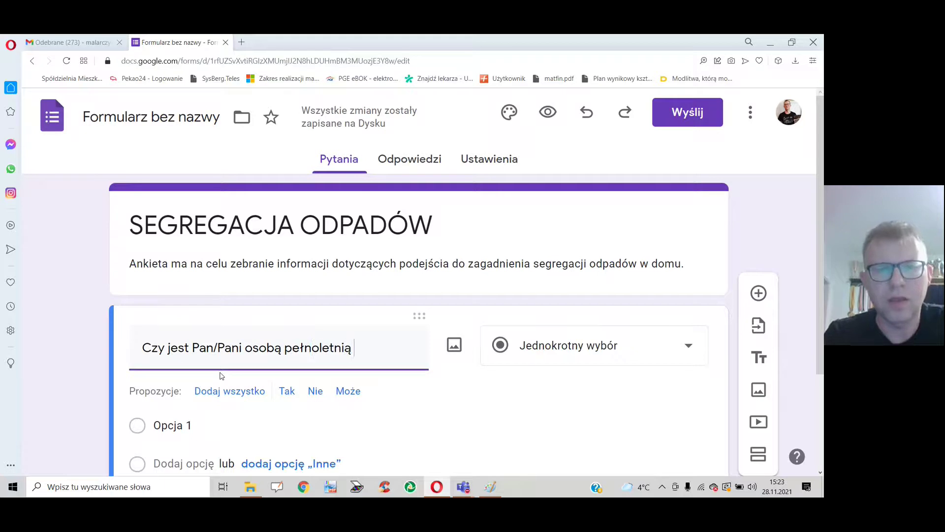
type("?")
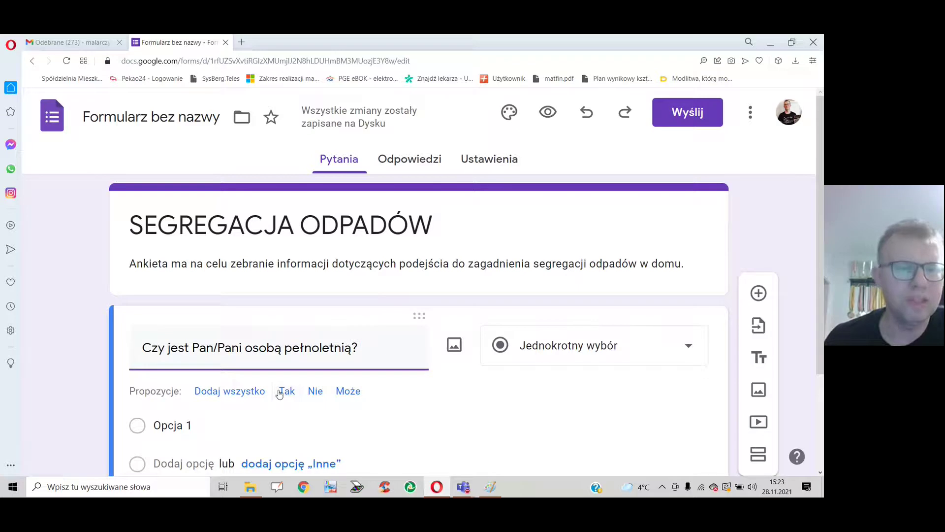
scroll(276, 379, "down", 1)
left_click(245, 372)
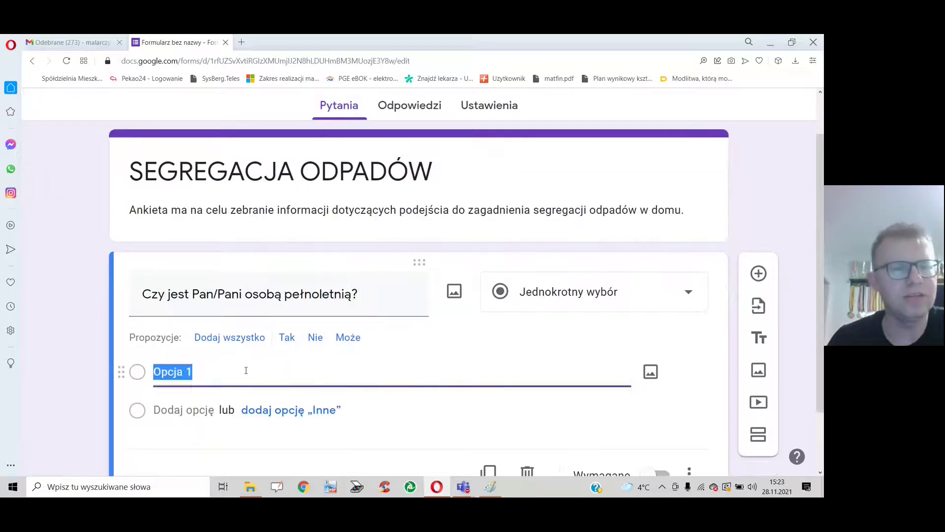
left_click(287, 339)
left_click(287, 339)
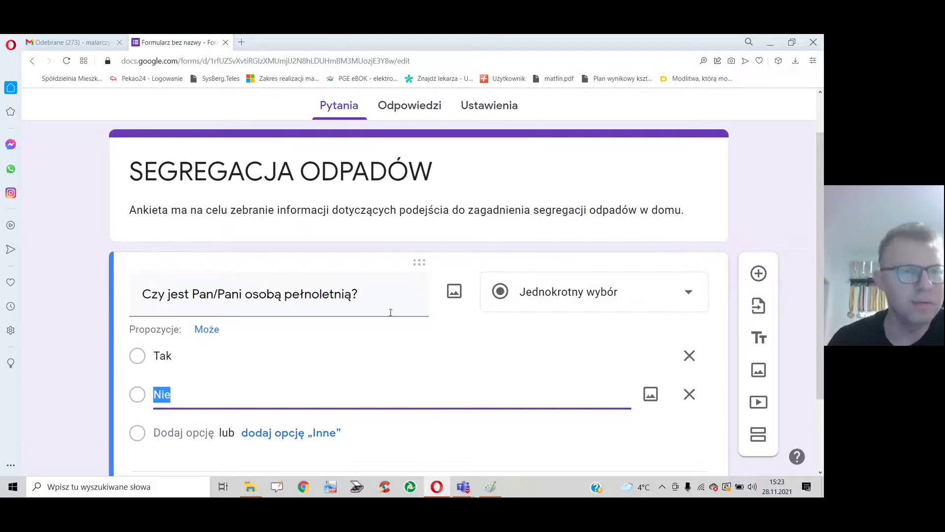
Mark the adult question as required
scroll(145, 386, "down", 2)
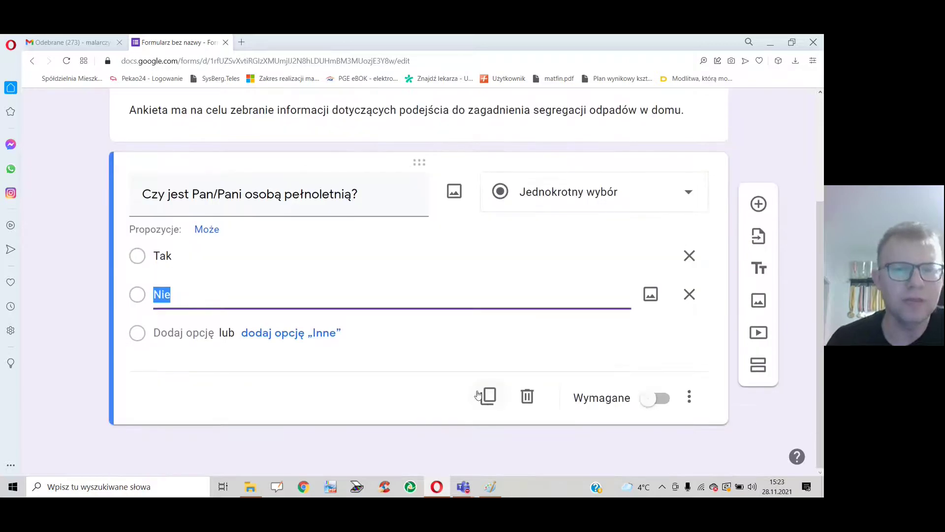
left_click(663, 399)
left_click(667, 403)
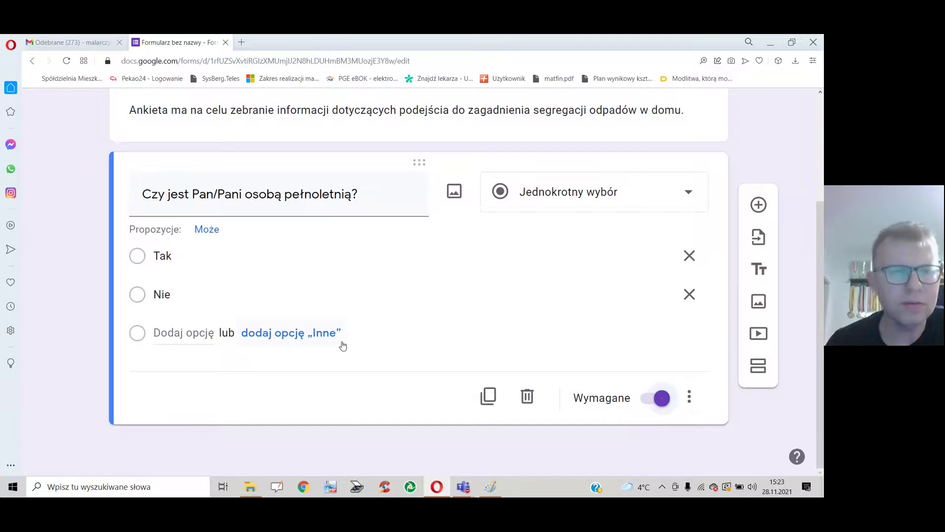
scroll(343, 344, "up", 1)
scroll(340, 342, "up", 1)
scroll(325, 337, "down", 1)
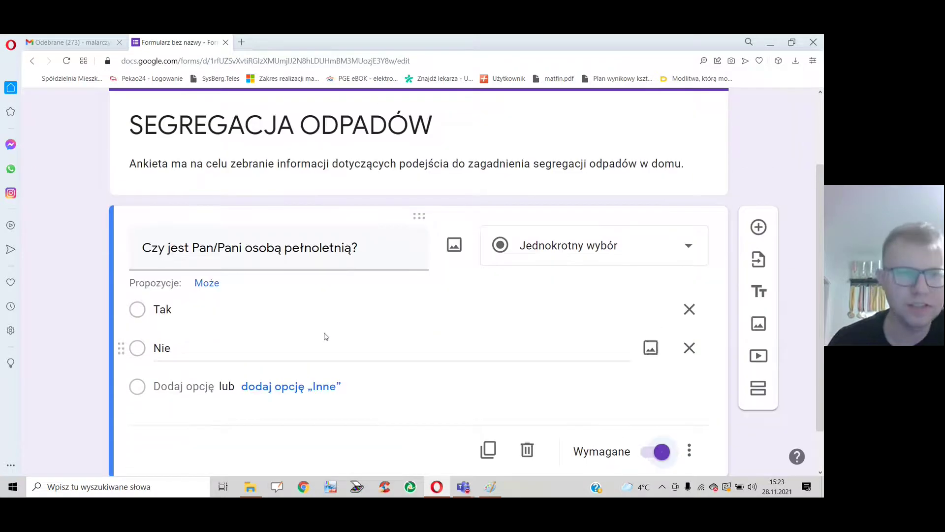
scroll(541, 251, "down", 1)
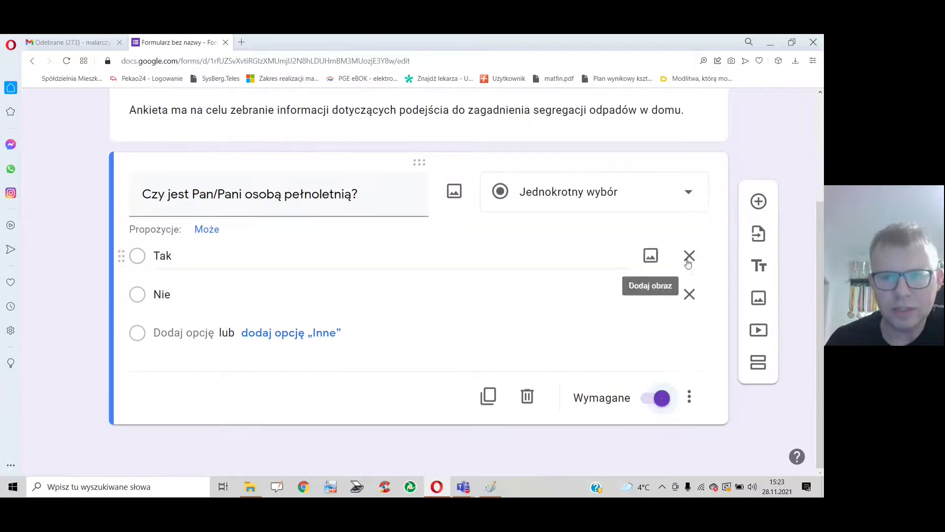
Add a second question titled 'Czy dokonuje Pan/Pani segregacji odpadów'
left_click(761, 207)
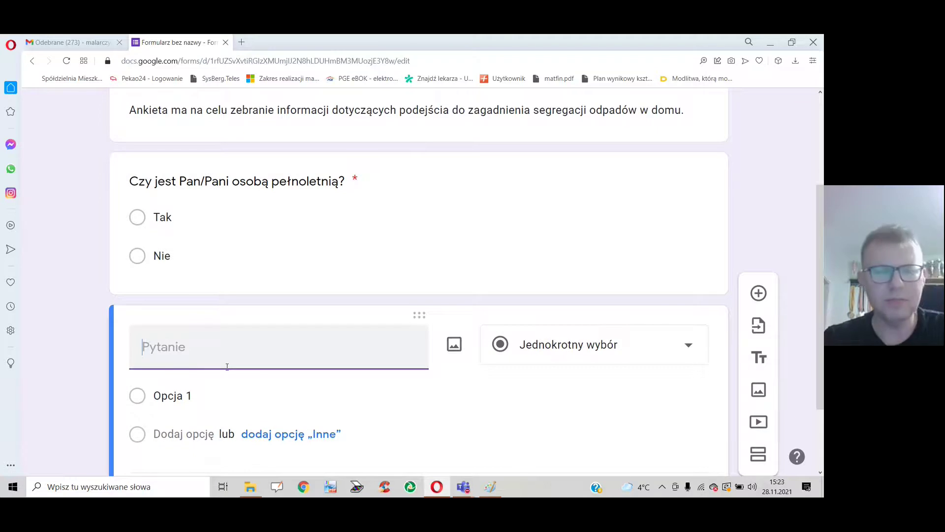
type("Czy w")
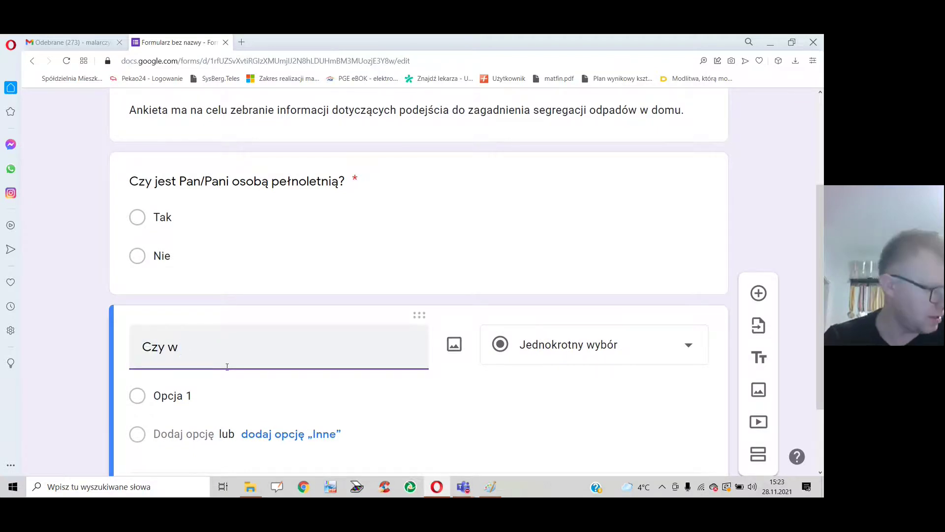
key("BackSpace")
type("dokonuje")
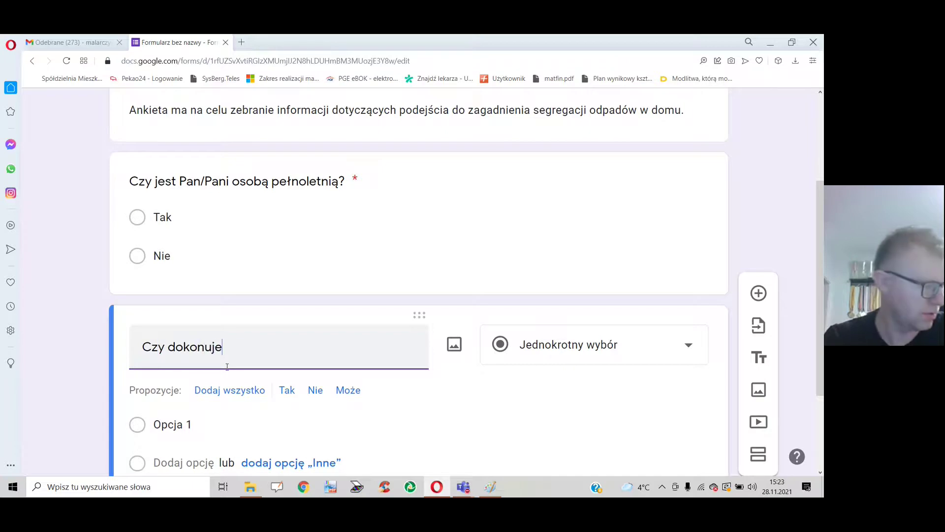
key("BackSpace")
key("BackSpace")
type("PA")
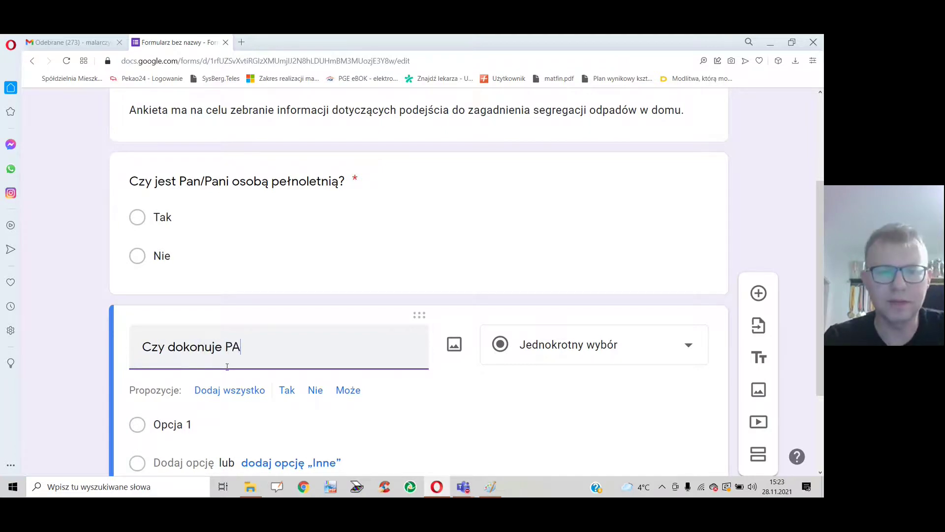
key("BackSpace")
type("an")
type("ani segra")
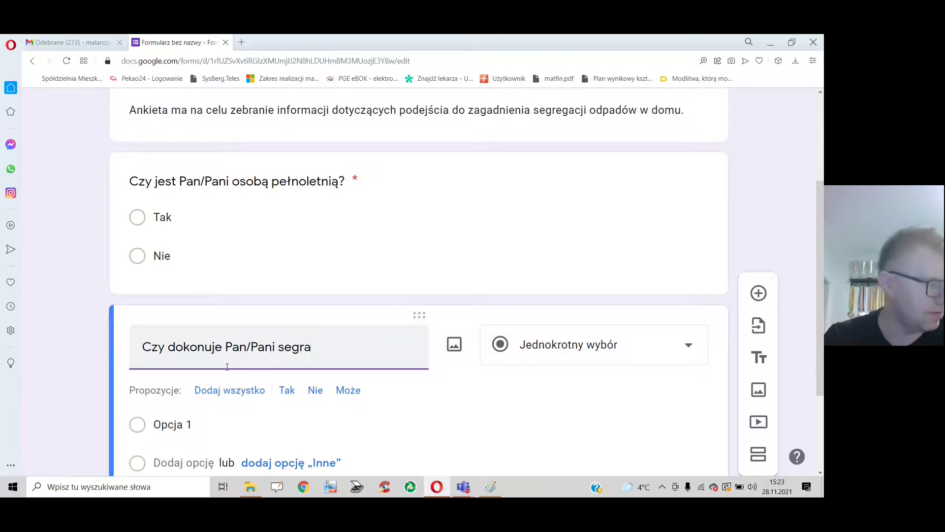
type("g")
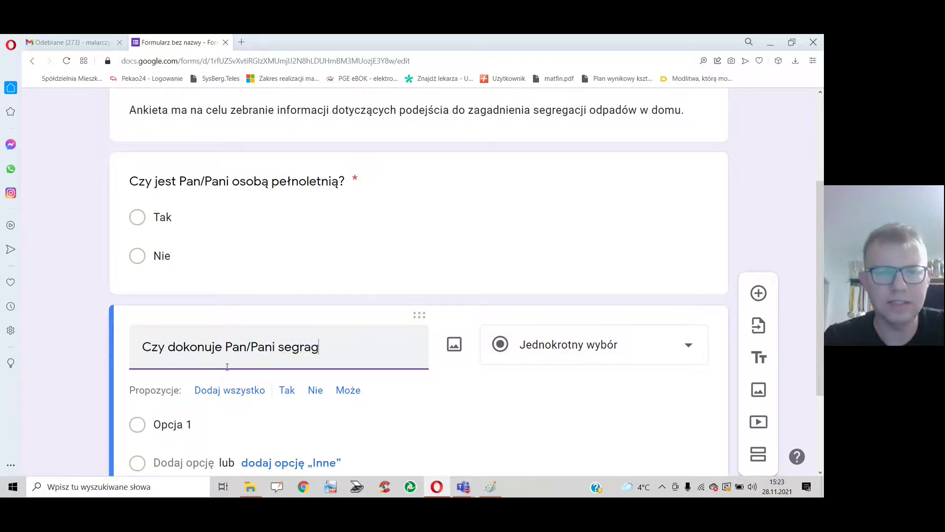
type("gacji")
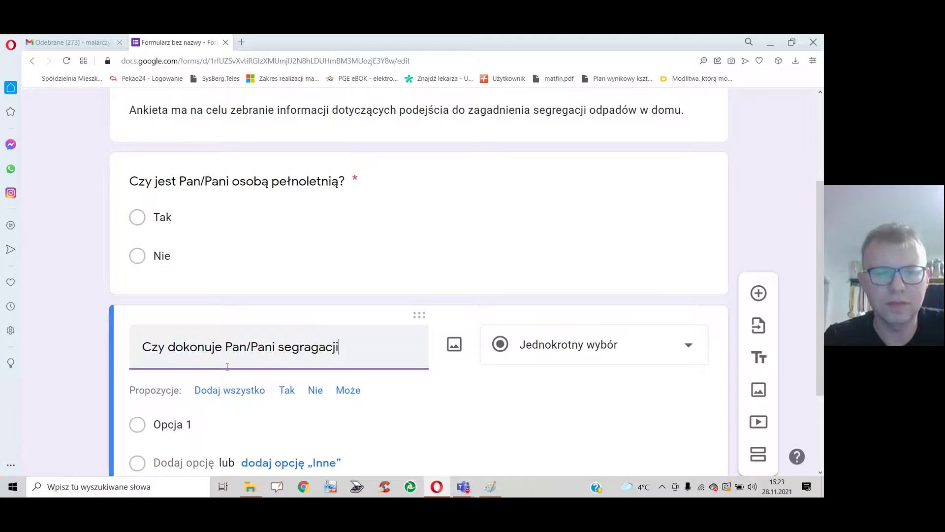
key("BackSpace")
key("BackSpace")
key("BackSpace")
key("BackSpace")
key("BackSpace")
key("BackSpace")
type("egac")
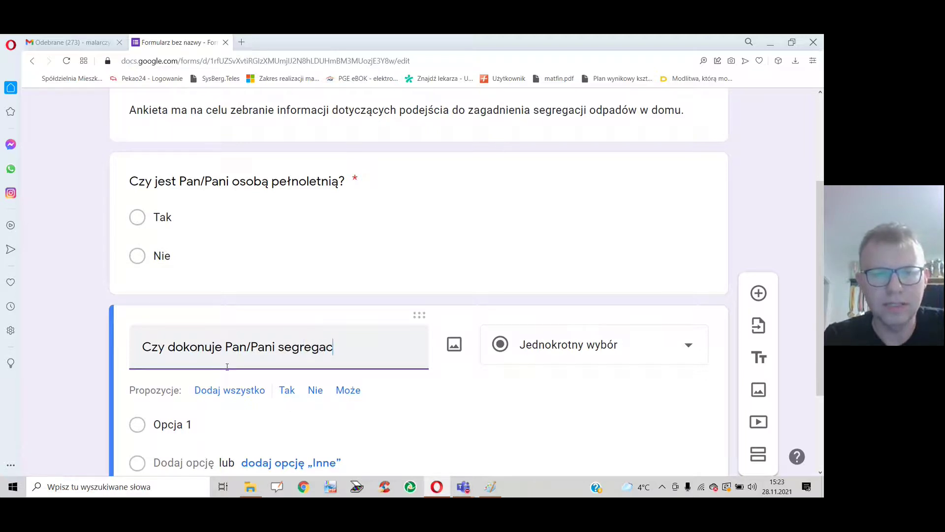
type("ji odpadów")
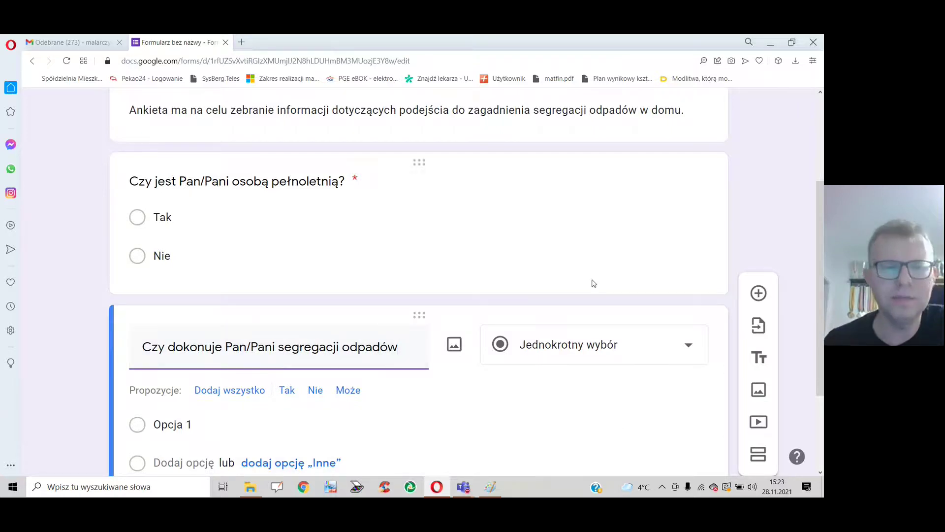
scroll(405, 382, "down", 3)
Give it answers Tak and Nie, finish the title's question mark, and make it required
left_click(192, 291)
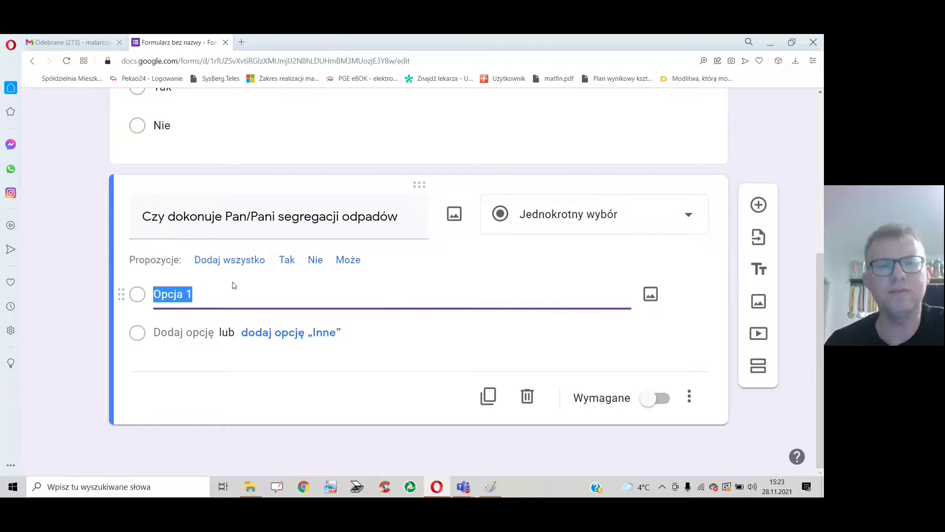
type("T")
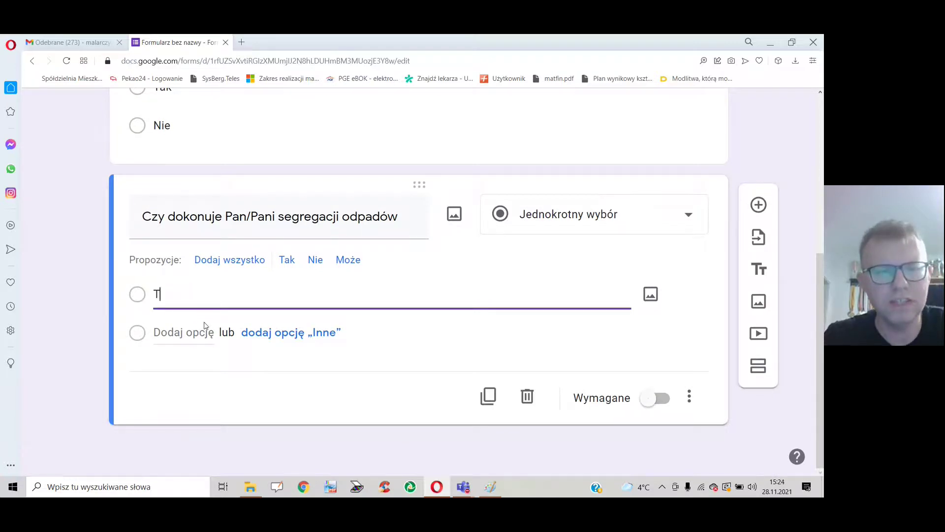
type("ak")
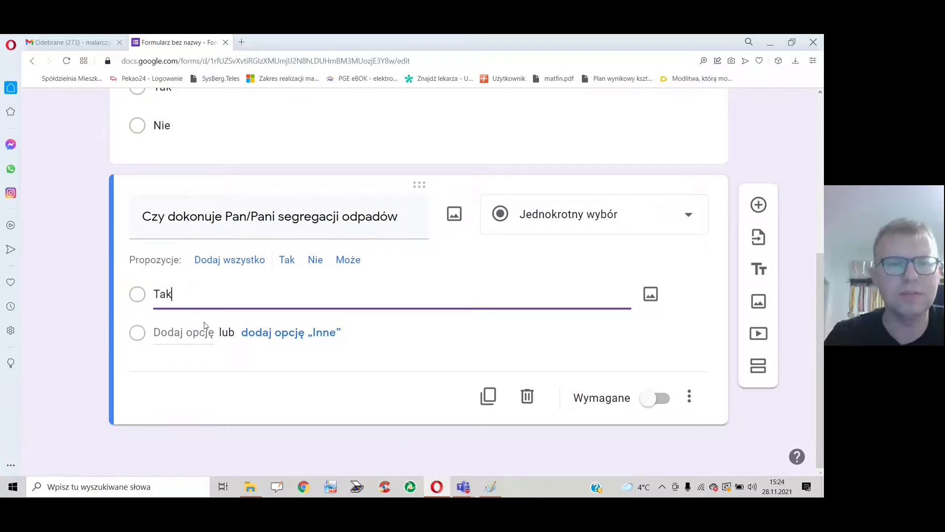
left_click(165, 337)
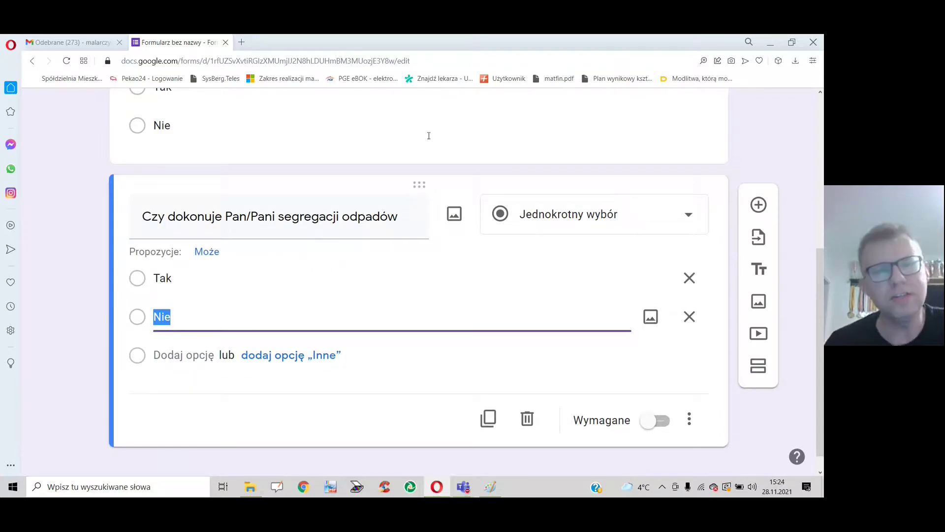
left_click(403, 215)
left_click(403, 215)
type("?")
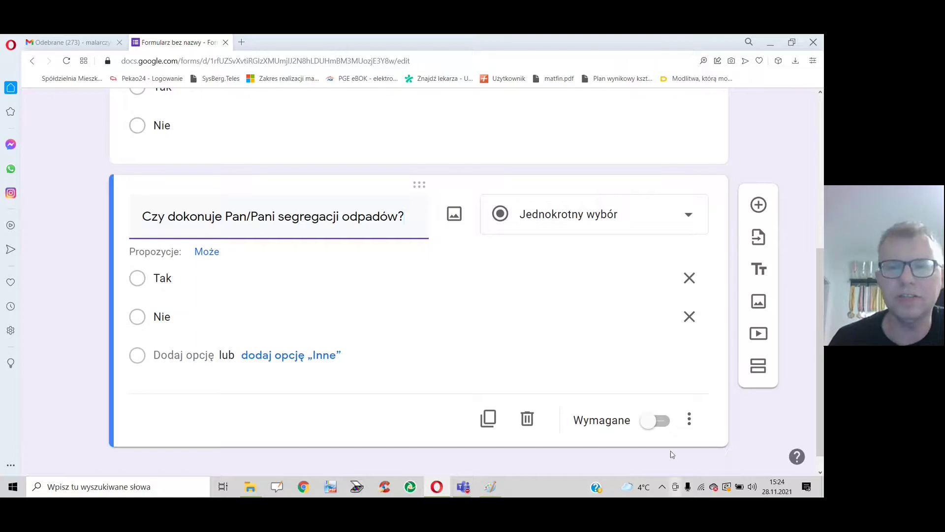
left_click(664, 425)
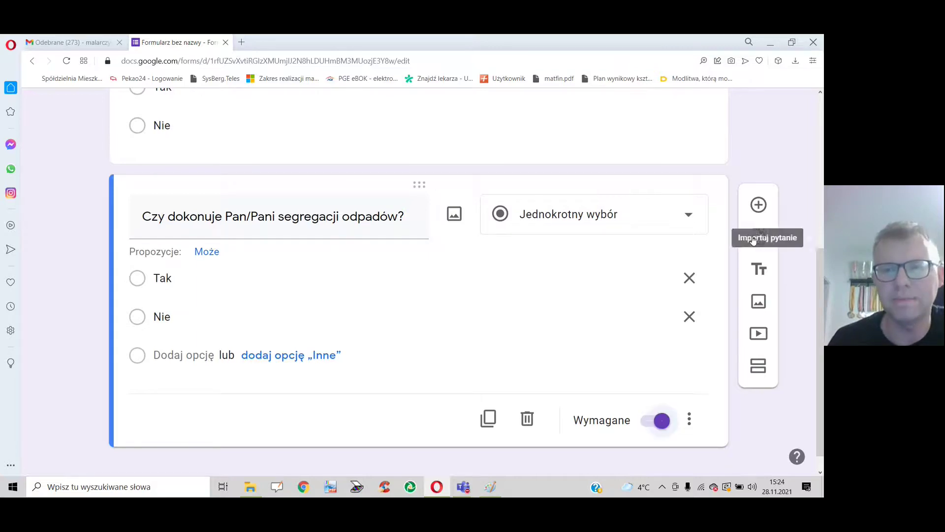
Add a third question asking which segregation types Pan/Pani uses most often
left_click(759, 206)
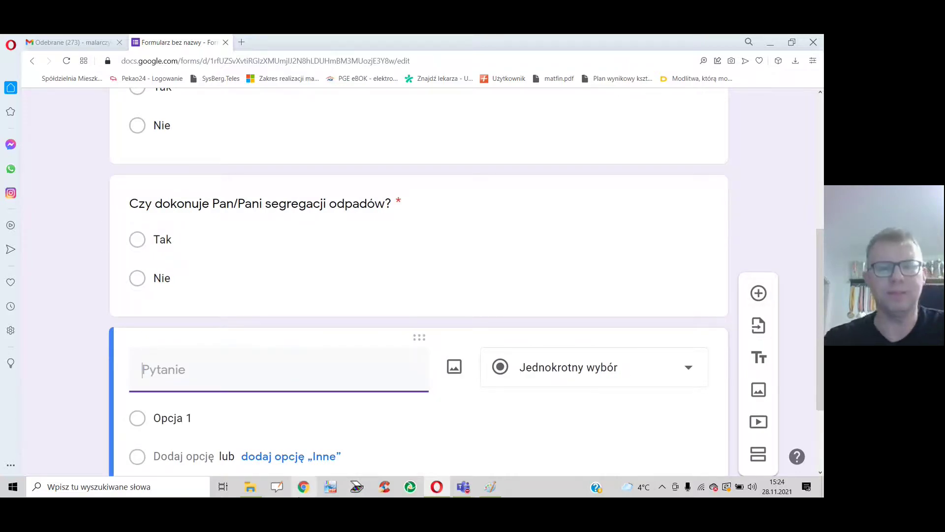
type("Kt")
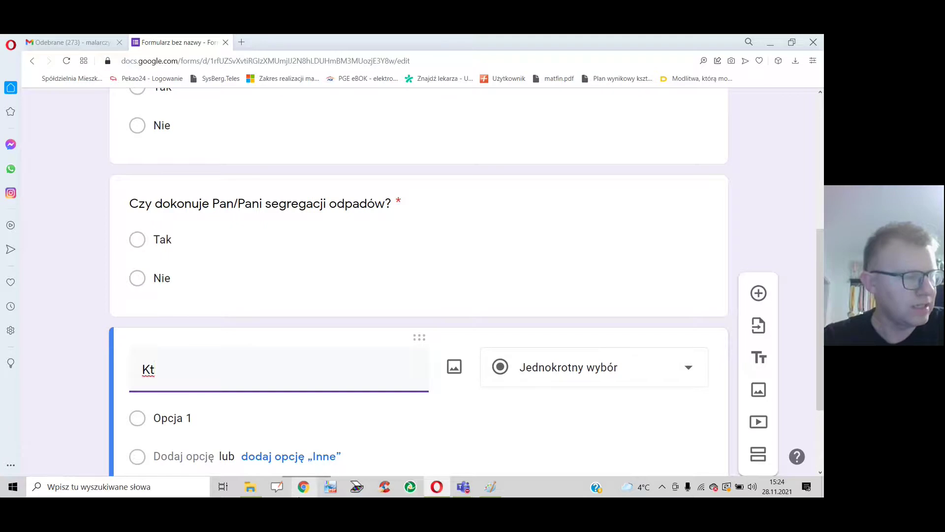
type("o")
type("e")
key("BackSpace")
key("BackSpace")
key("BackSpace")
type("ore")
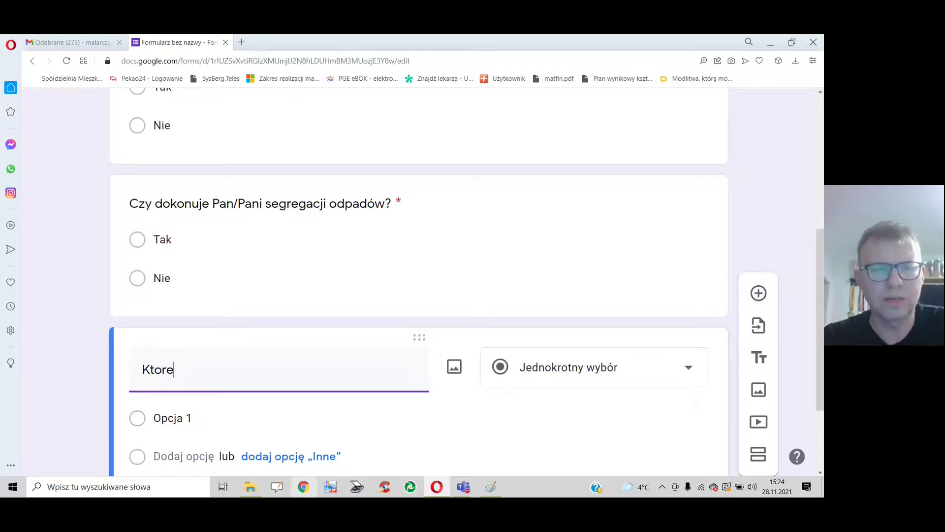
type("rodzaje segra")
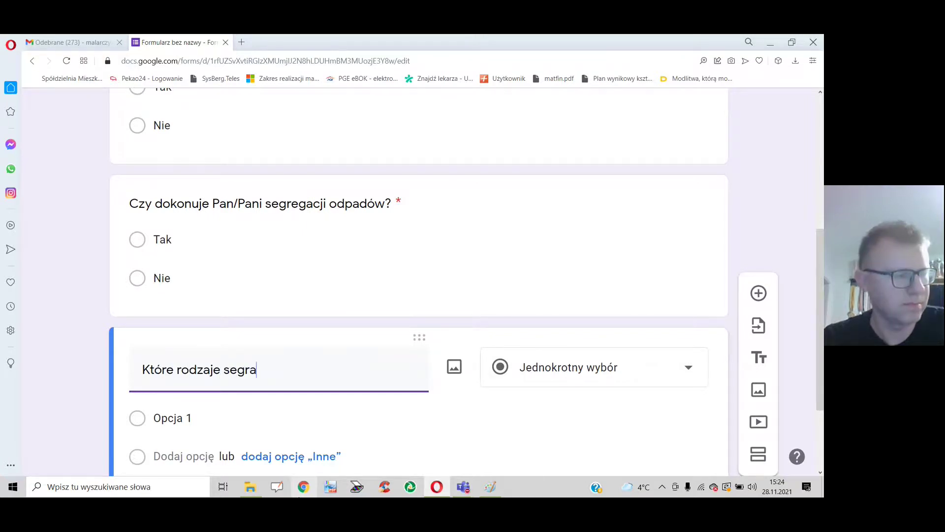
type("gacji sto")
key("BackSpace")
key("BackSpace")
key("BackSpace")
key("BackSpace")
type("egacji stosuje Pan/P")
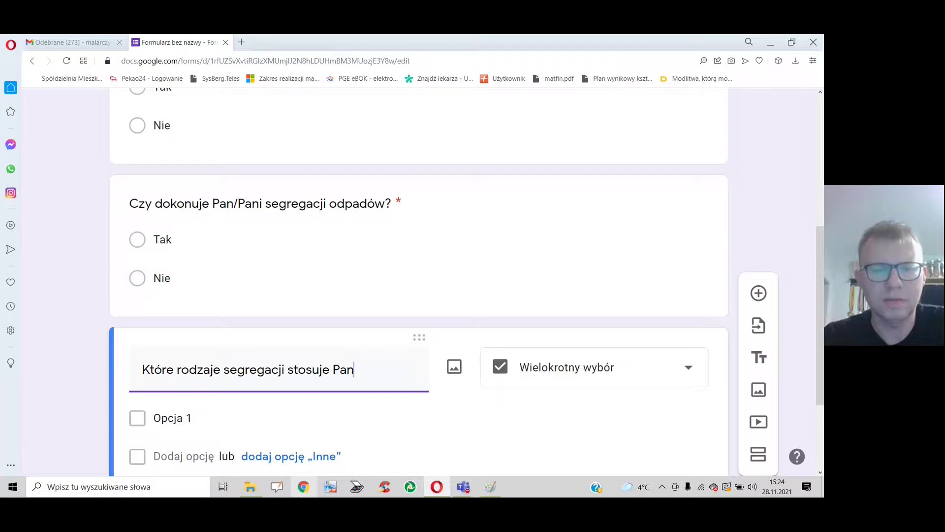
type("ani ")
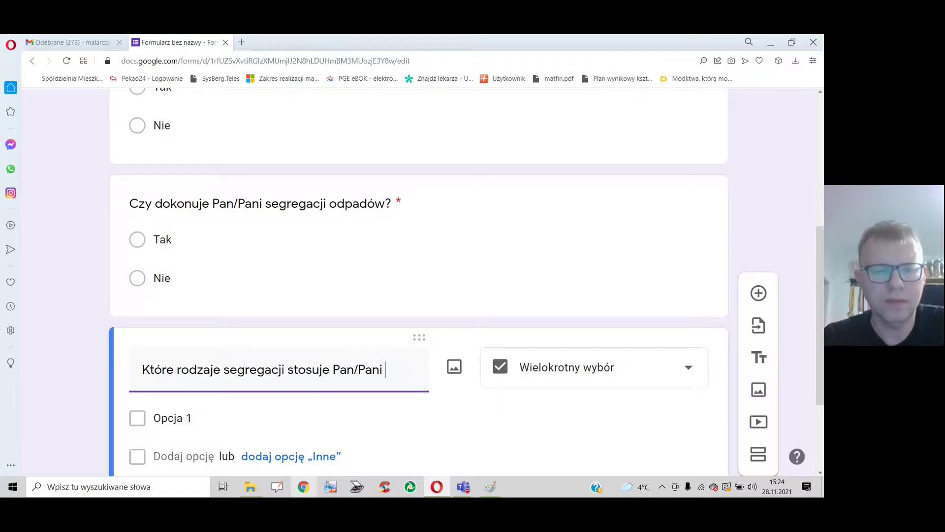
type("najczęśc")
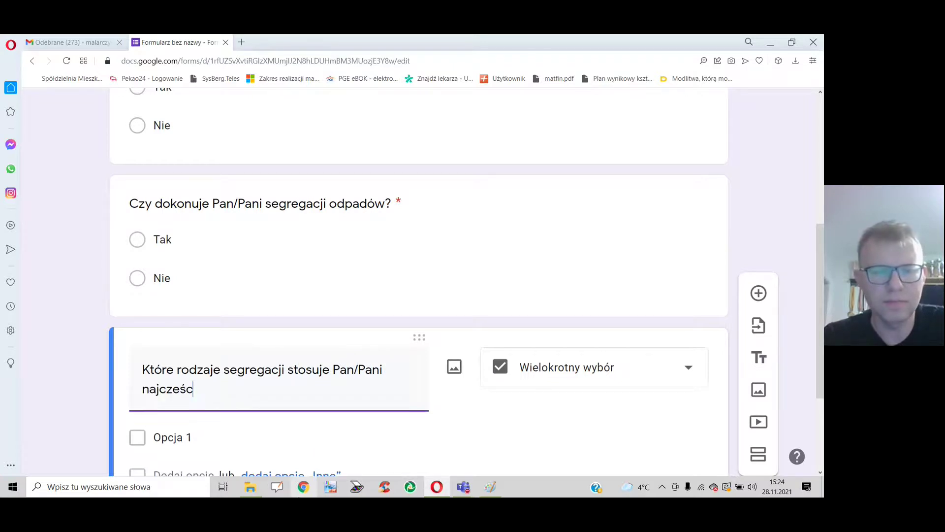
type("iej?")
Append the note to answer only after answering question 2 yes, otherwise skip ahead
key("BackSpace")
key("BackSpace")
key("BackSpace")
type("ęściej.")
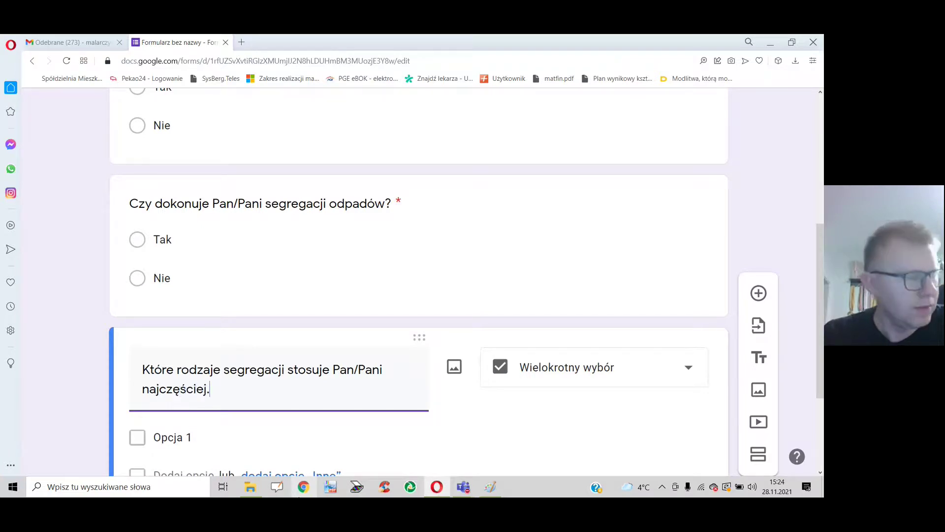
type(" Udziel odpowiedzi , j")
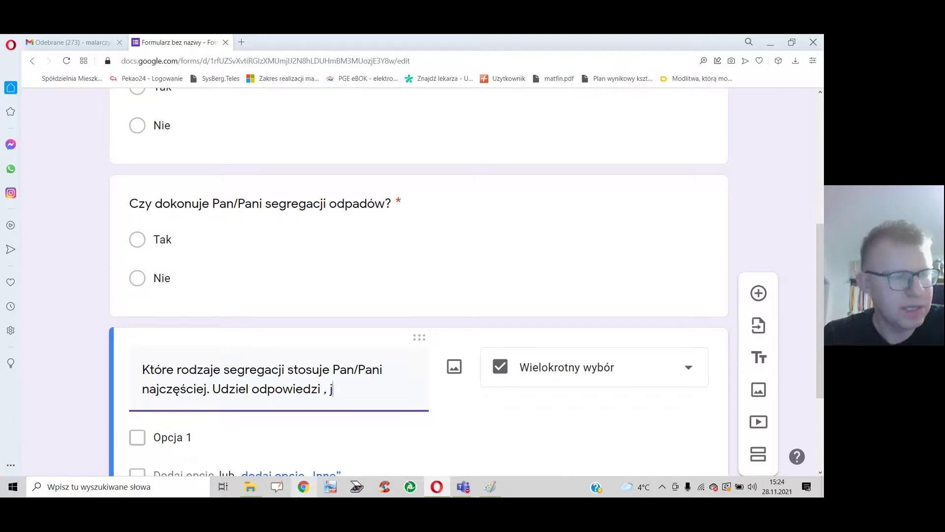
type("ęs")
type("i na p")
type("ytanie ")
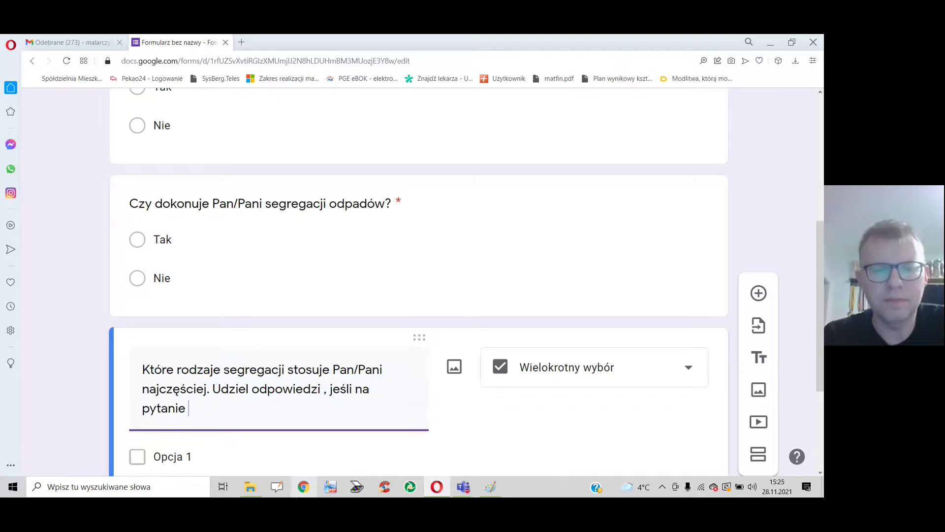
type("odpiowei")
key("BackSpace")
type("ied")
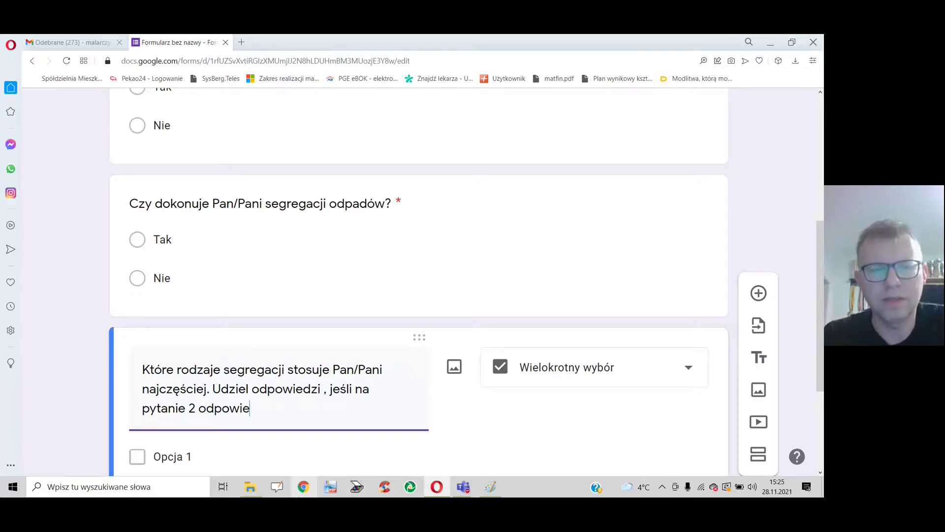
type("ziałeś t")
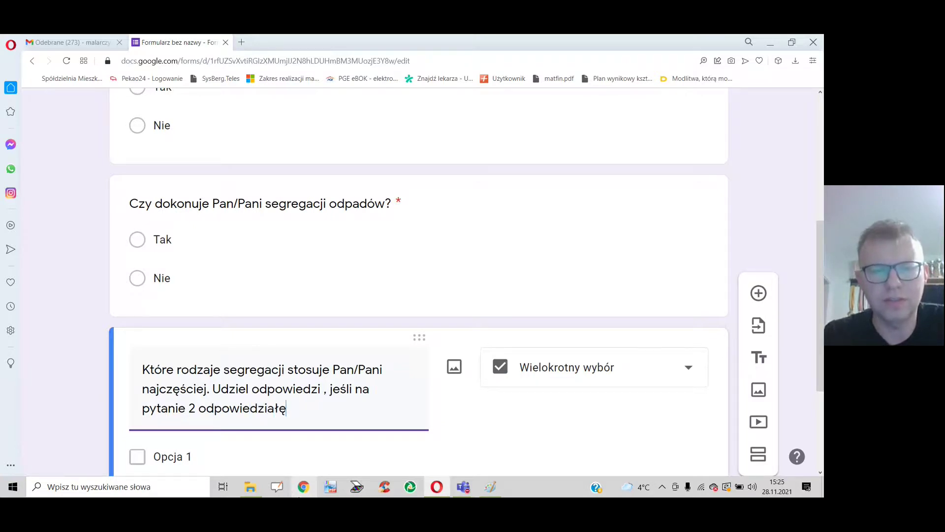
type("wierdząco.")
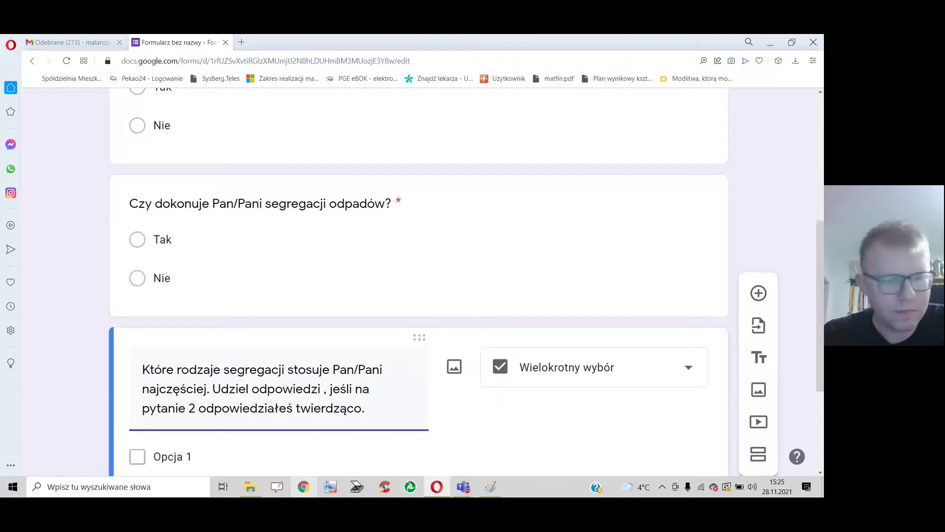
type(" Wybierz")
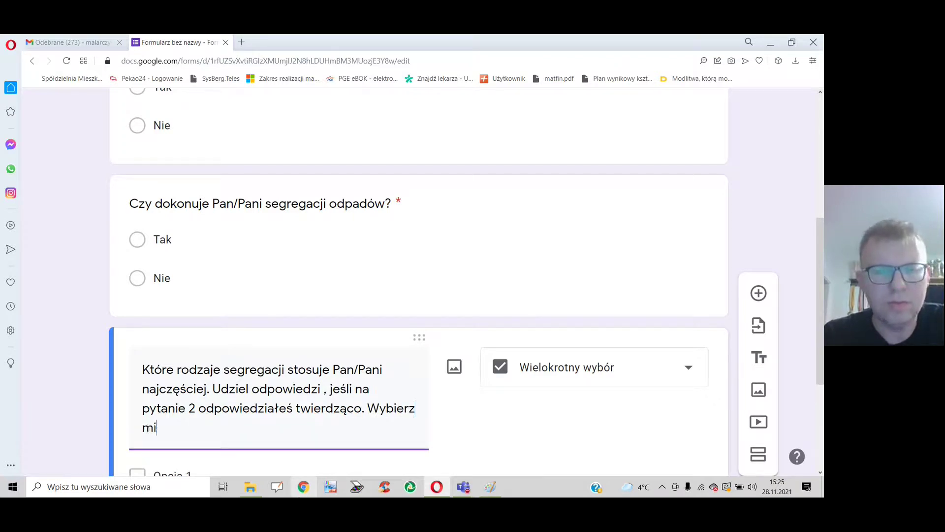
key("BackSpace")
key("BackSpace")
key("BackSpace")
key("BackSpace")
type(". W pr")
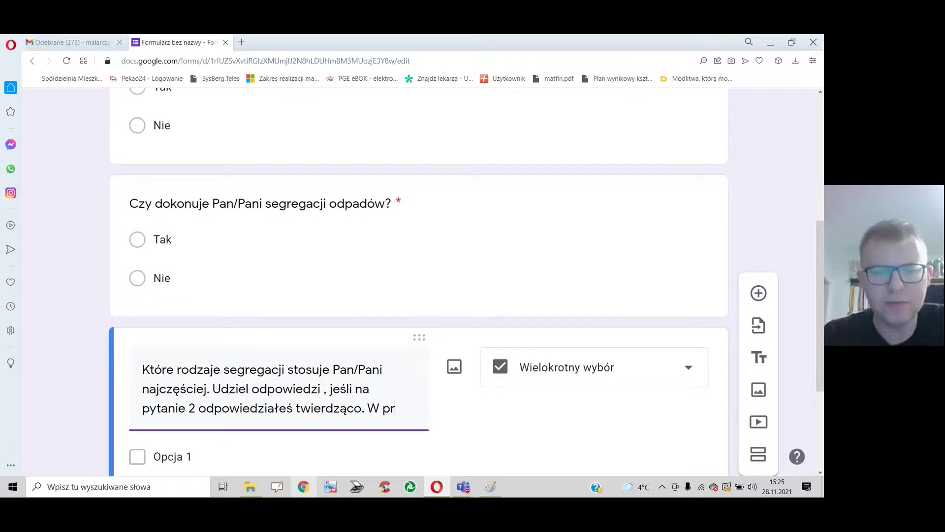
type("zeciw")
key("BackSpace")
key("BackSpace")
type("nym wypadku przed do k")
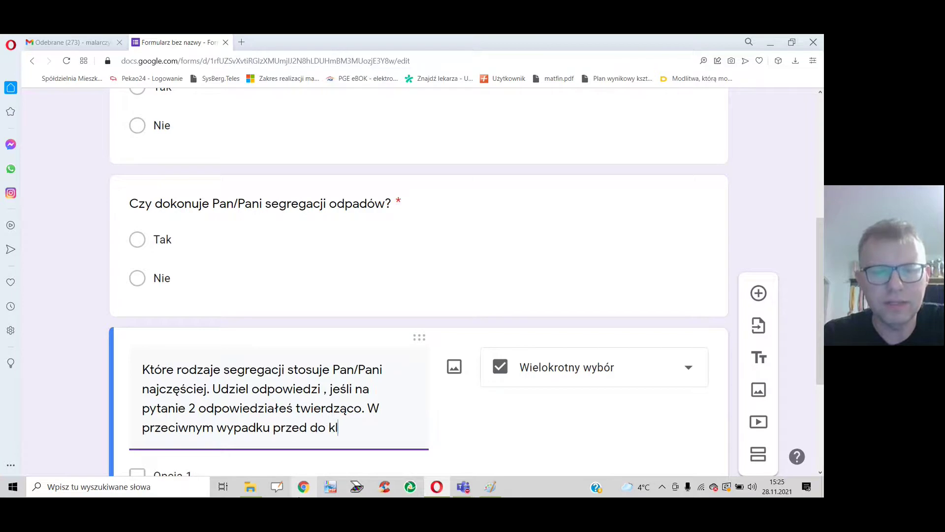
type("lejnego pytania ")
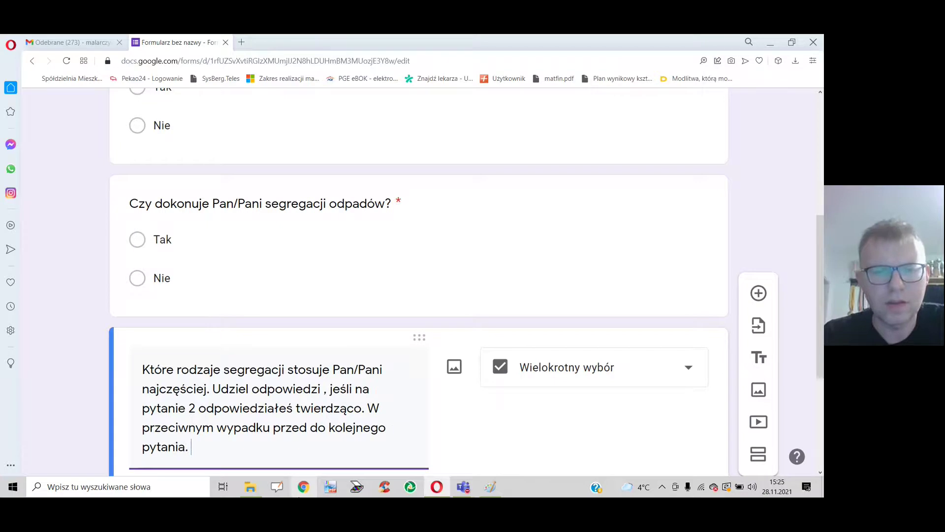
type(".")
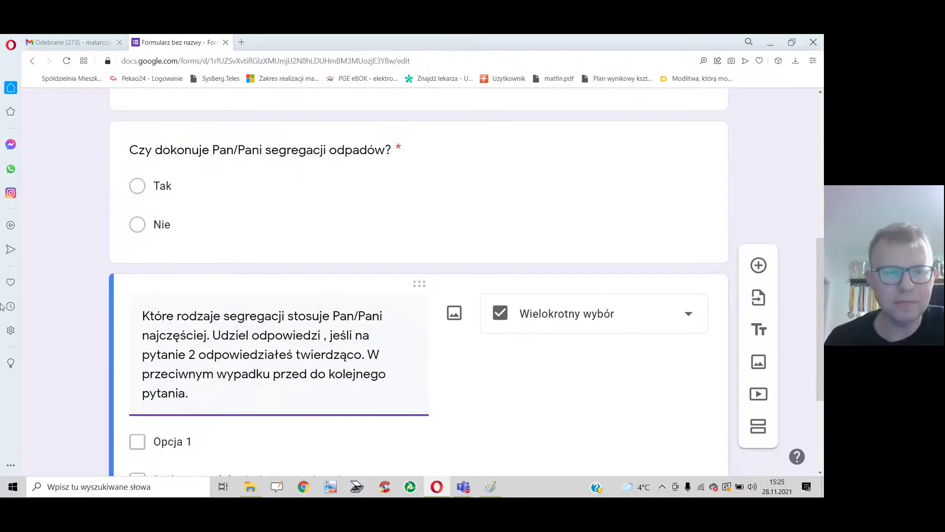
key("Return")
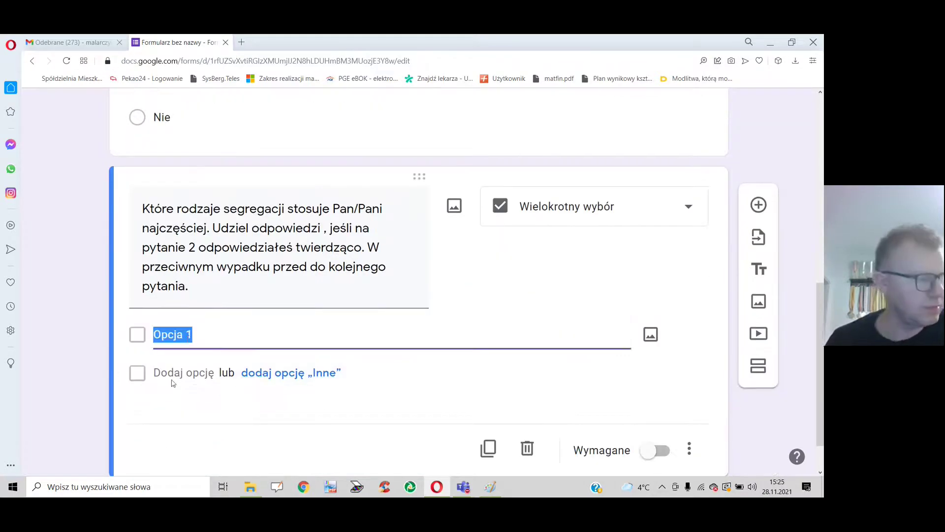
Enter answer options makulatura, szkło and tworzywa sztuczne
type("makula")
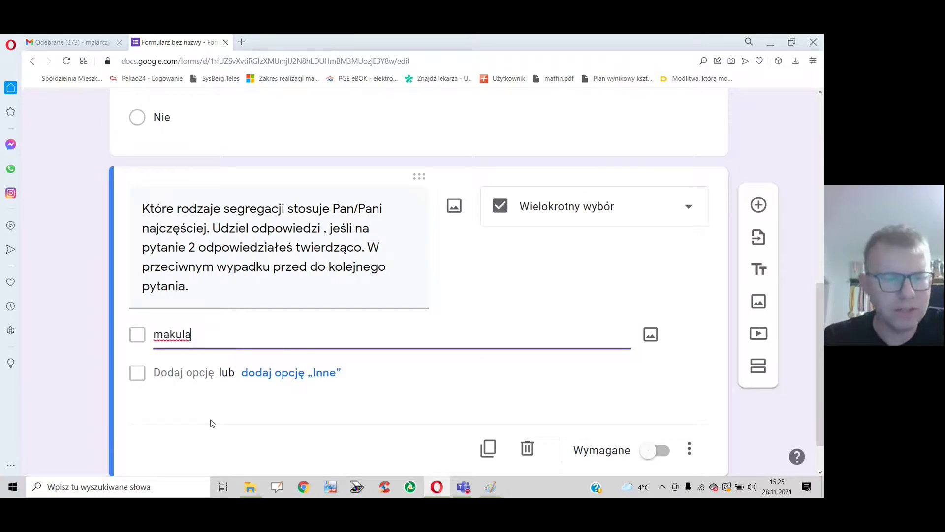
type("tura")
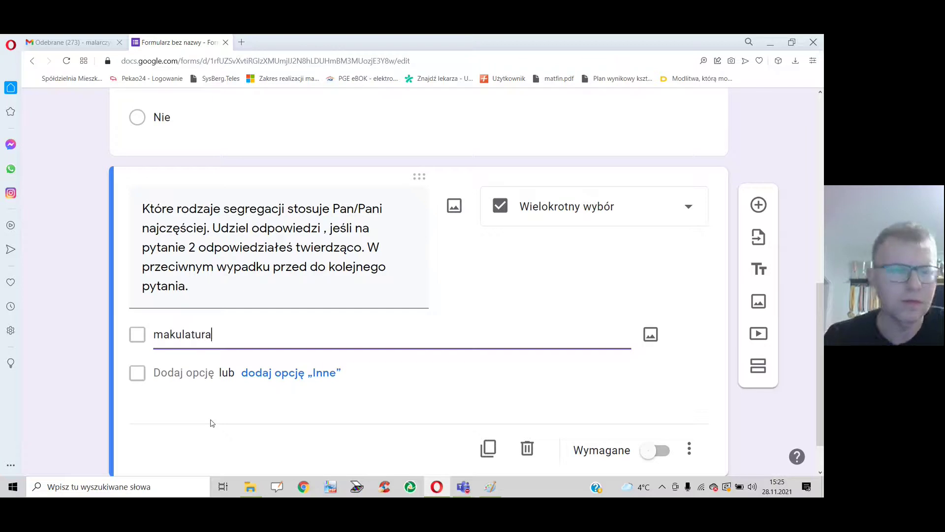
left_click(167, 373)
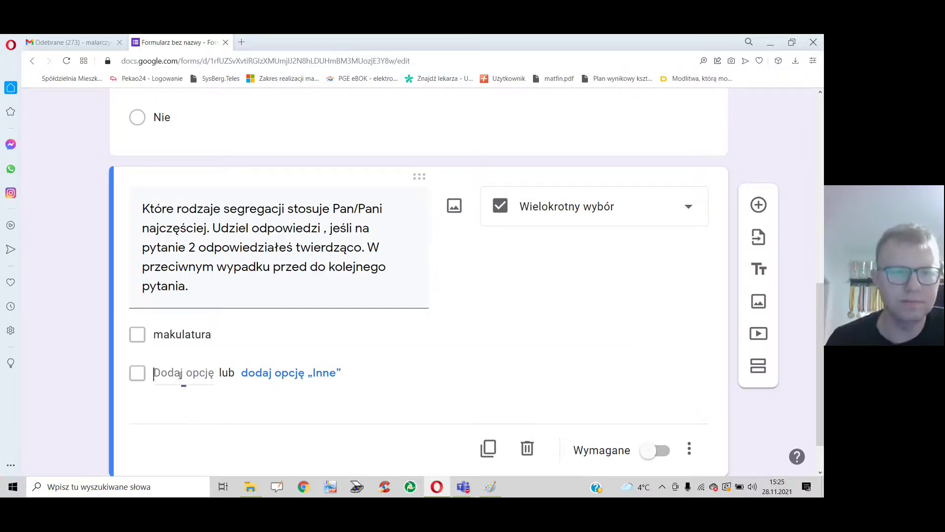
type("szkło")
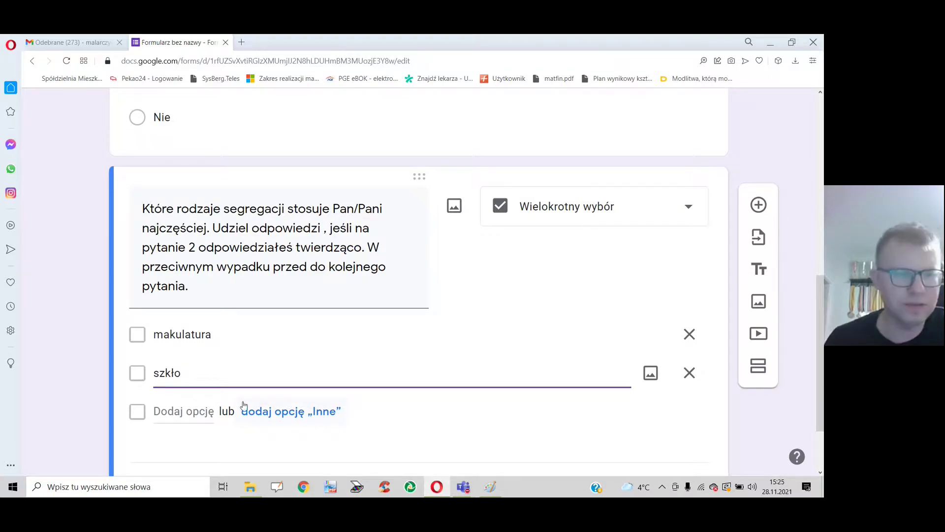
left_click(183, 411)
key("BackSpace")
type("worzywa sztuczne")
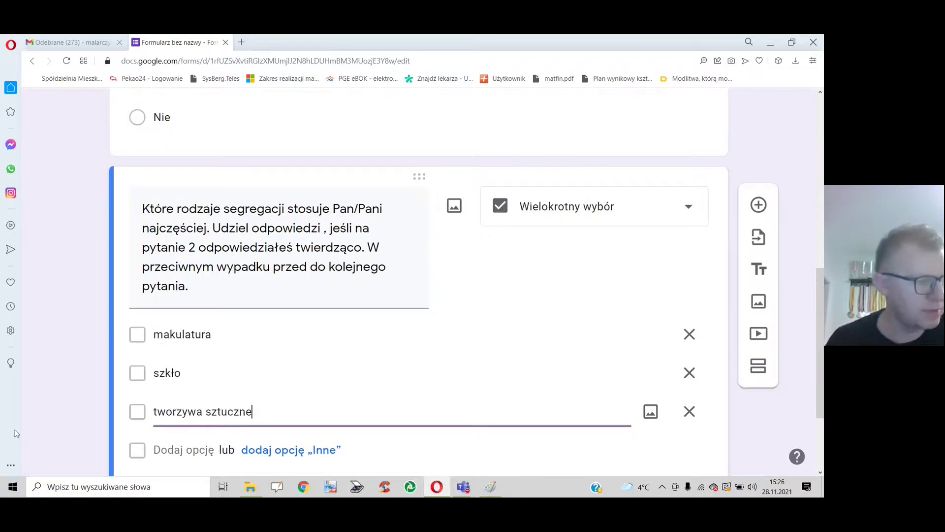
Add answer options metale and odpady organiczne
key("Return")
type("metae")
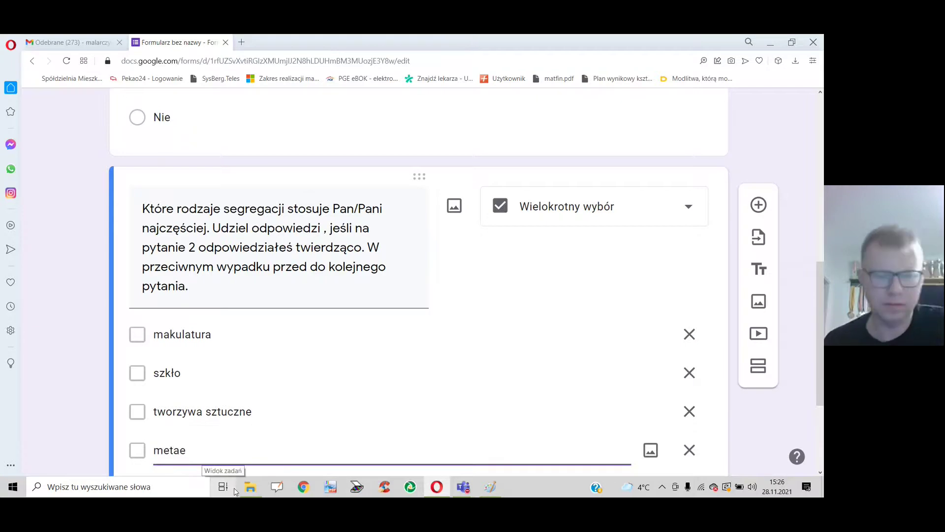
key("BackSpace")
type("le")
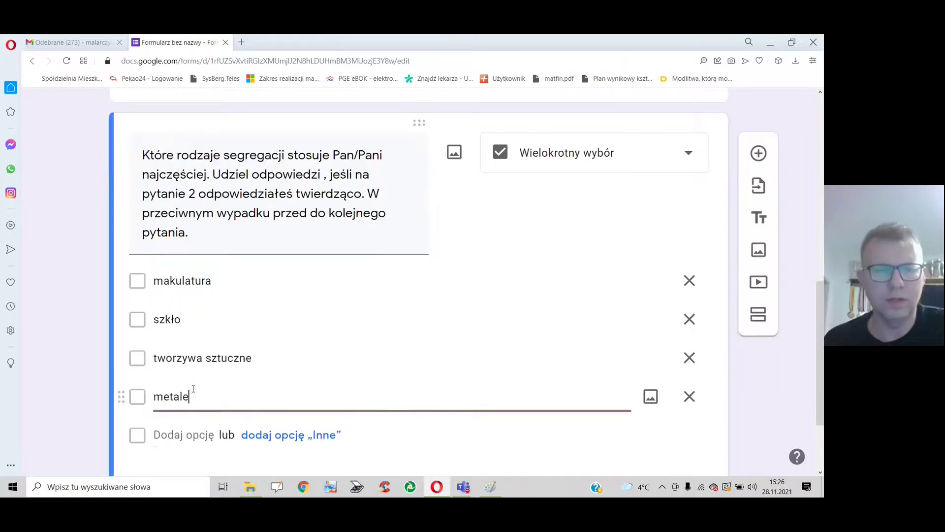
key("Return")
type("d")
key("BackSpace")
type("odpady organiczne")
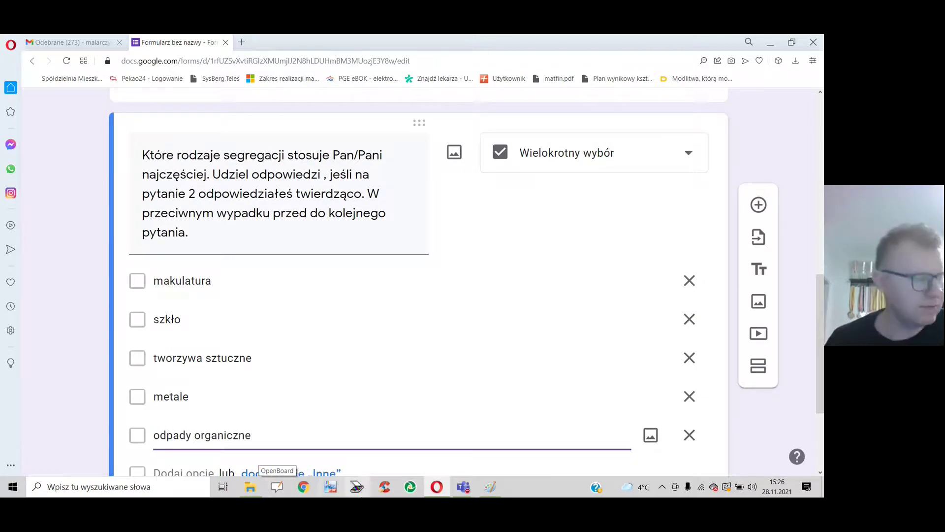
Add an Inne (Other) answer and keep the question type Wielokrotny wybór
scroll(354, 453, "down", 2)
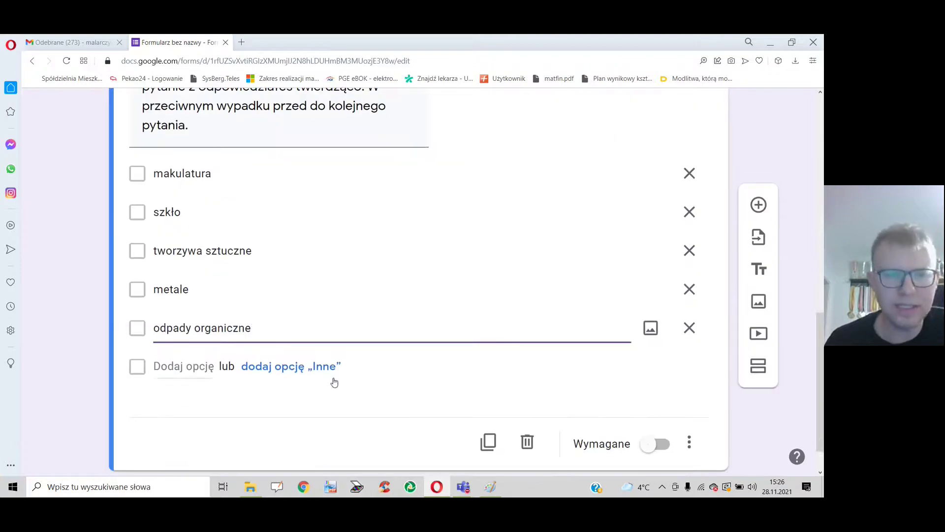
left_click(291, 374)
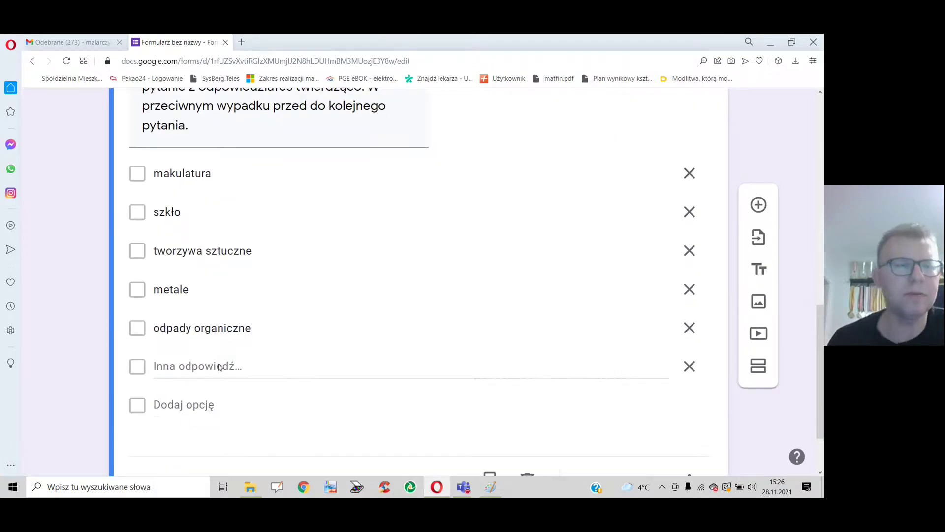
scroll(434, 222, "up", 2)
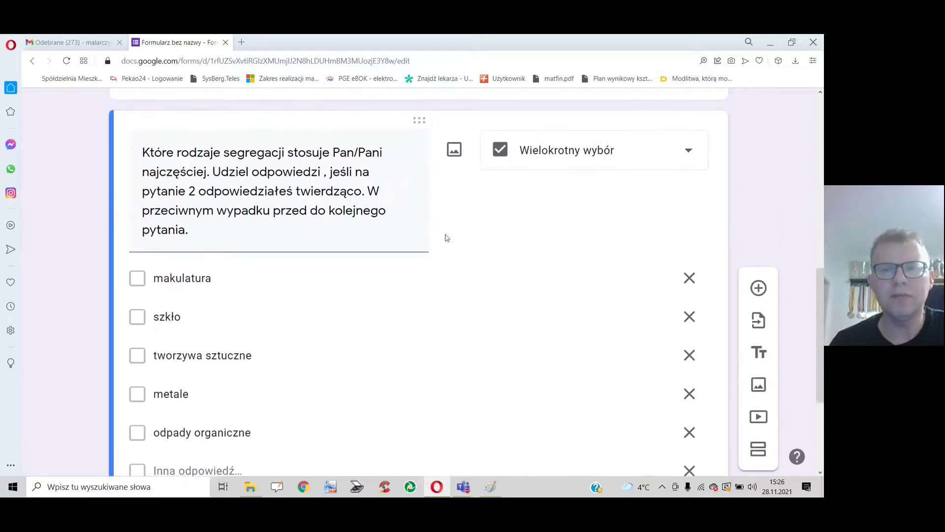
left_click(697, 159)
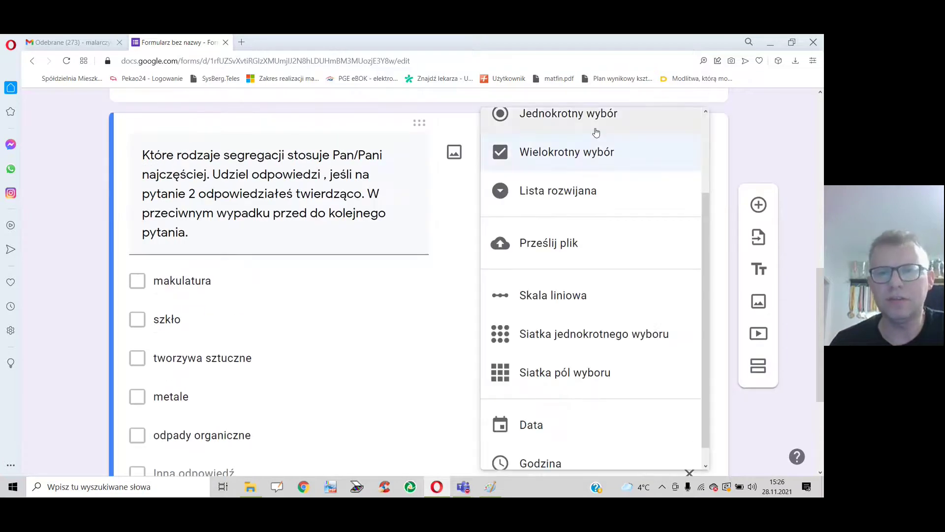
left_click(567, 156)
scroll(264, 237, "down", 4)
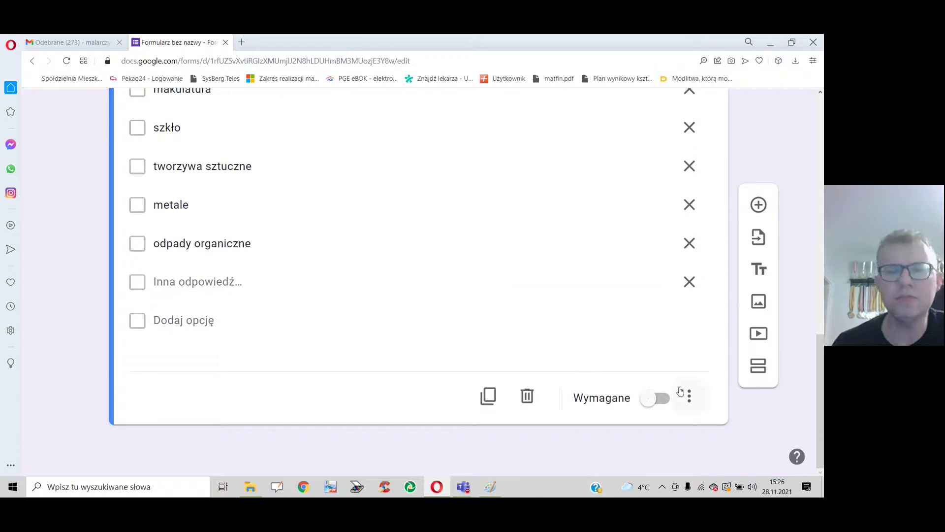
Add a fourth question asking the reason for not segregating if question 2 was answered no
left_click(759, 205)
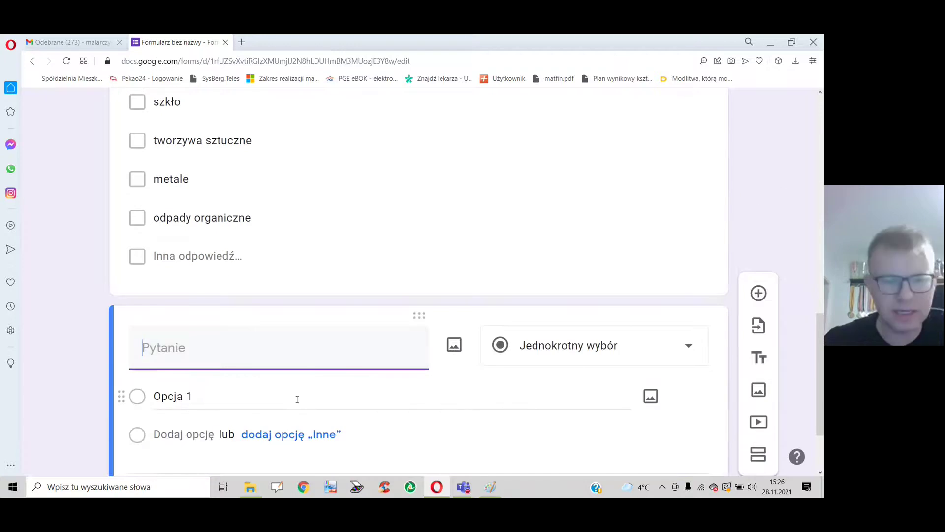
type("Jeśli")
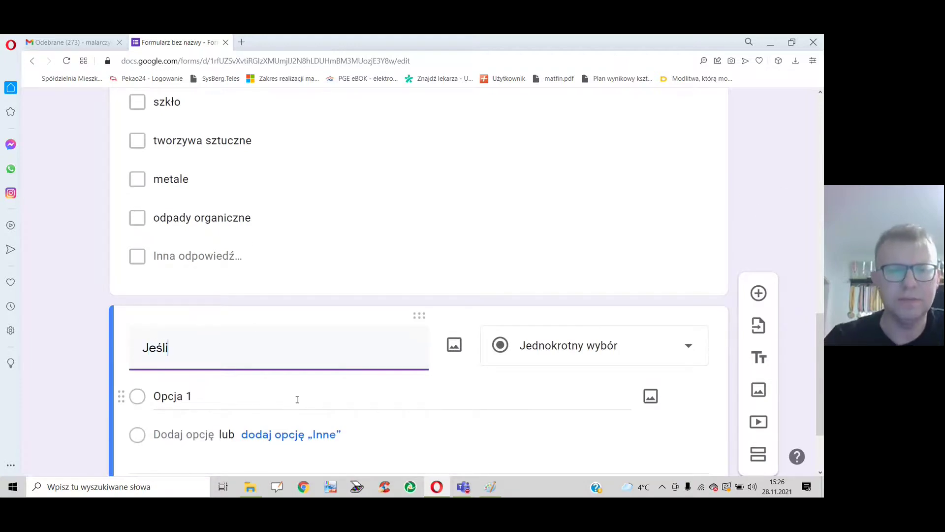
type(" na ")
type("dru")
type("odp")
type("tra")
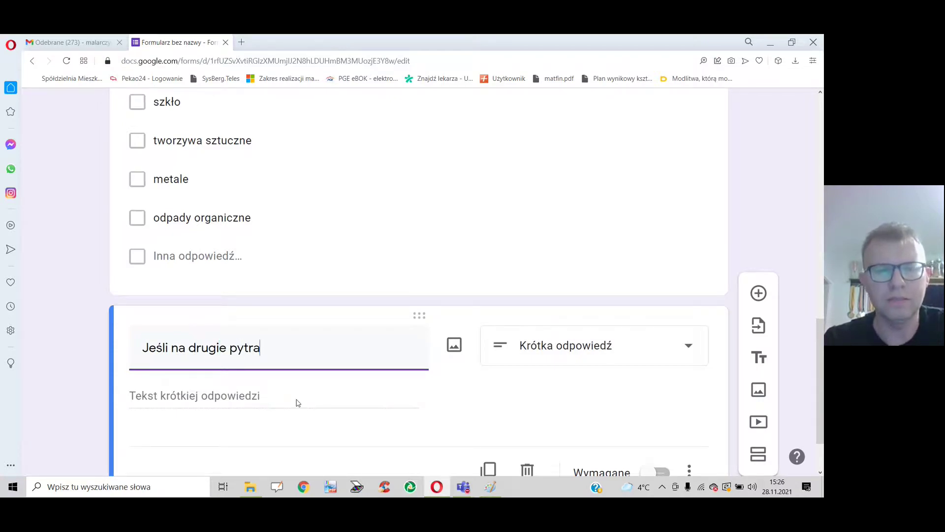
key("BackSpace")
key("BackSpace")
type("anie odpi")
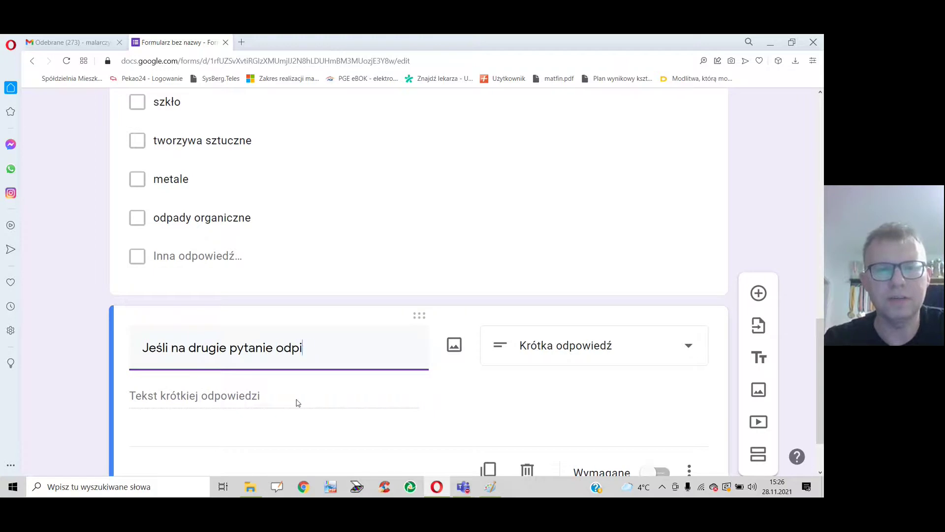
key("BackSpace")
type("owiedział")
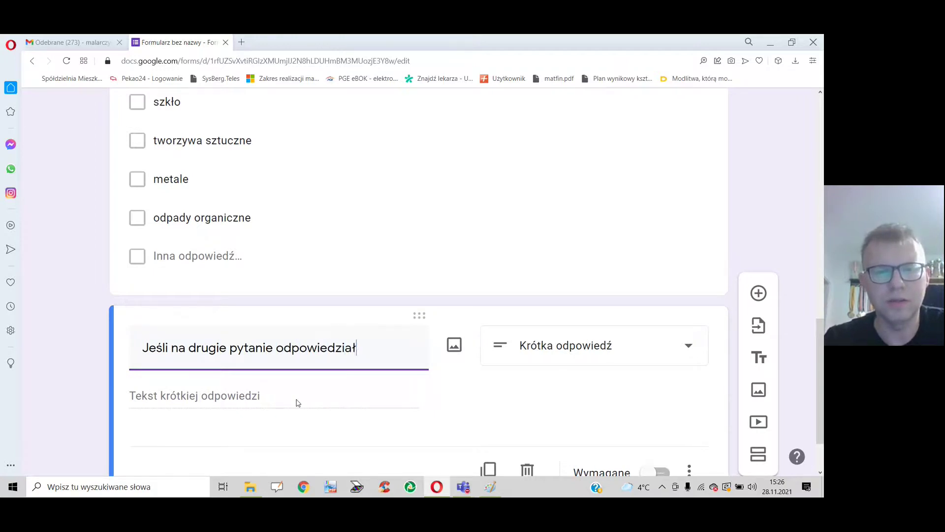
type("eś przecząc")
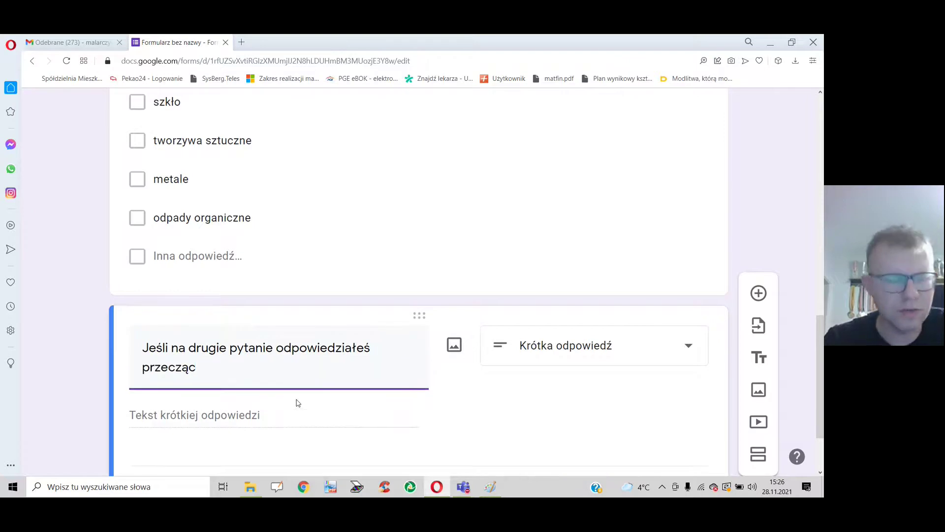
type("o")
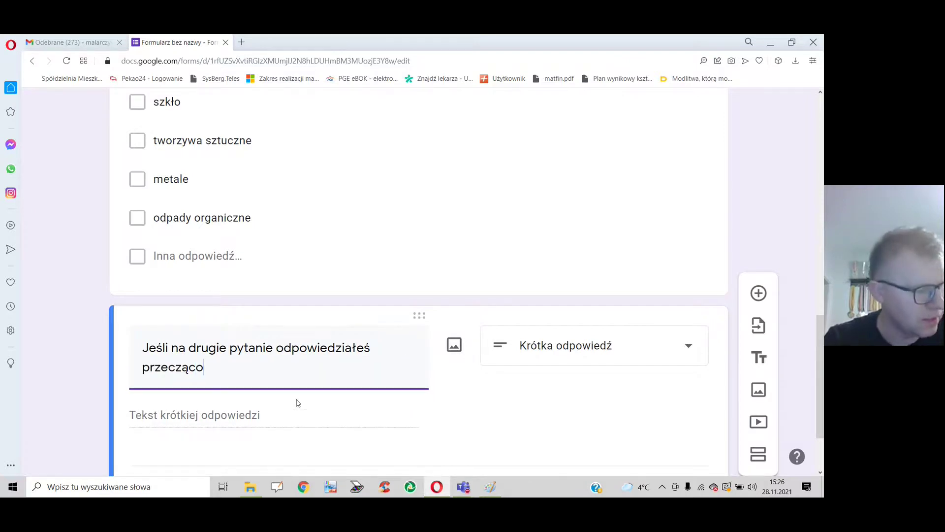
type(", podaj ")
type("pod")
type("ód dla")
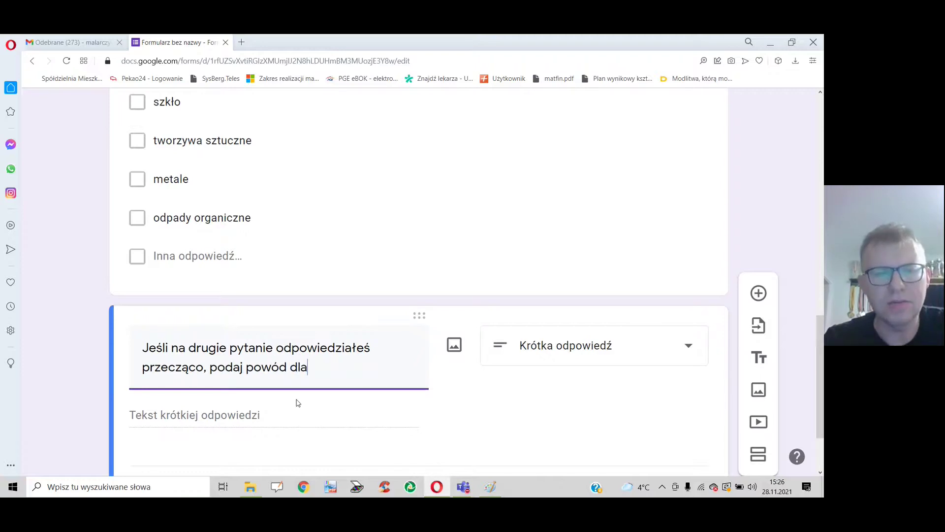
type(" którego nie segre")
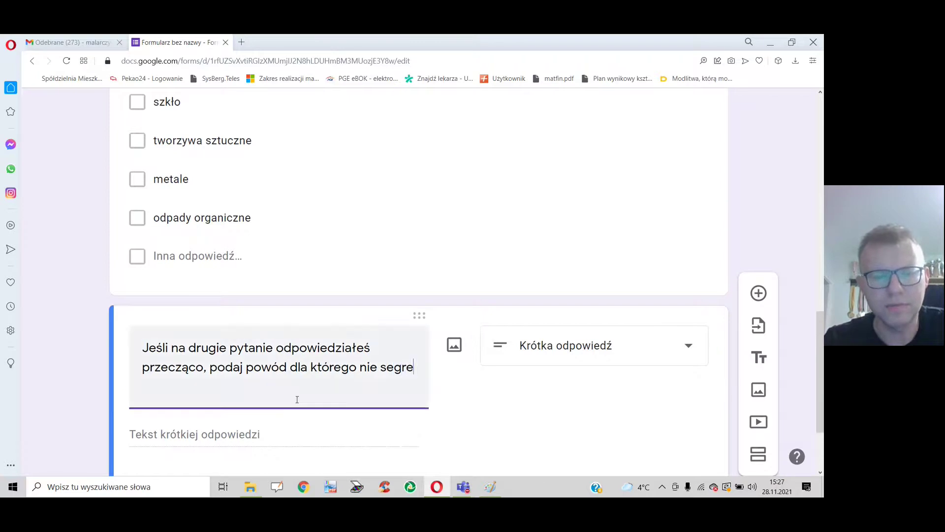
type("guje")
type("sz śmieci")
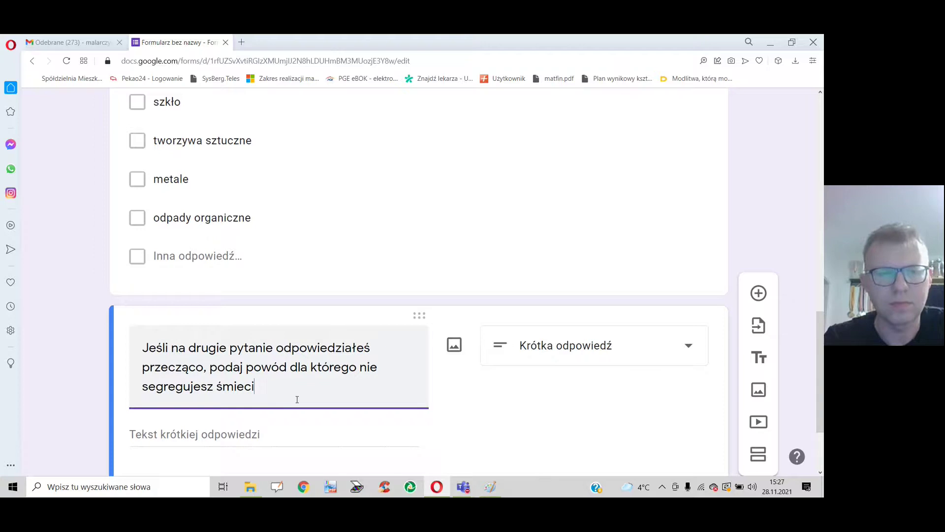
type(".")
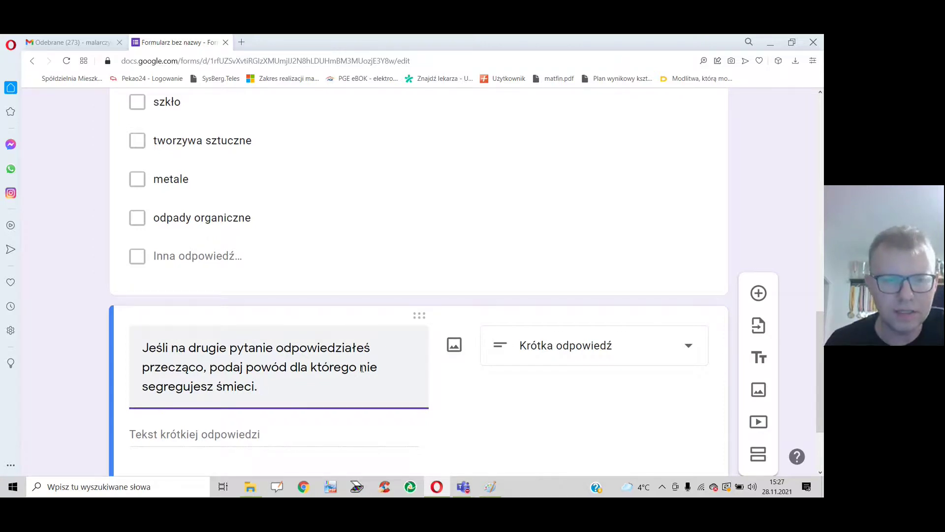
type(" Pan/Pani")
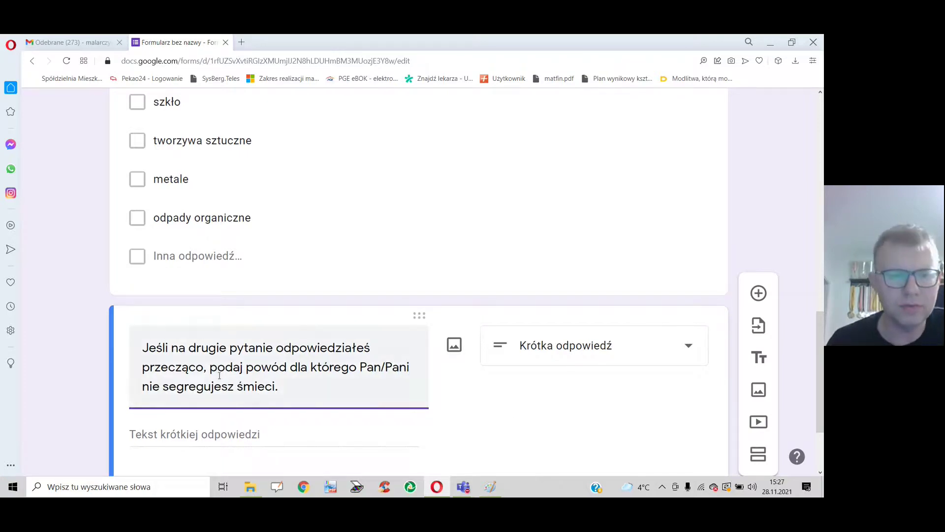
left_click_drag(233, 389, 222, 397)
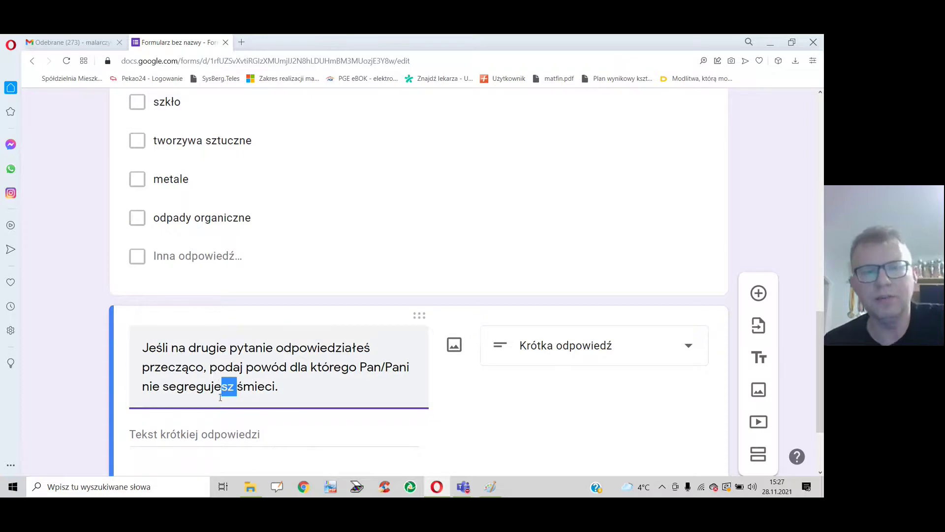
key("BackSpace")
key("BackSpace")
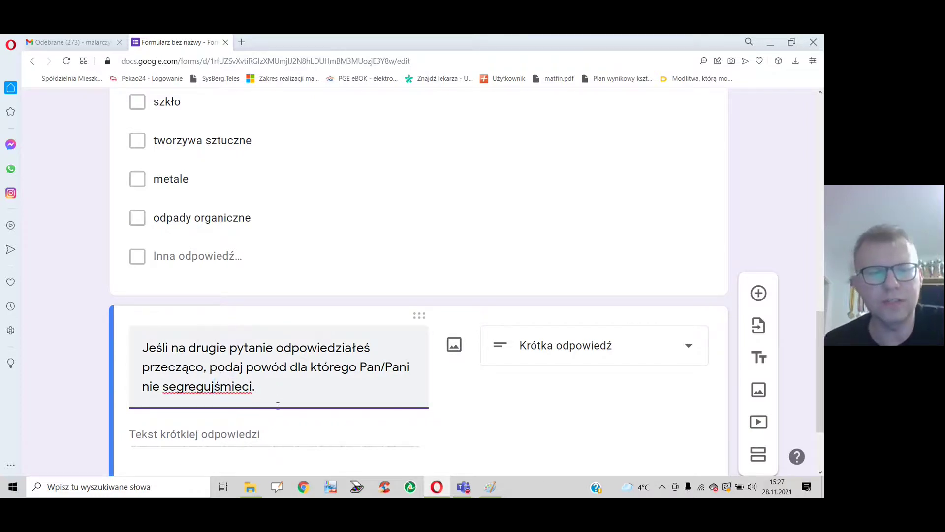
key("BackSpace")
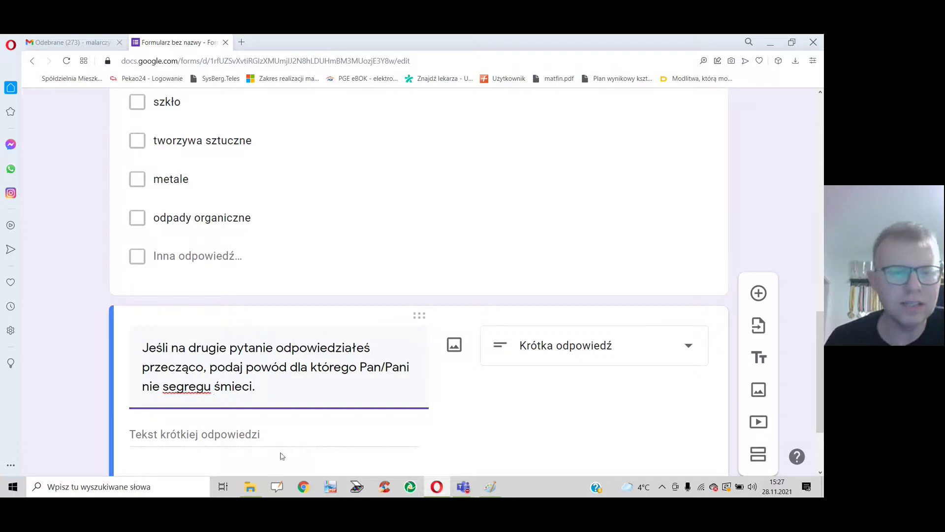
Keep it as Krótka odpowiedź and correct the wording to 'nie segreguje śmieci.'
left_click(617, 339)
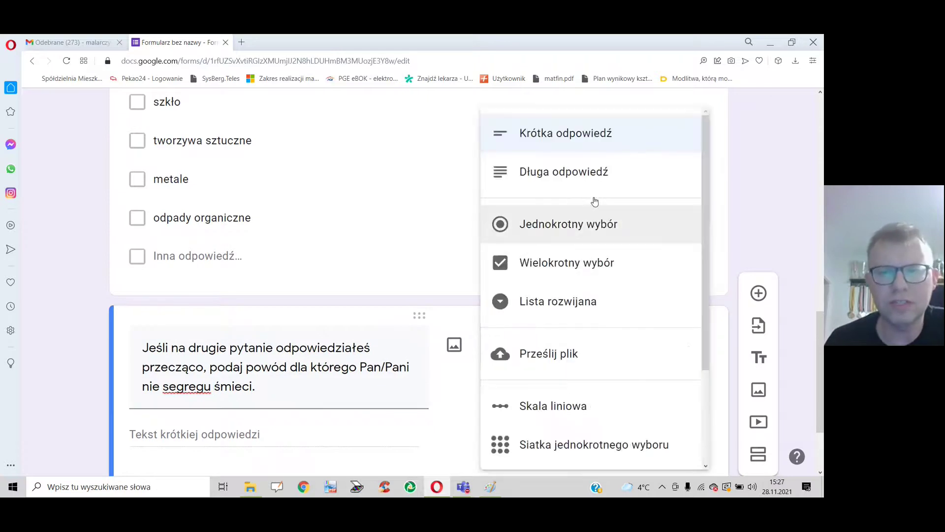
left_click(565, 139)
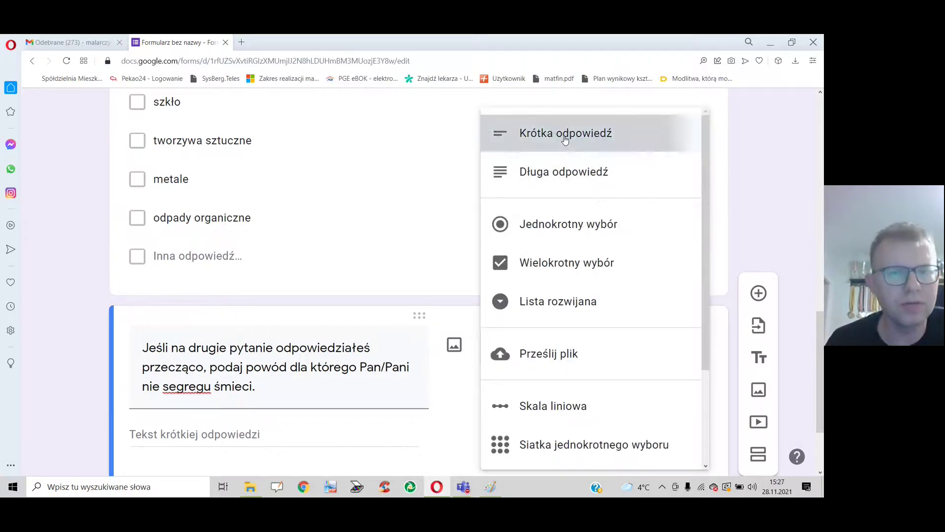
left_click(206, 379)
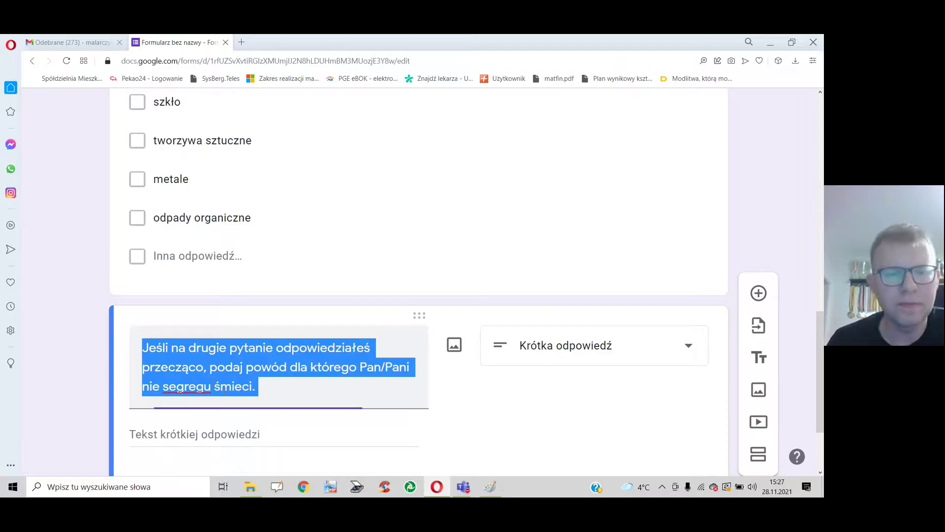
left_click(219, 389)
type("je")
scroll(337, 297, "down", 2)
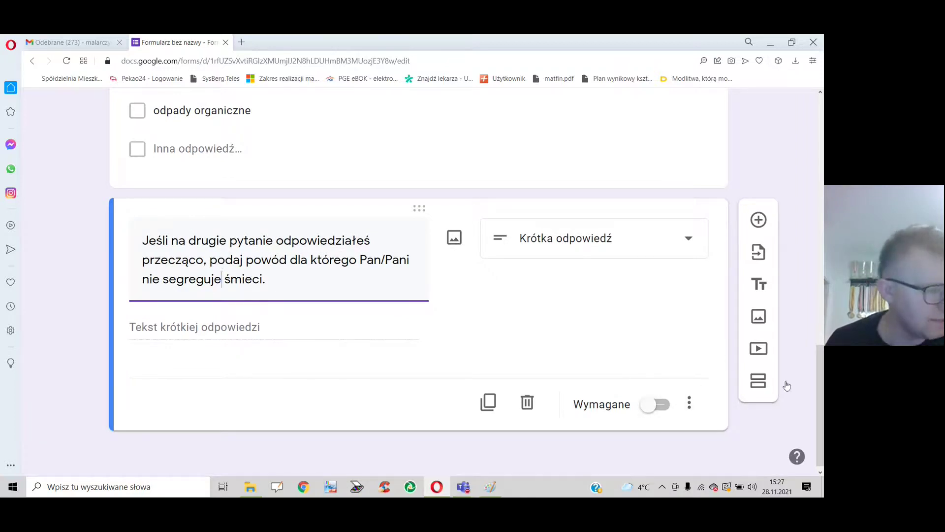
Add a fifth question asking to pick exactly two reasons people don't sort their rubbish
left_click(761, 222)
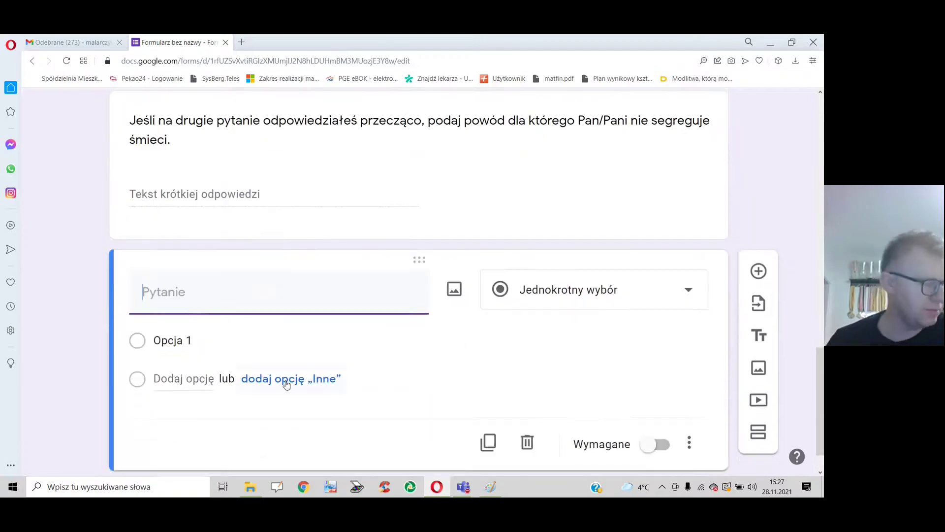
type("Wybier")
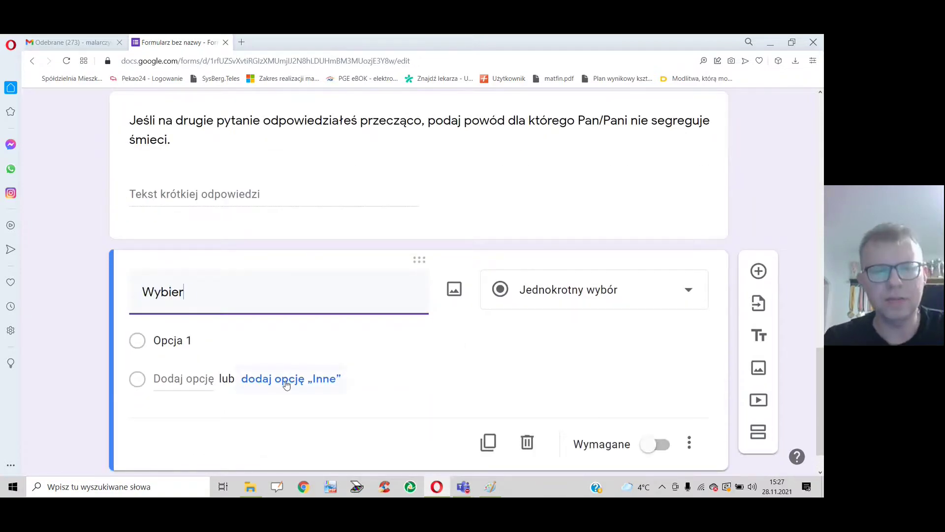
type("z dokładnie ")
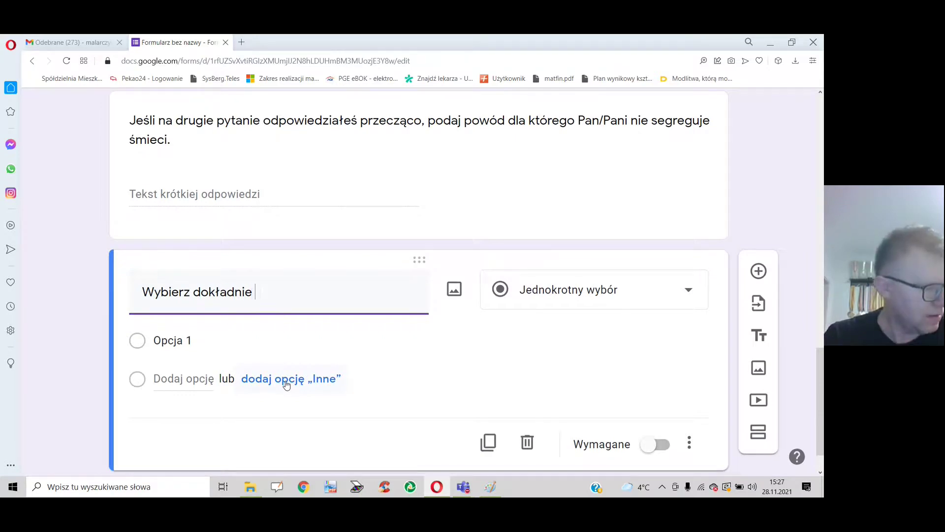
type("2 p")
key("BackSpace")
key("BackSpace")
key("BackSpace")
type("dwa ")
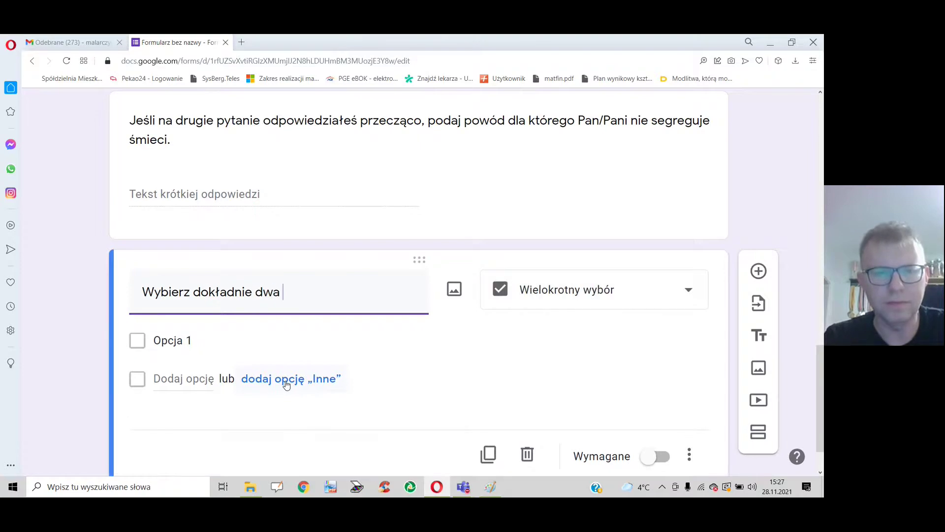
type("powodu")
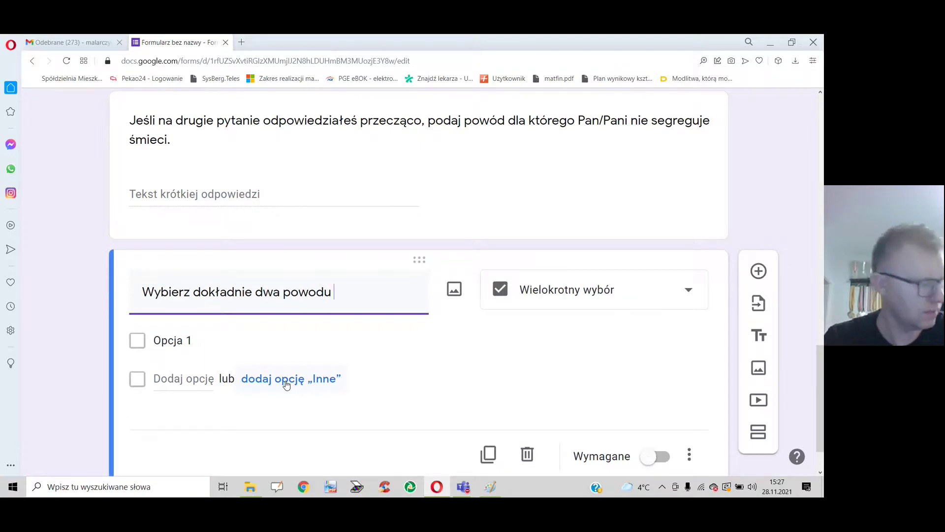
type(", któr")
key("BackSpace")
type("ego wg")
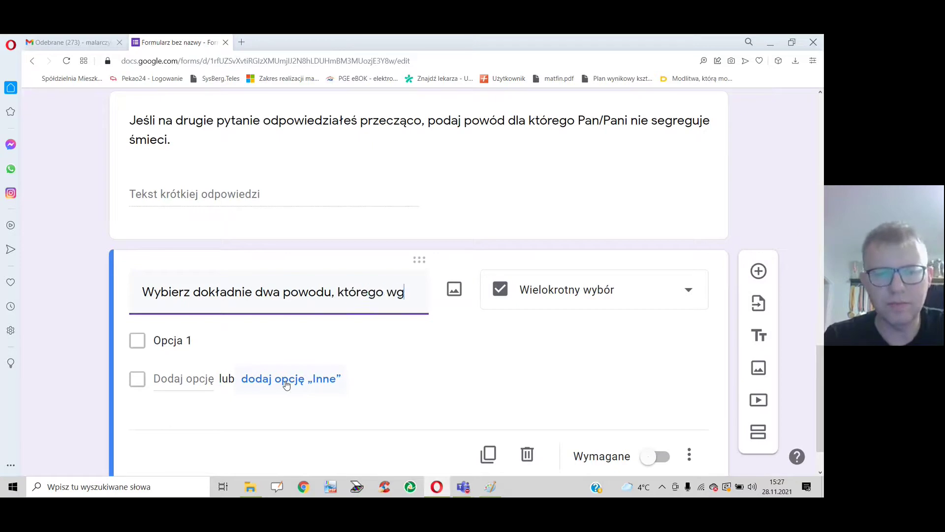
type(" Pana")
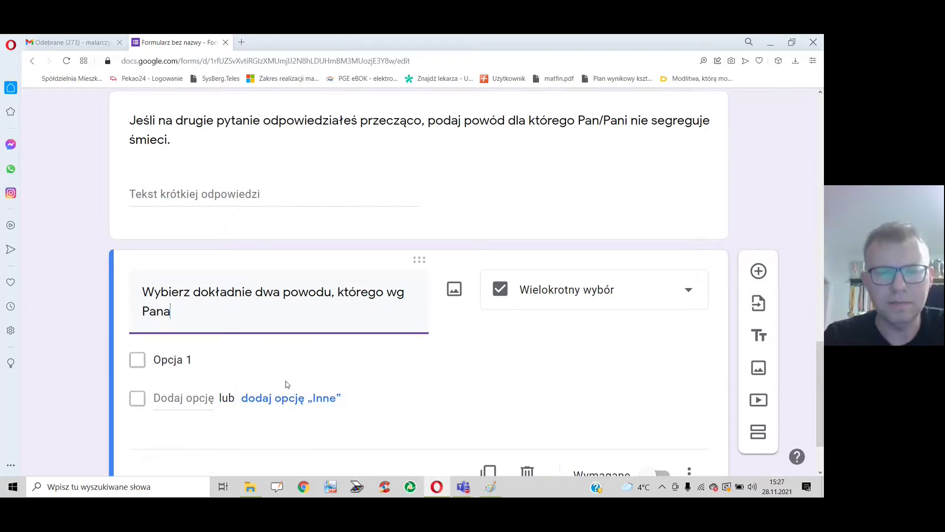
type("/Pani ")
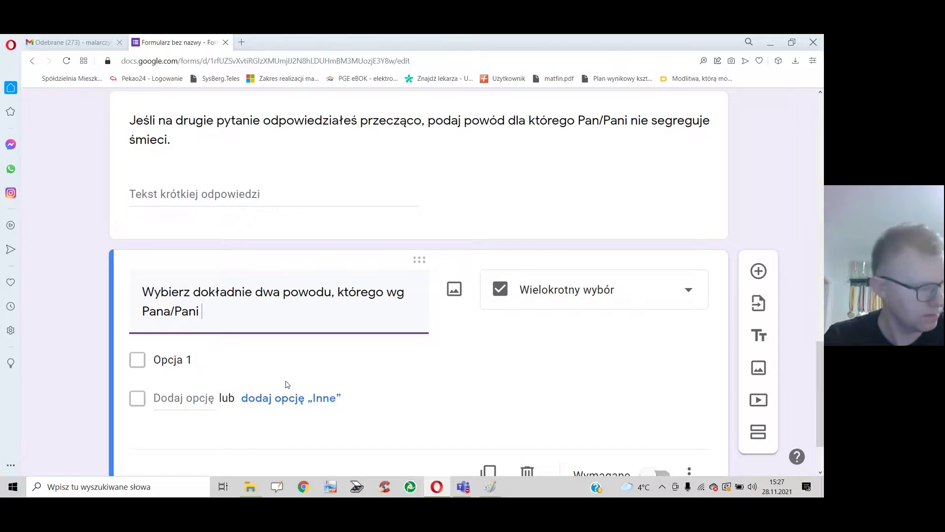
type("sprawdz")
type("iają, że l")
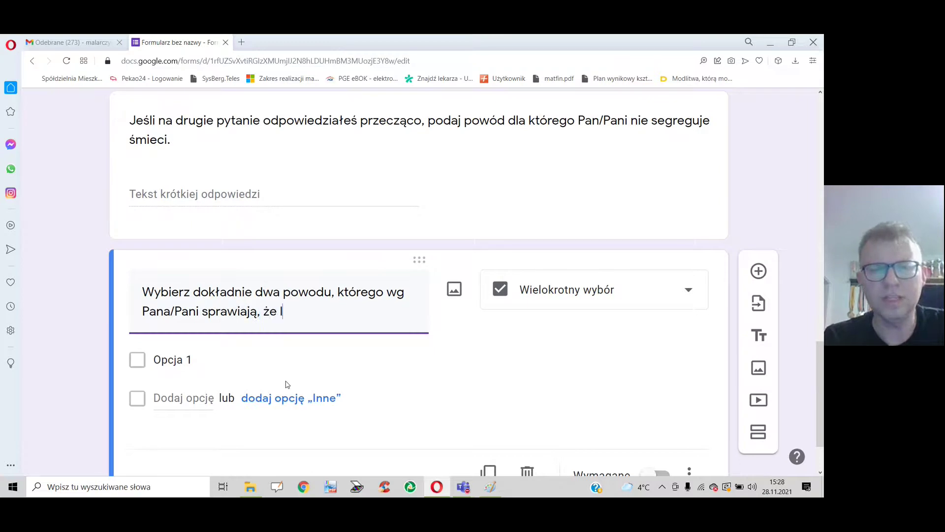
type("udzie nie segregują")
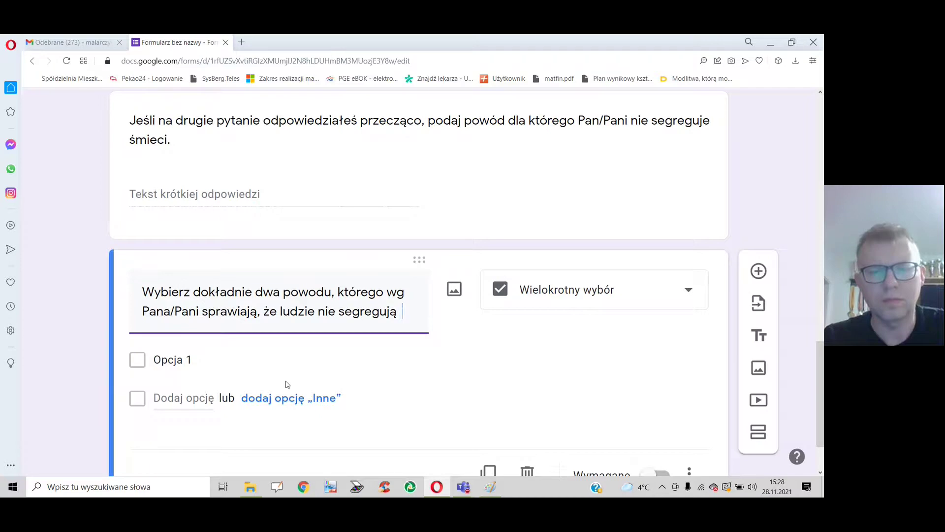
type("mieci?")
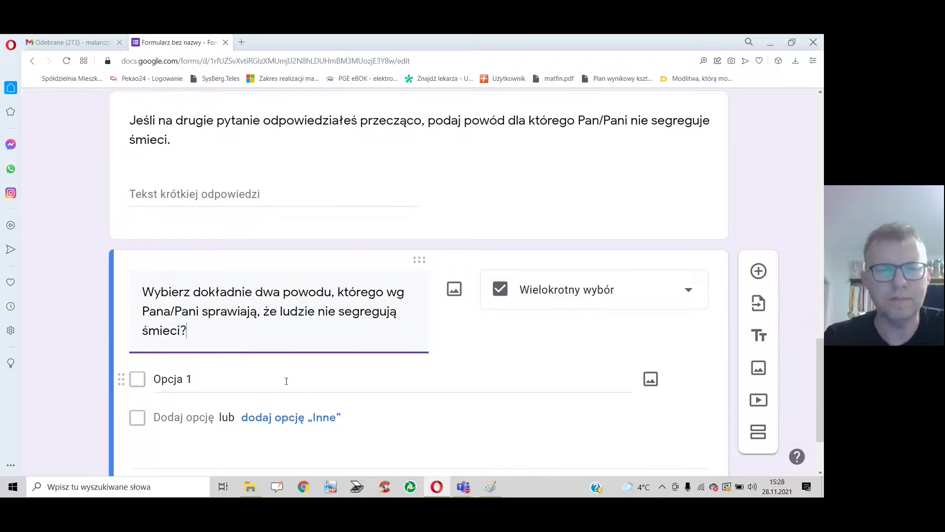
Enter the first three reasons: brak czasu, lenistwo, brak pojemników na posegregowane odpady
left_click(205, 384)
type("brak czasu")
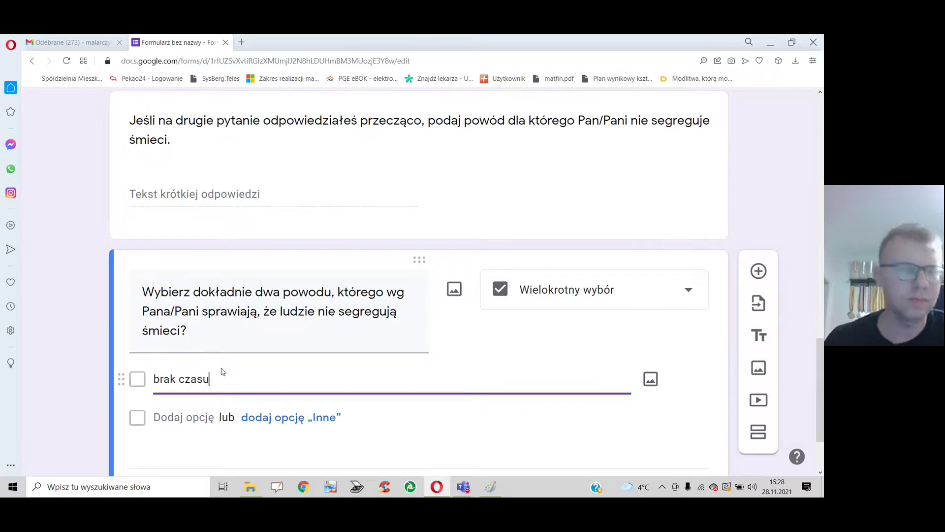
left_click(324, 437)
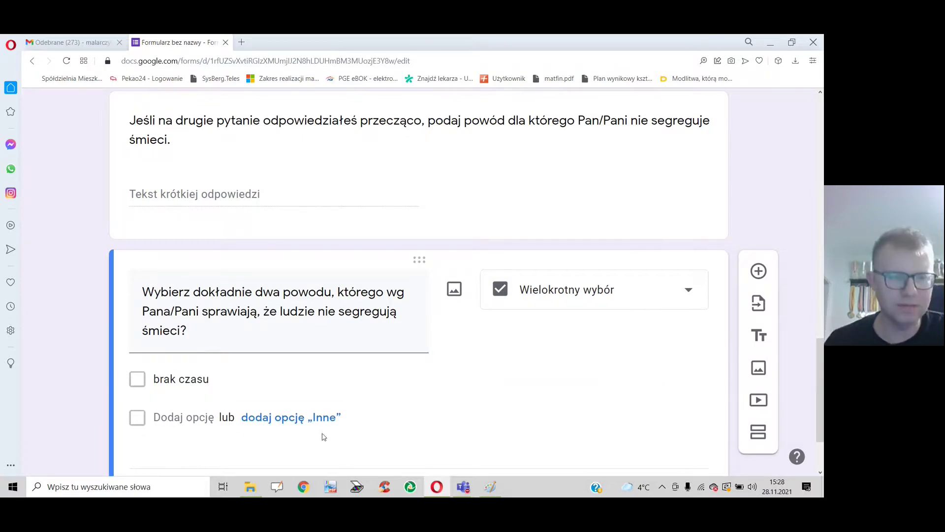
left_click(172, 417)
type("lenistwo")
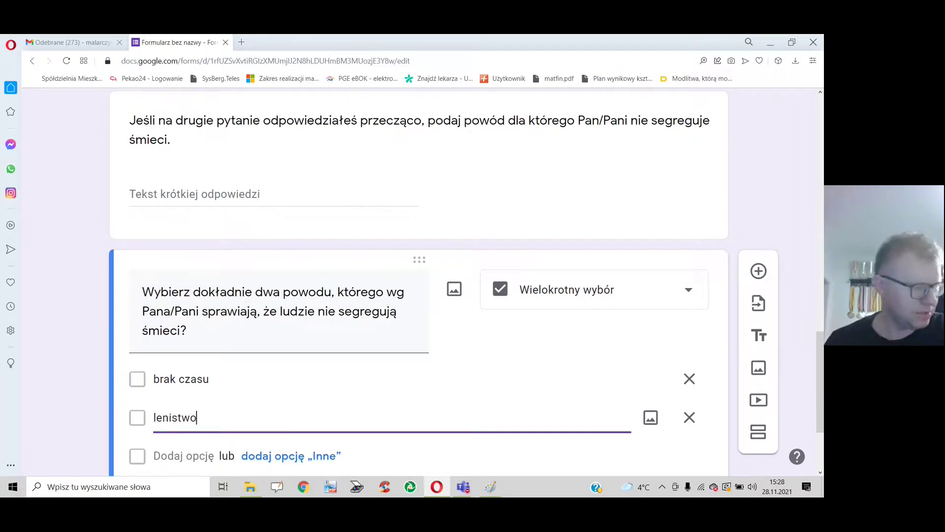
left_click(167, 456)
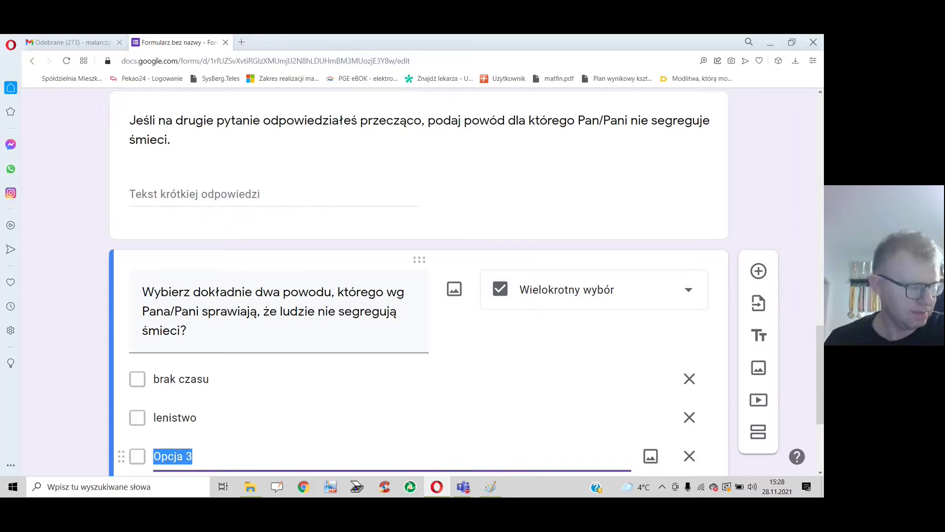
type("brak pojemników na posegr")
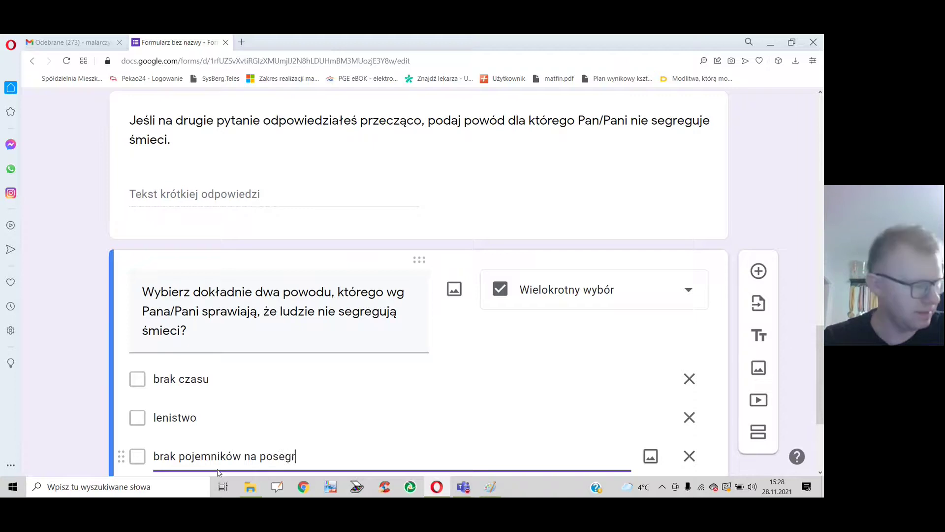
type("egowane odpady")
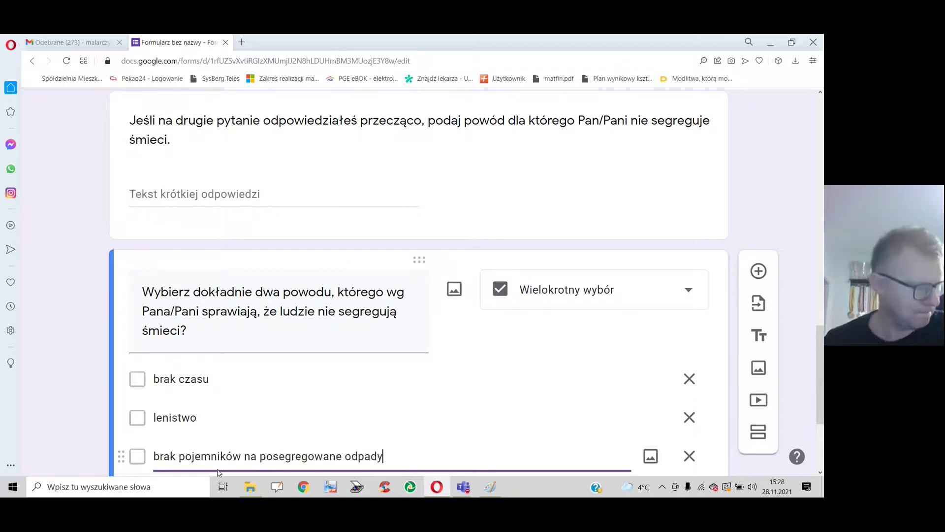
Add a fourth reason on lacking segregation skills and 'brak warunków w domu lub mieszkaniu do prawidłowej segregacji'
scroll(219, 473, "down", 2)
left_click(163, 387)
type("brak umiej")
type("tni")
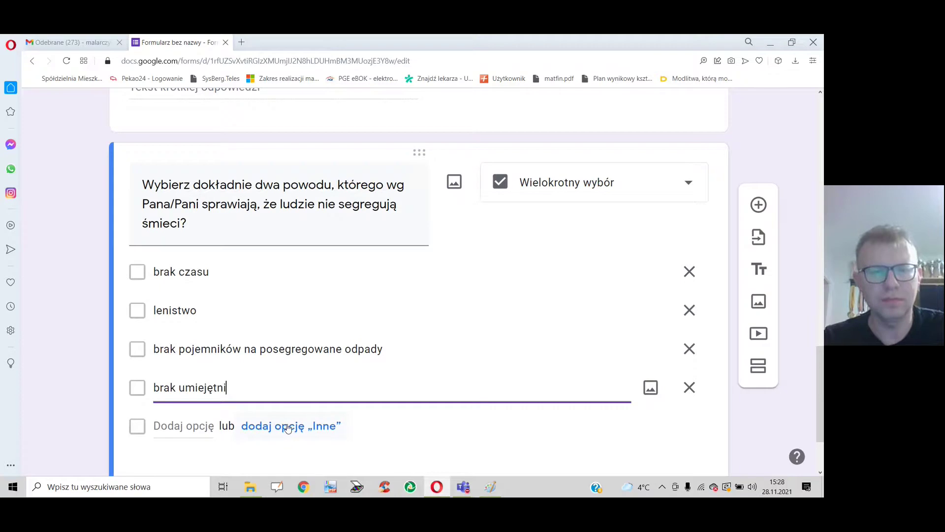
type("i swgregod")
key("BackSpace")
key("BackSpace")
key("BackSpace")
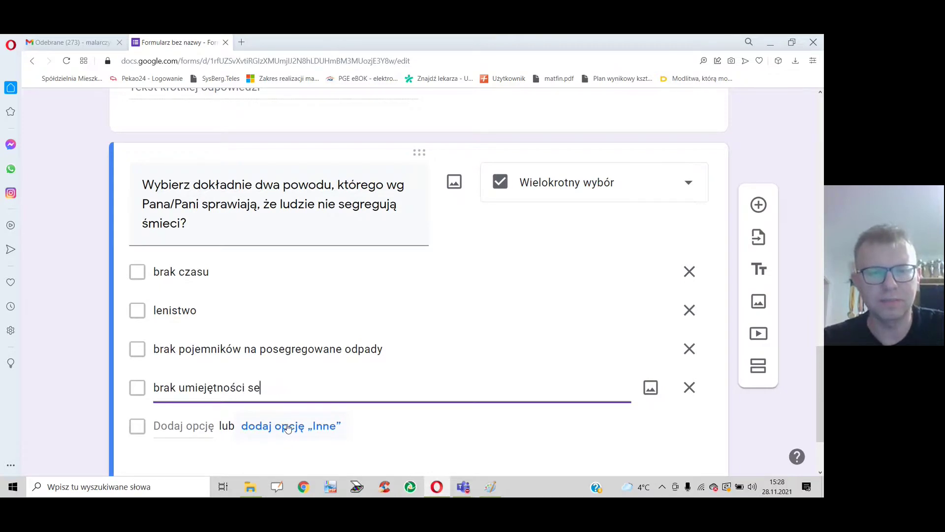
type("egow")
key("BackSpace")
key("BackSpace")
type("wania śmieci")
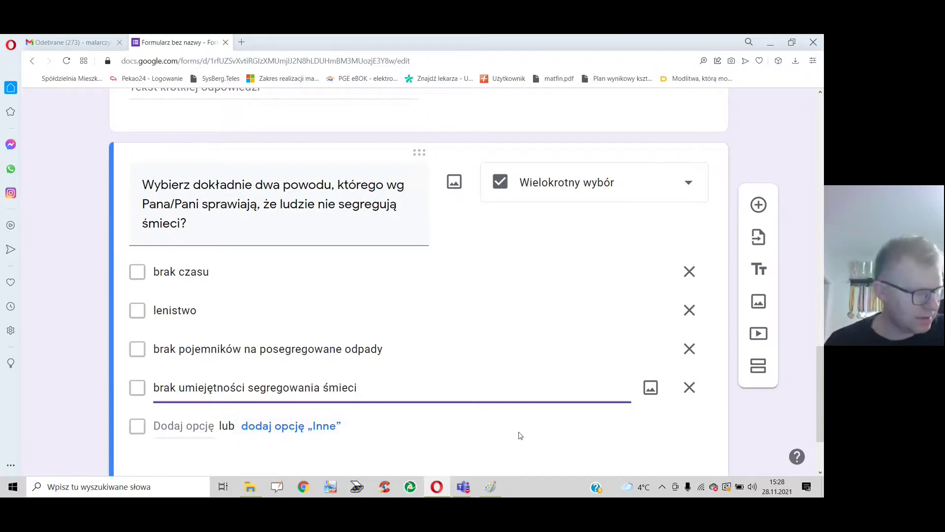
left_click(199, 426)
type("brak warunkó w d")
key("BackSpace")
key("BackSpace")
key("BackSpace")
key("BackSpace")
type("w w domu lub mieszkaniu do ")
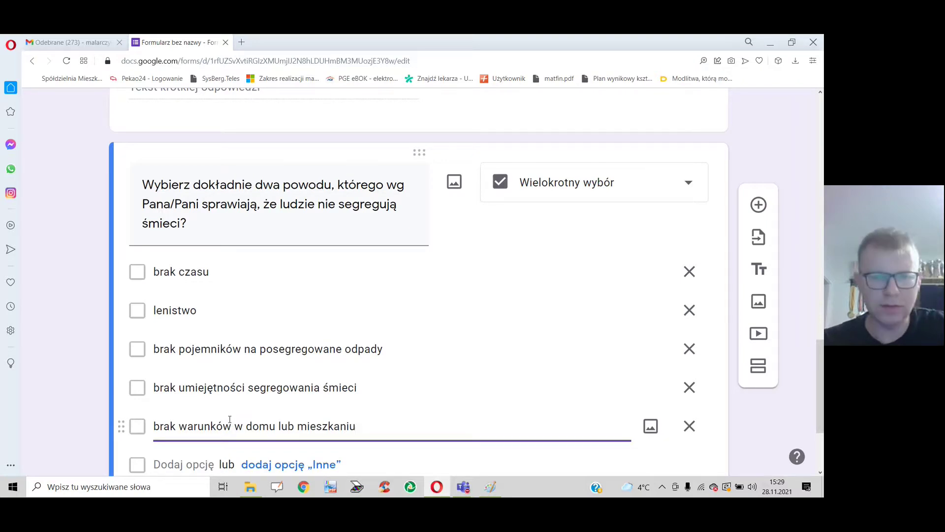
type("praw")
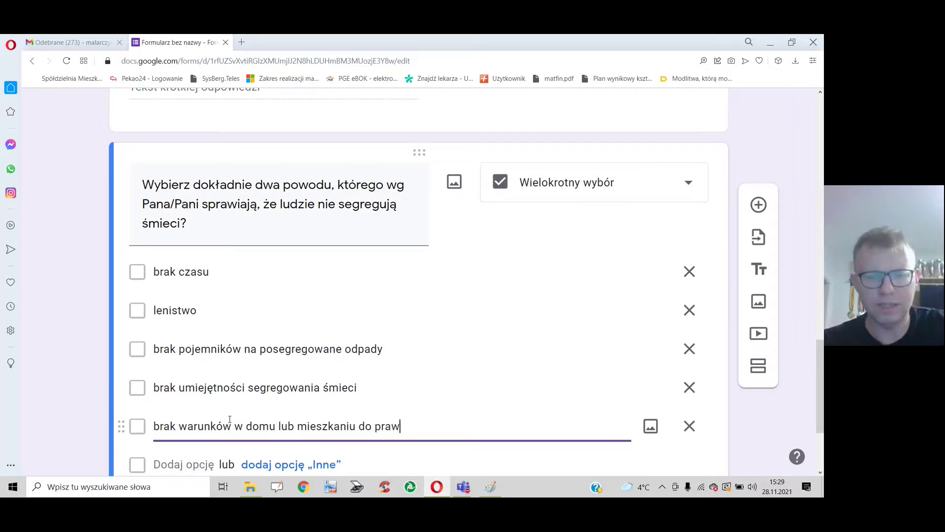
type("idłowej s")
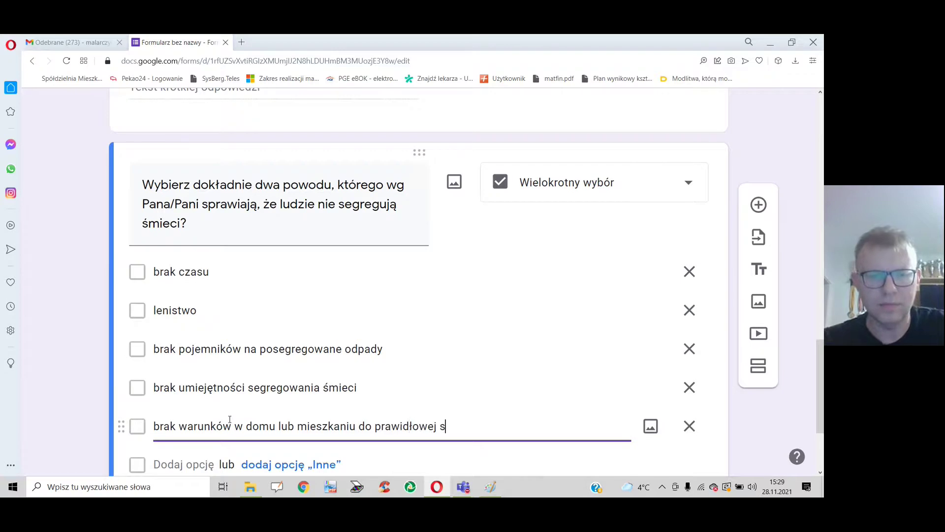
type("egrag")
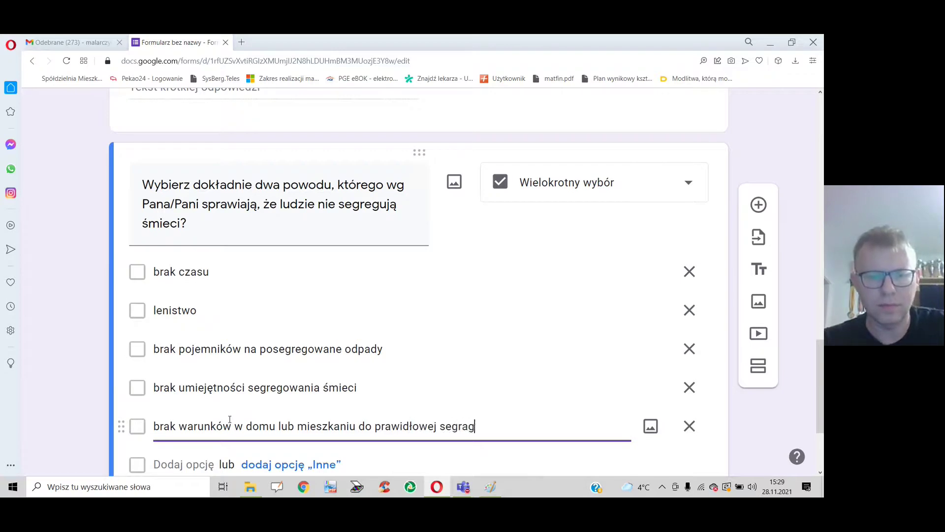
type("acji")
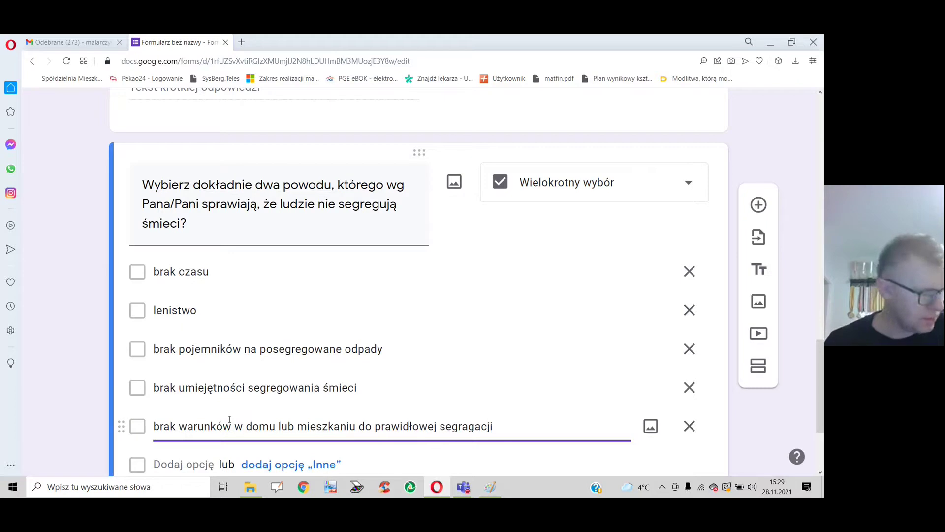
Add the sixth reason 'duża odległość do pojemników w zabudowie wielorodzinnej', fixing its typo
scroll(179, 407, "down", 1)
left_click(190, 416)
type("duża odległość")
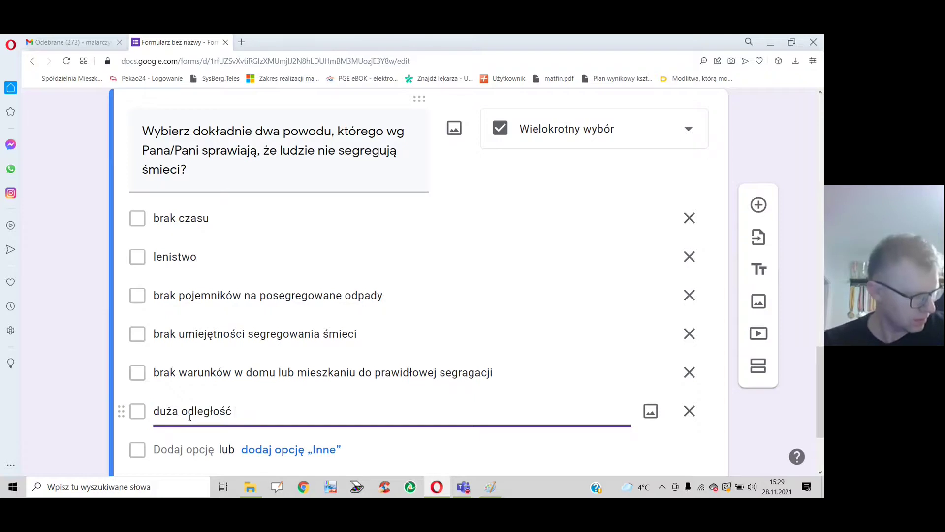
type(" do pojemni")
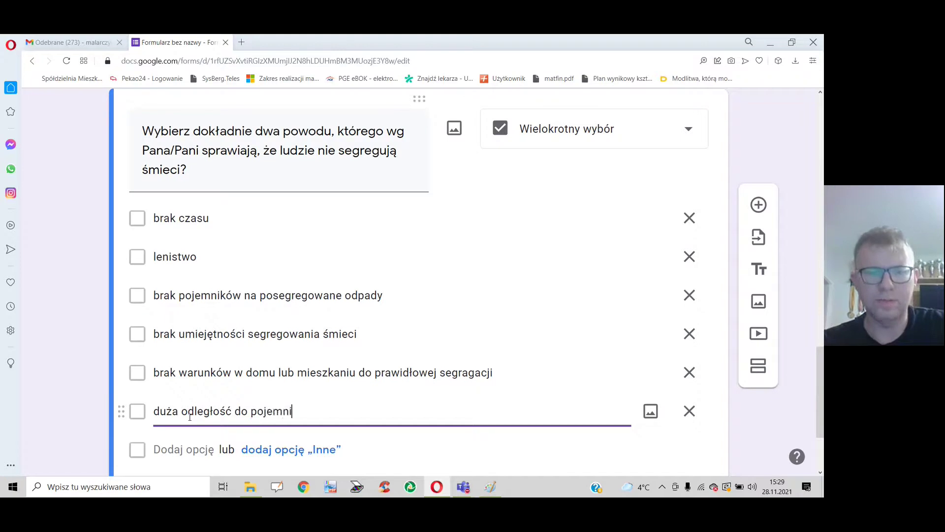
type("ków w zabudownie")
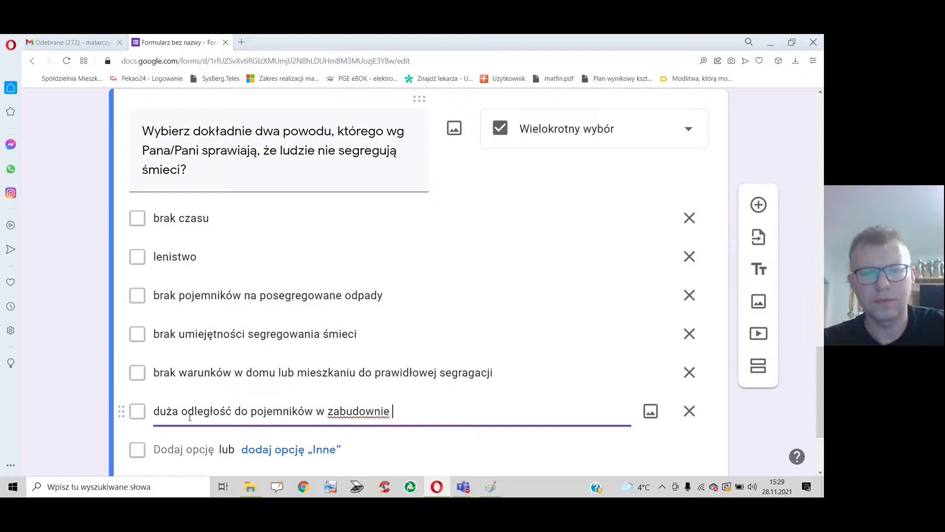
key("BackSpace")
key("BackSpace")
key("BackSpace")
type("iel")
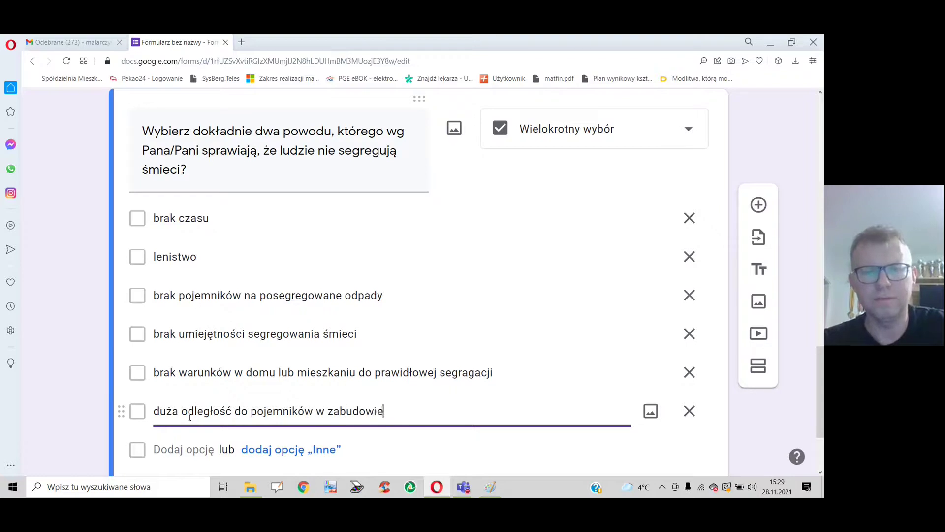
type("orodzinnej")
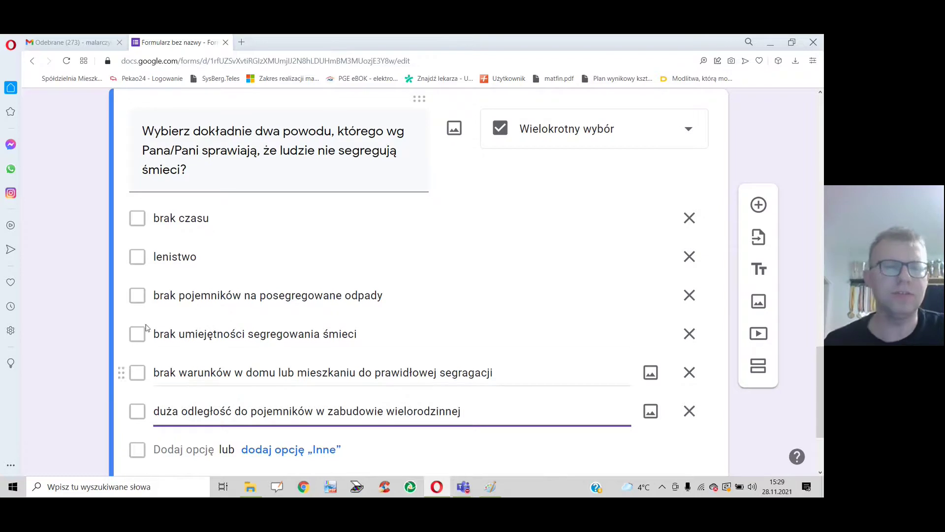
scroll(232, 413, "down", 1)
Add an Other answer to the reasons question and make it required
left_click(296, 396)
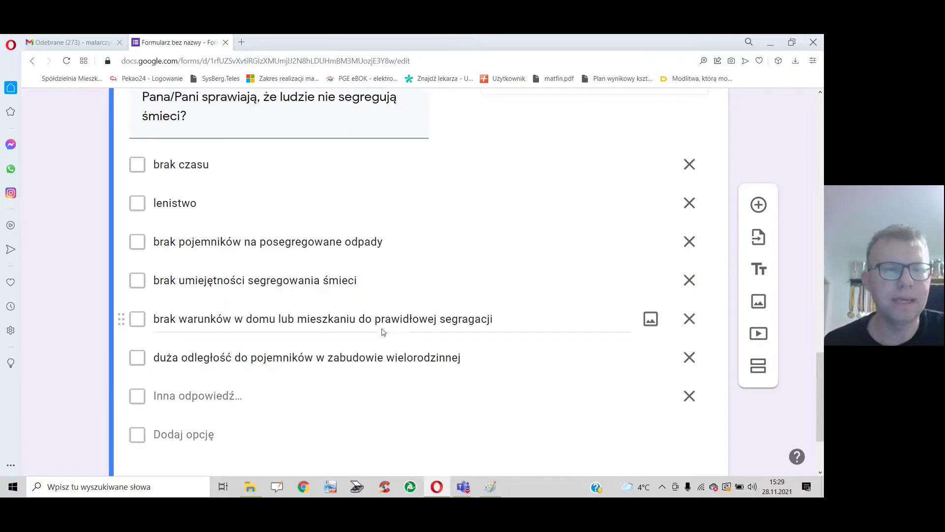
scroll(584, 272, "down", 1)
scroll(585, 273, "down", 2)
left_click(660, 405)
Require exactly 2 answers with the error message 'Wybierz dokładnie 2 odpowiedzi.'
left_click(690, 406)
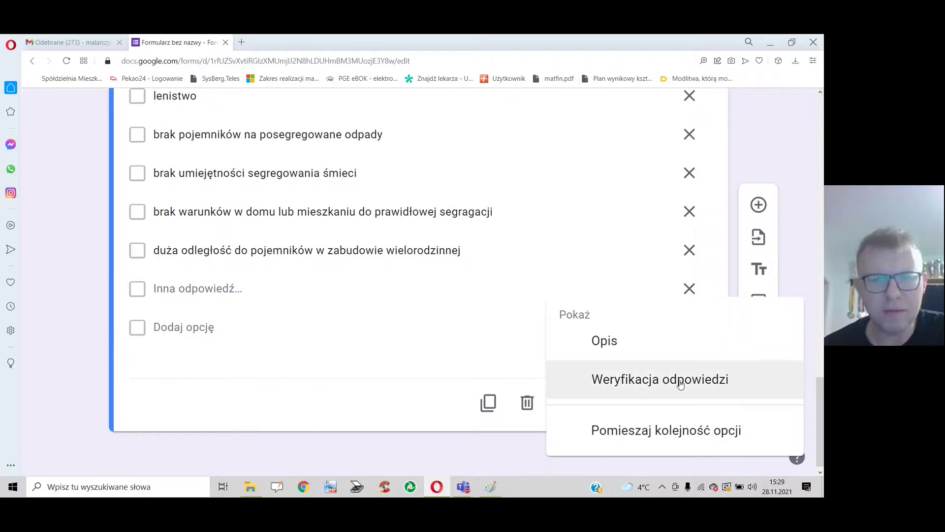
left_click(675, 387)
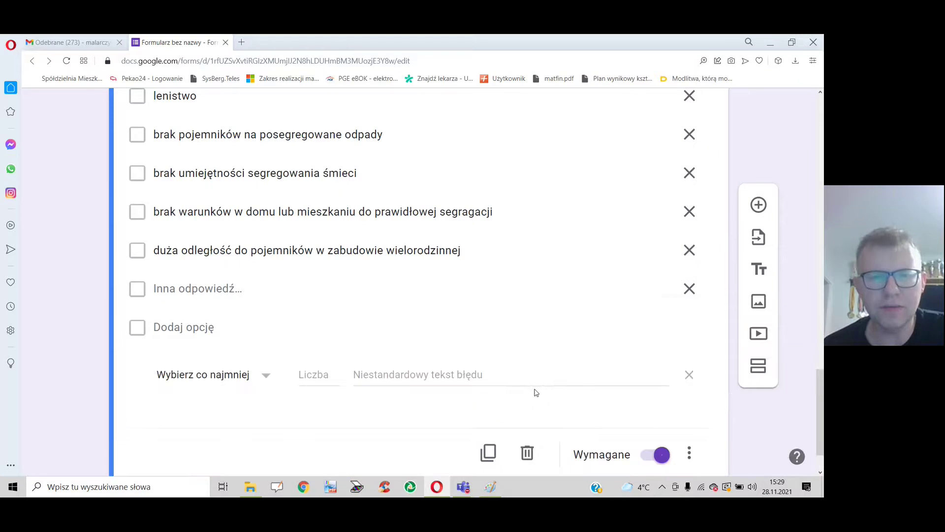
left_click(211, 379)
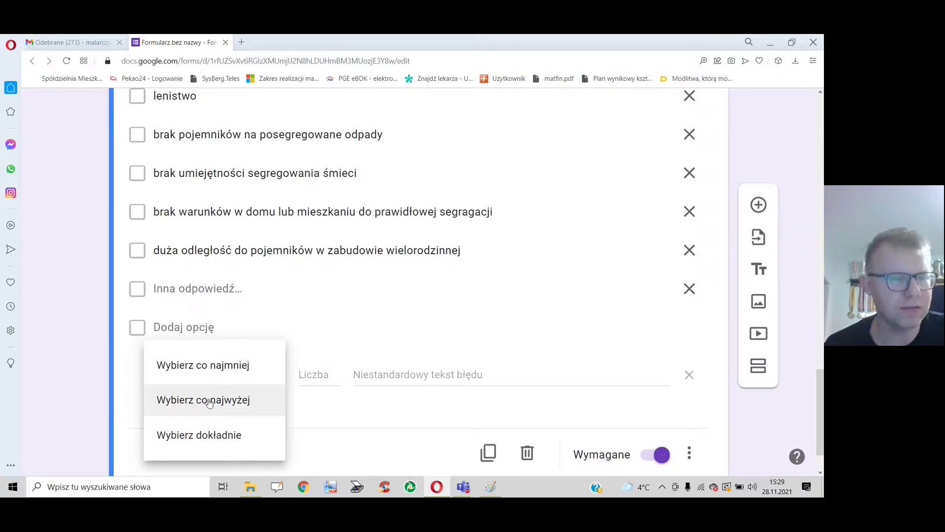
left_click(221, 436)
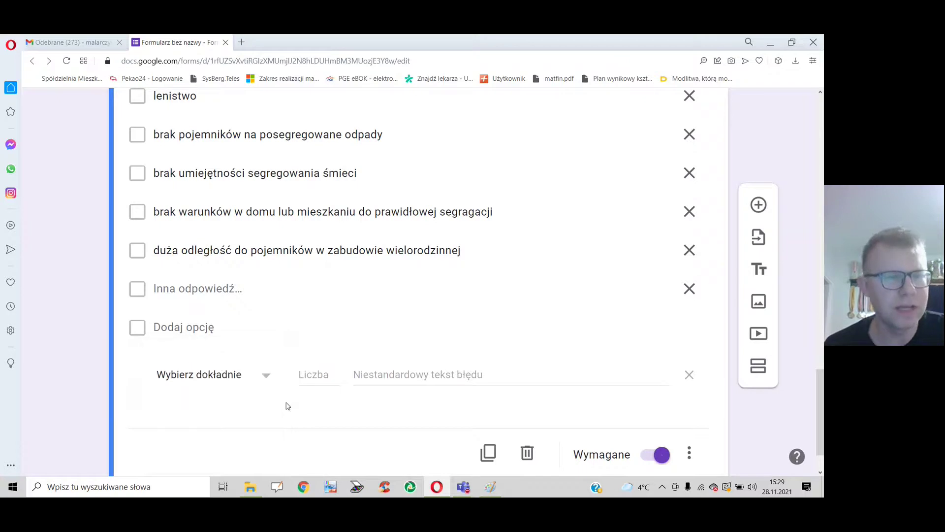
left_click(306, 381)
type("2")
left_click(373, 383)
scroll(487, 399, "up", 4)
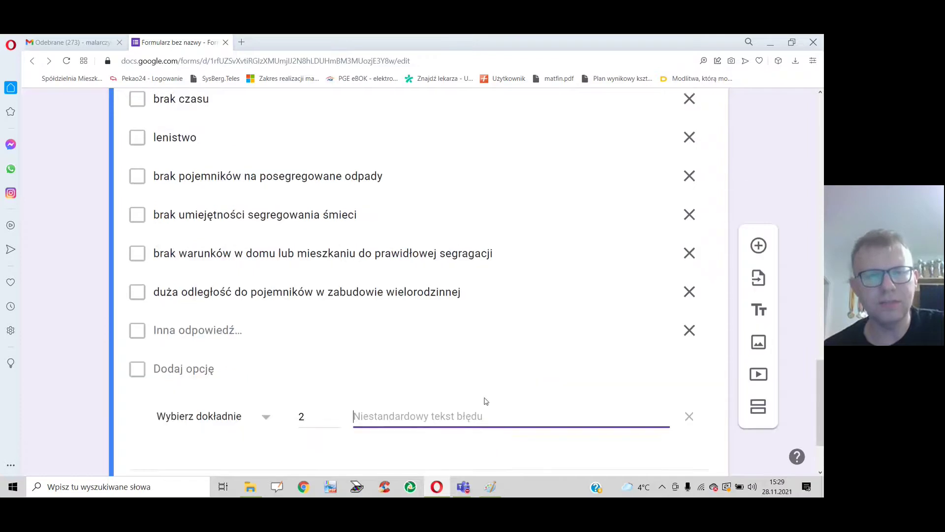
scroll(478, 405, "down", 3)
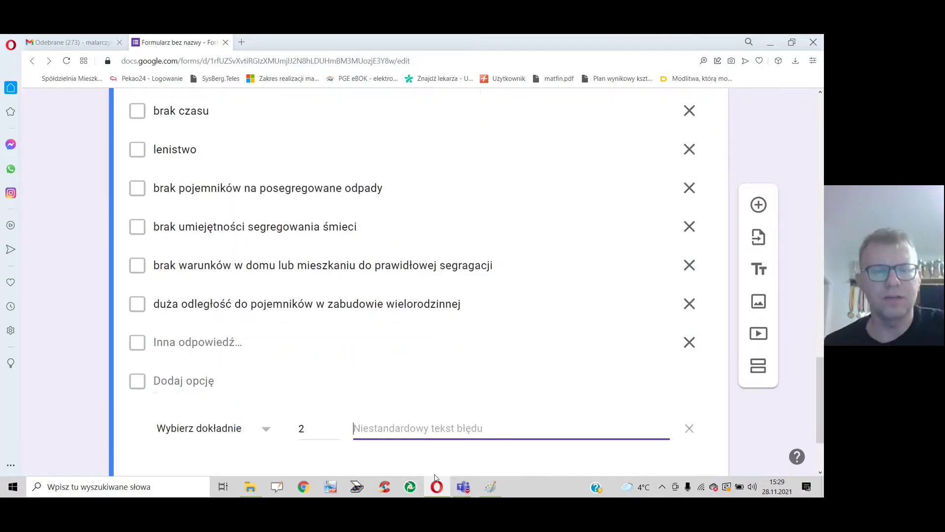
type("Wybierb")
type("dokładn")
key("BackSpace")
key("BackSpace")
type("adnie")
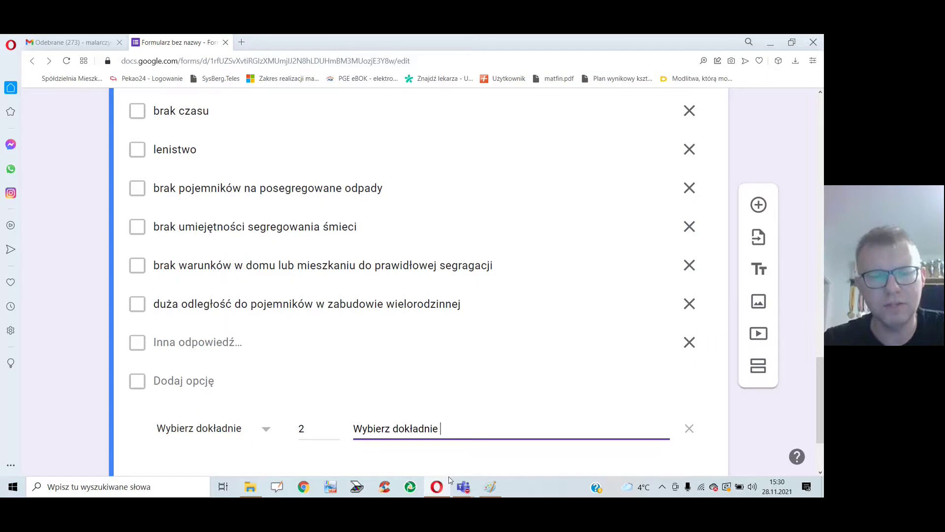
type(" 2 odpowiedzi.")
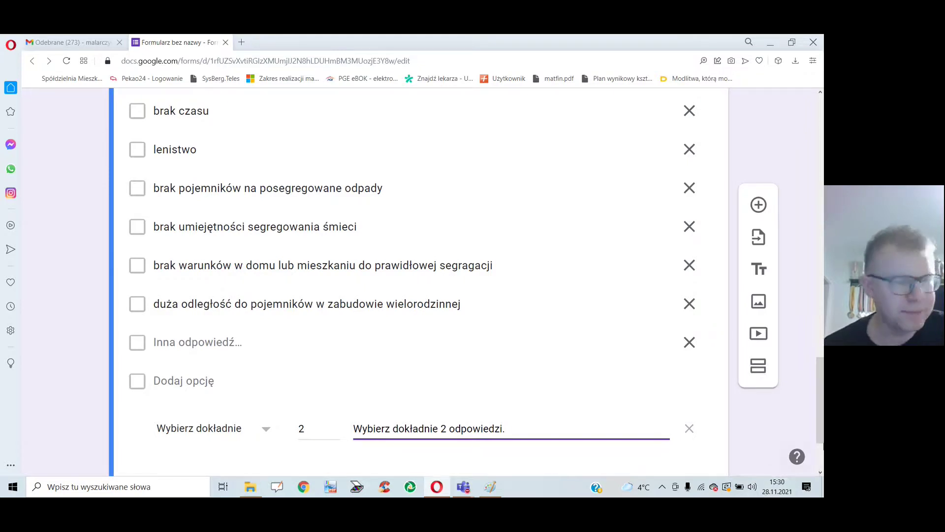
Add a new question titled 'Co zmotywowałoby ludzi do segregacji odpadów'
left_click(759, 205)
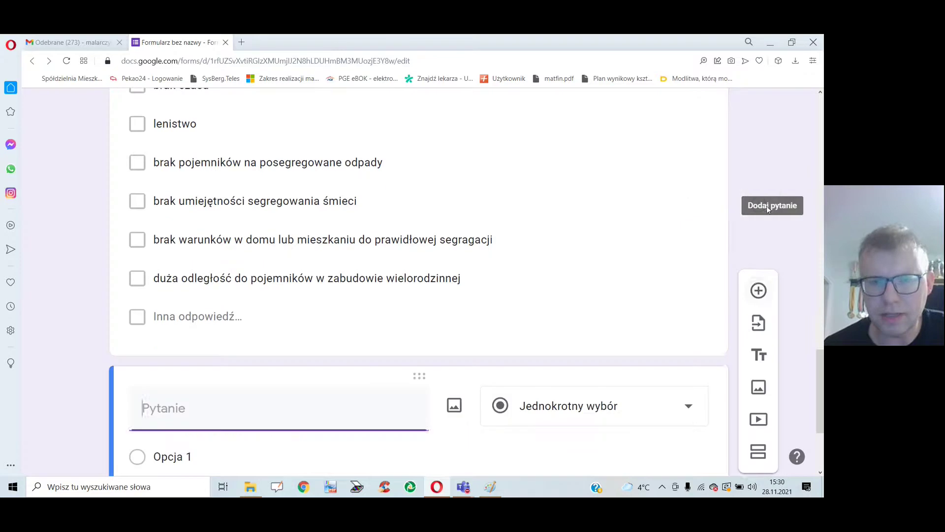
mouse_move(268, 451)
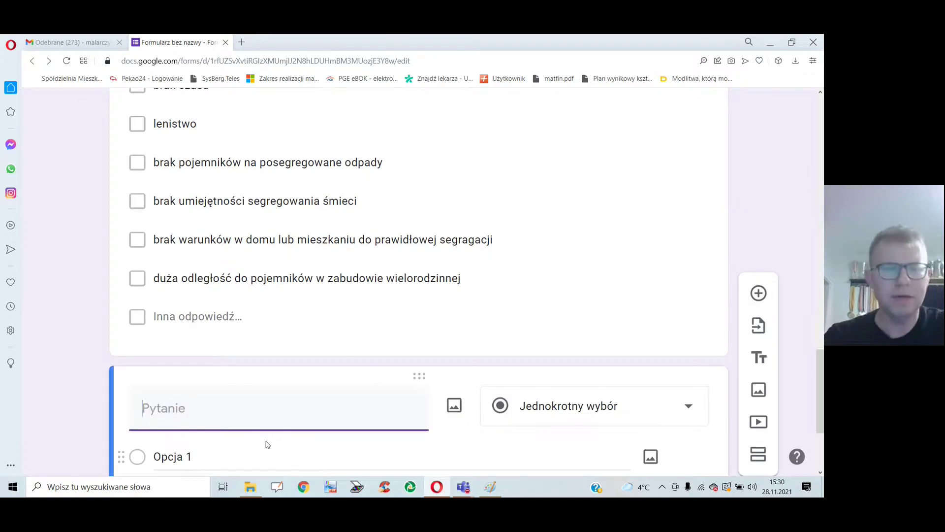
type("Co wgAani")
key("BackSpace")
key("BackSpace")
key("BackSpace")
type("ani")
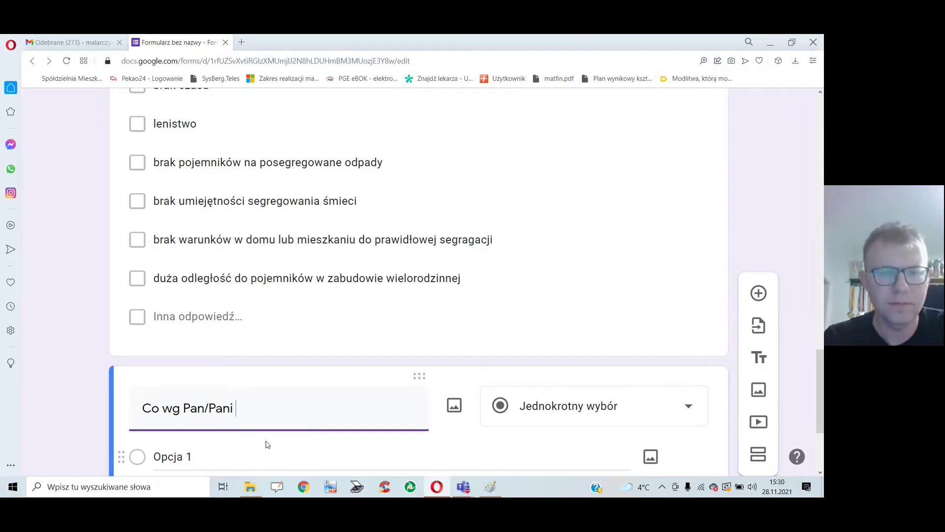
type(" zmotywałoby")
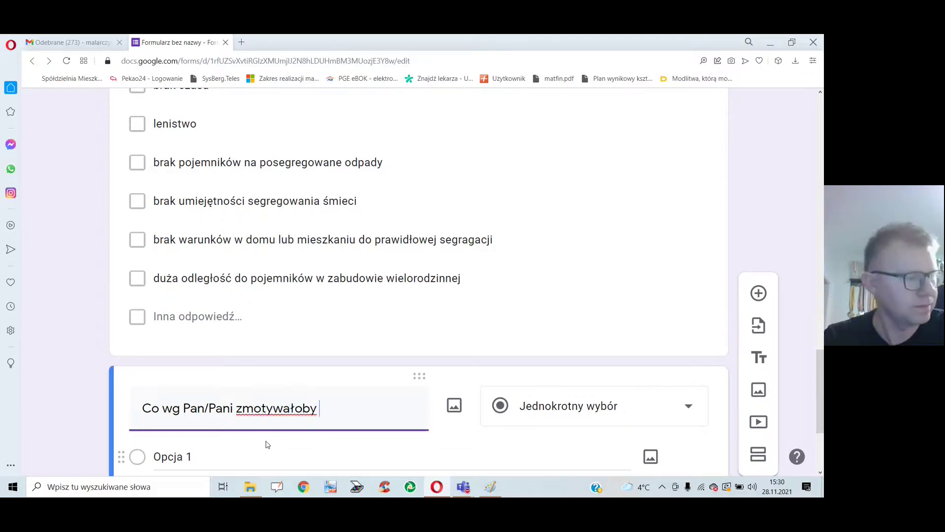
type(" ludzi")
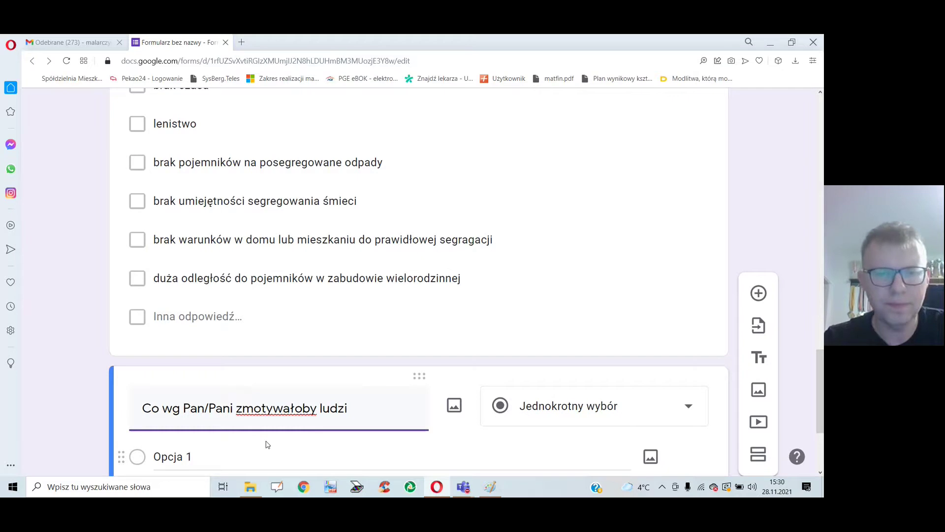
right_click(300, 419)
left_click(270, 409)
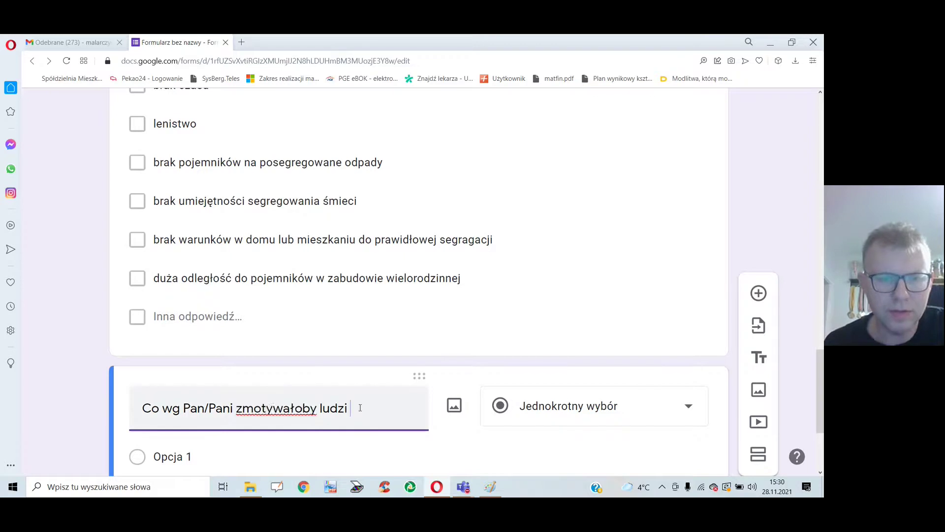
left_click_drag(350, 409, 236, 410)
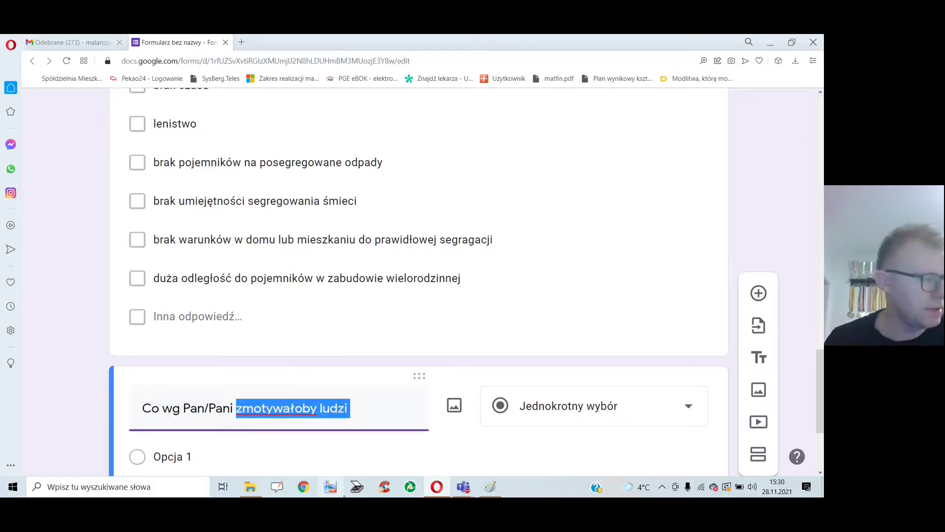
type("zmotyw")
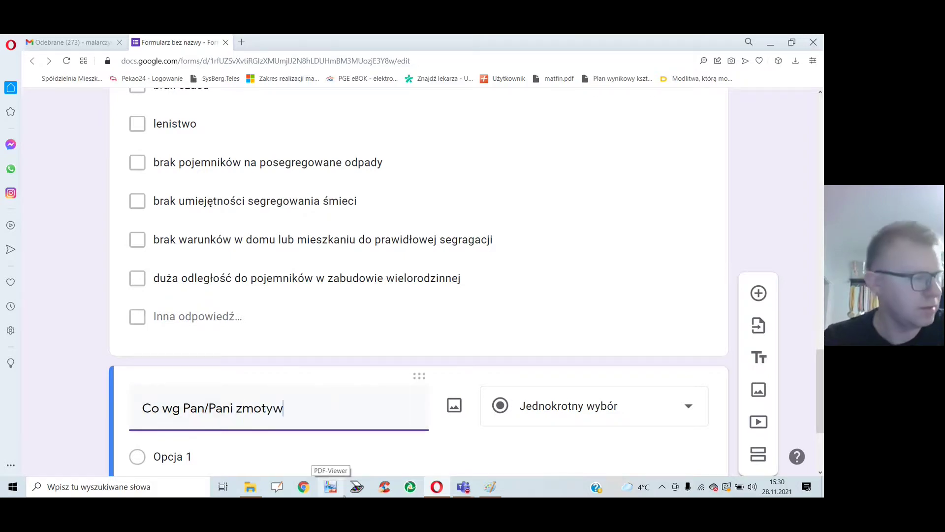
type("owałoby l")
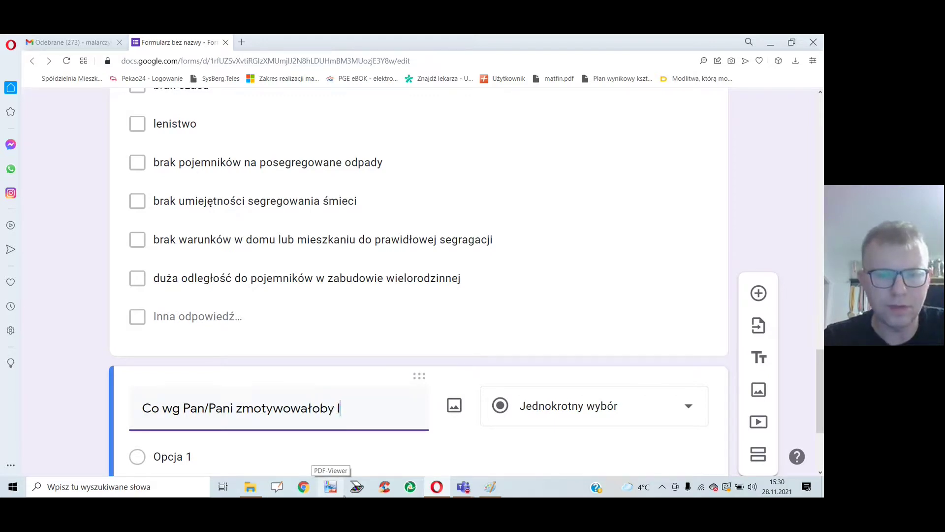
type("udzi do segr")
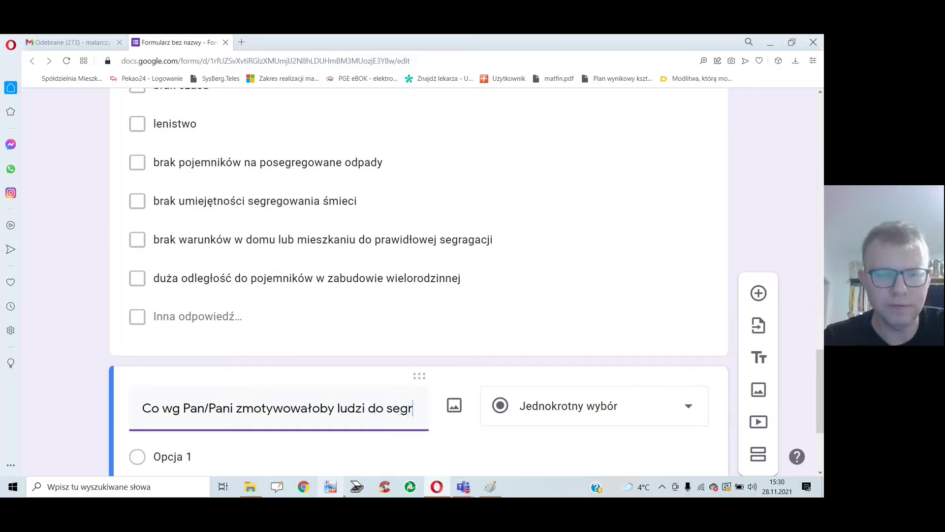
type("egacj")
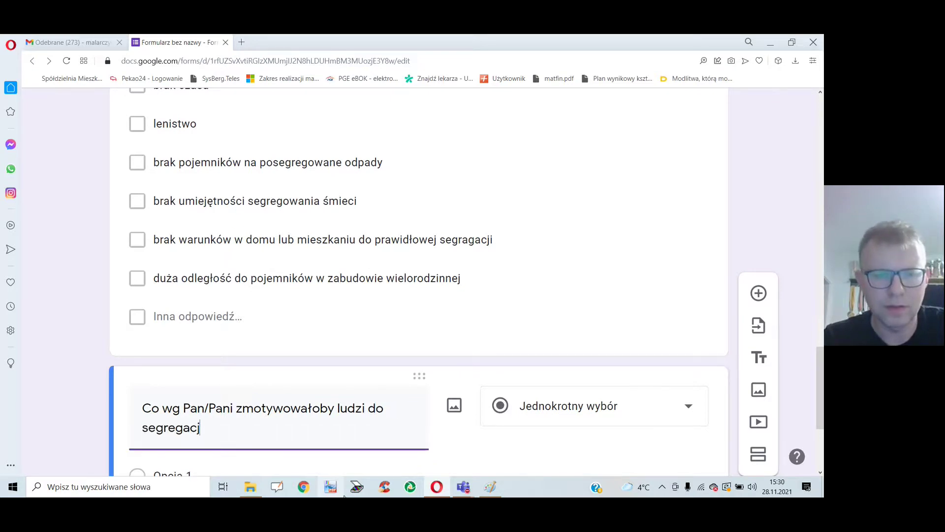
type("i odpoa")
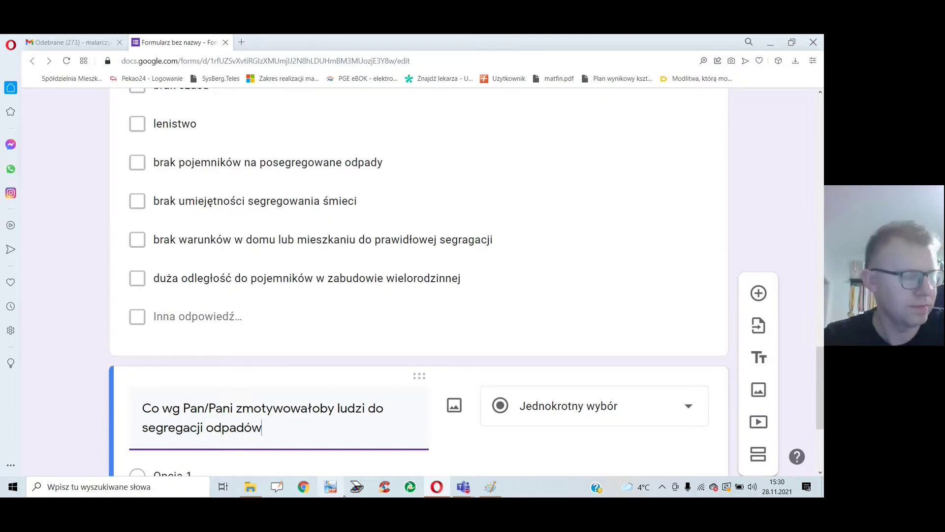
End the title with '? Wybierz co najmniej jedną odpowiedź.' and enter option 'niższa opłata za odbiór posegregowanych śmieci'
type("? Wybier")
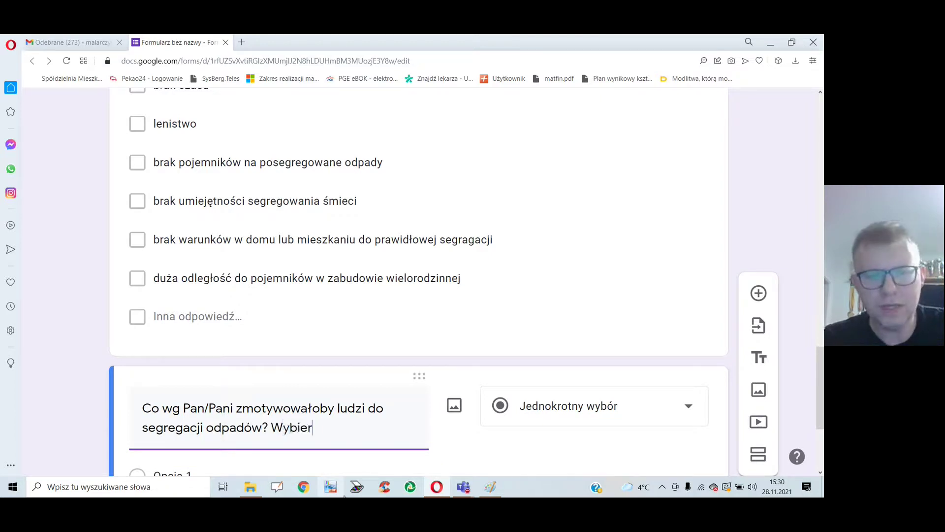
type("conaj")
key("BackSpace")
key("BackSpace")
key("BackSpace")
type("najmniej jedną ")
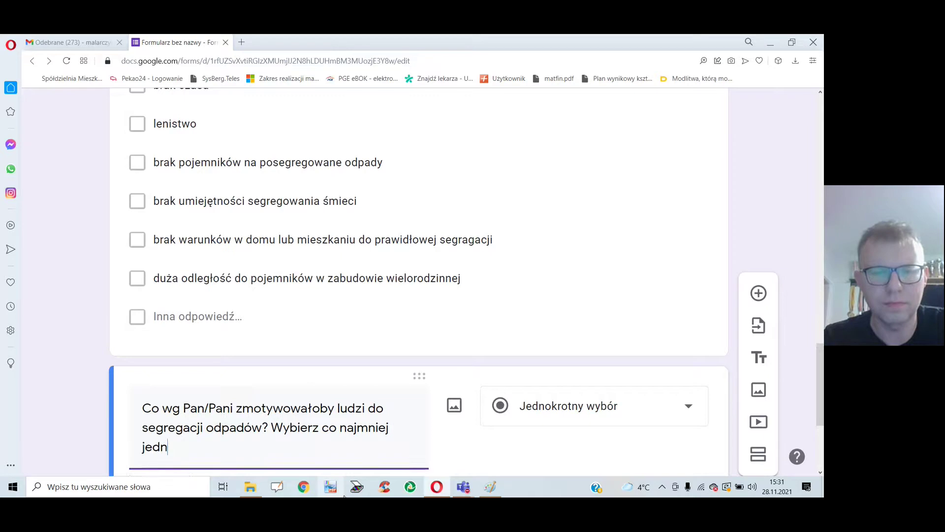
type("opo")
key("BackSpace")
key("BackSpace")
type("dpowiedź?")
key("BackSpace")
type(".")
key("Return")
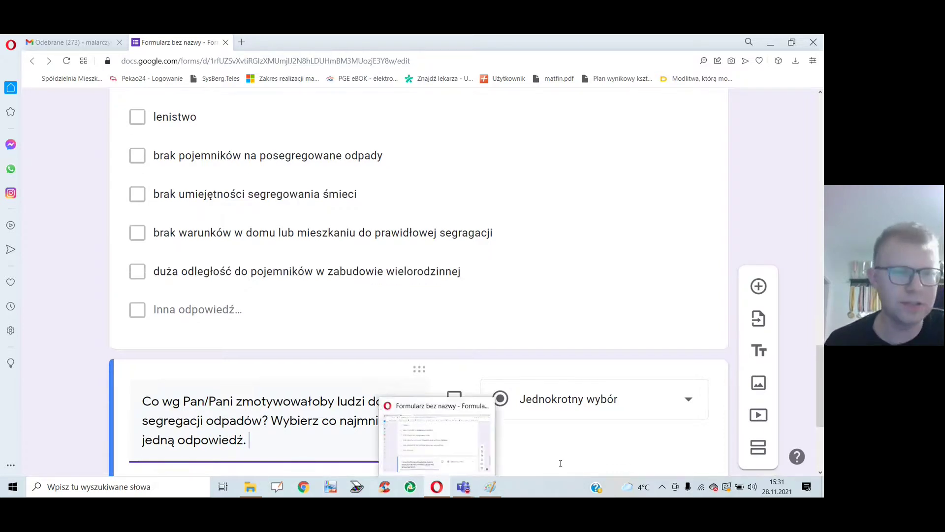
type("niższa opłata ")
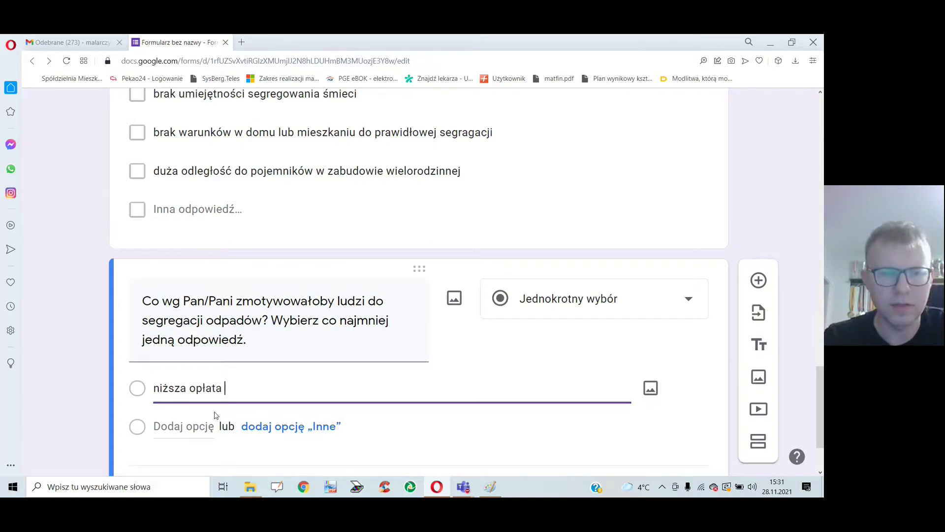
type("za odbiór pose")
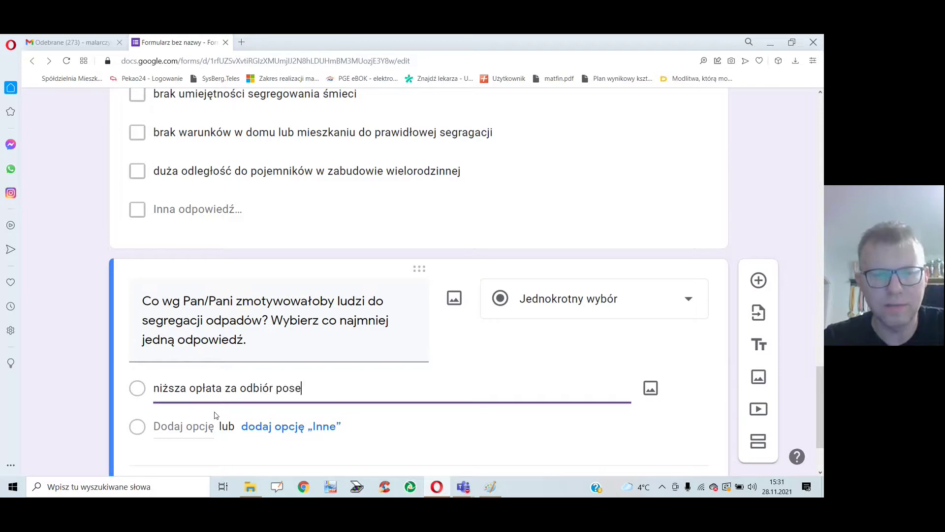
type("gregowanych śmieci")
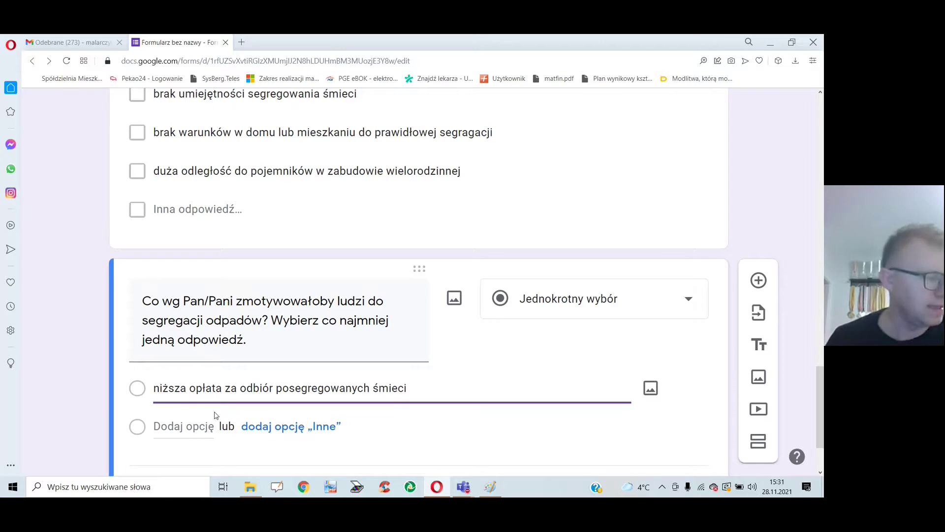
Add answers for a free waste bin and a better local ecological policy
left_click(184, 426)
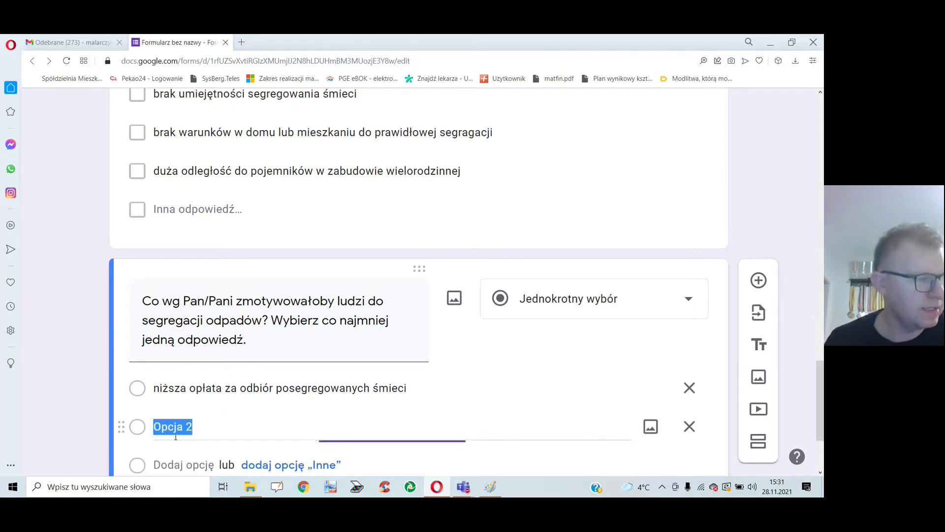
type("bezp")
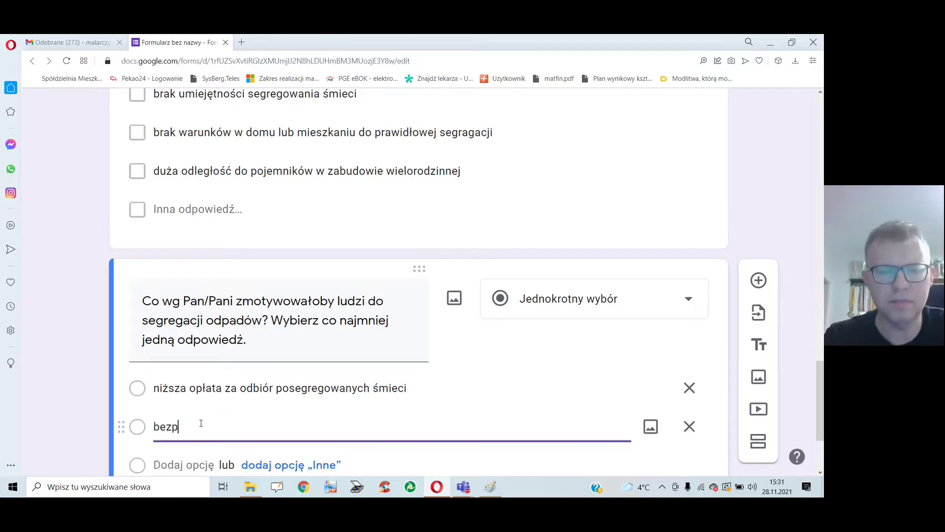
type("łat")
type("anty")
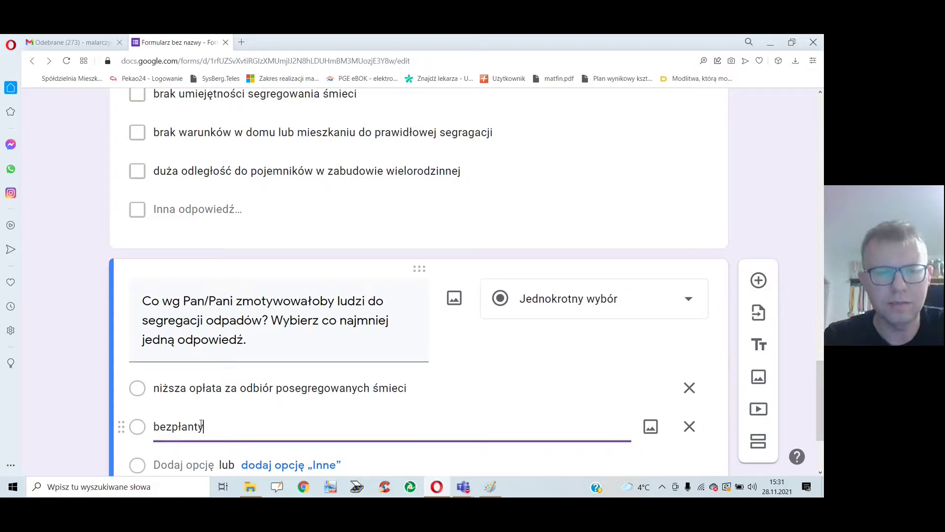
key("BackSpace")
key("BackSpace")
key("BackSpace")
type("tny pojemni")
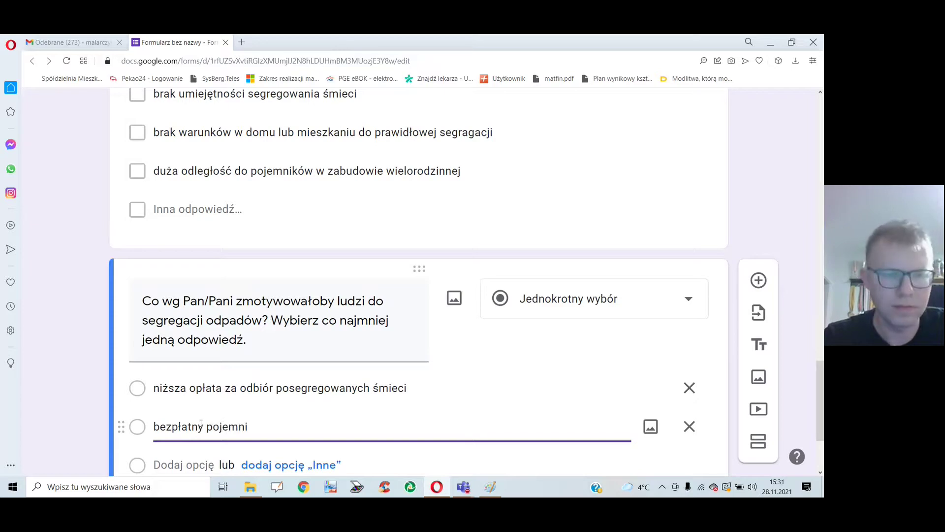
type("k na odpad")
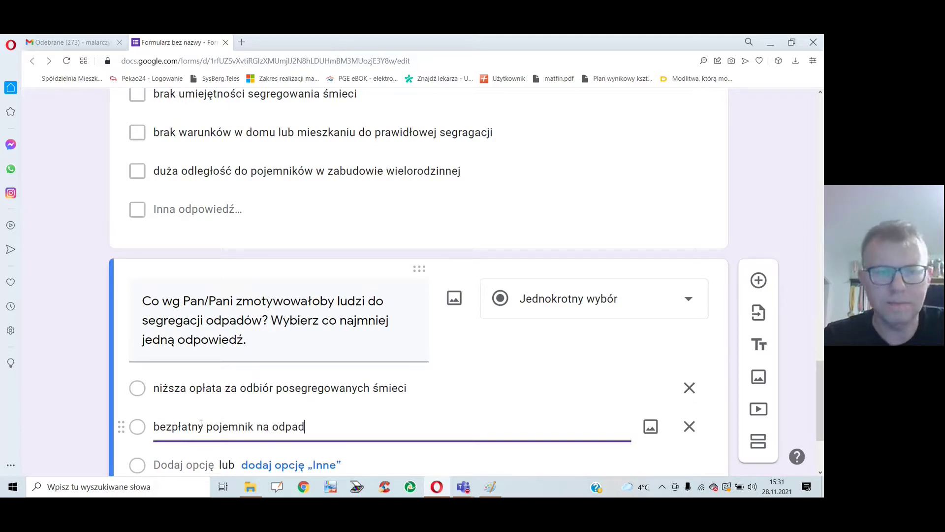
type("y")
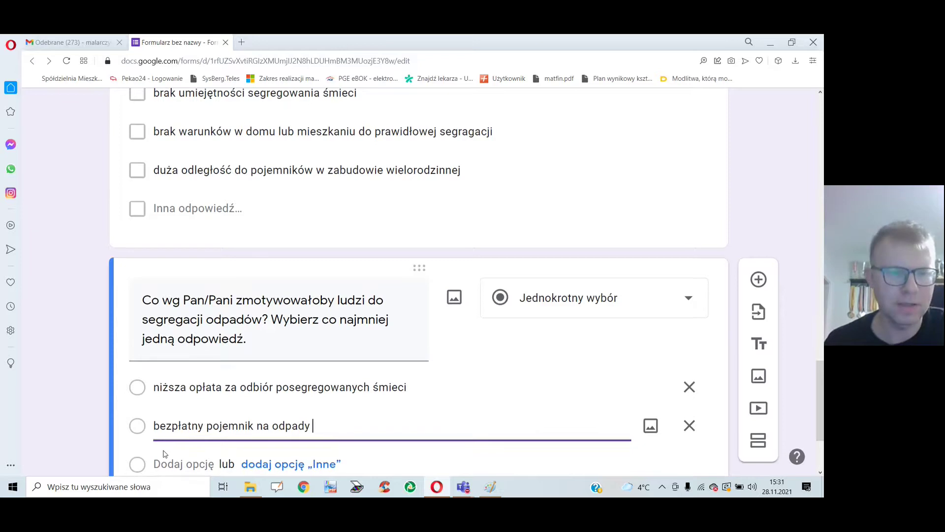
scroll(162, 452, "down", 1)
left_click(164, 413)
type(";")
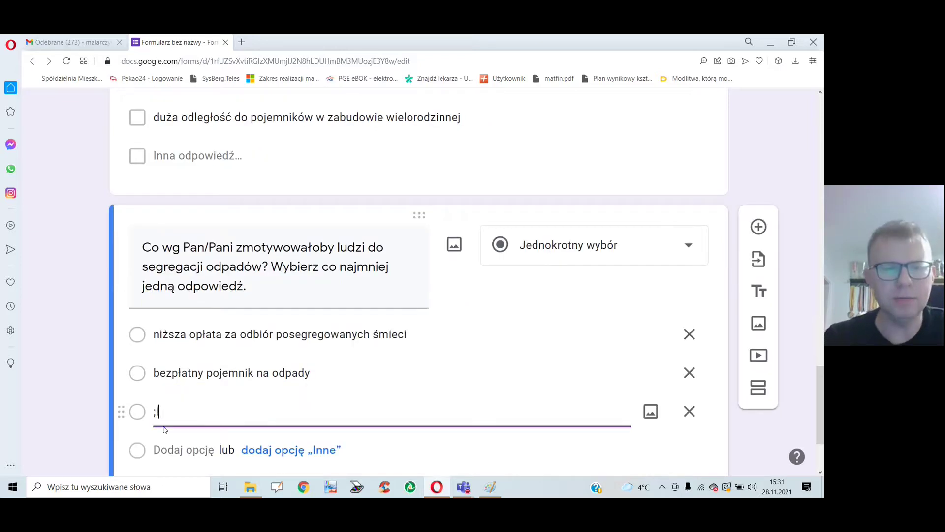
key("BackSpace")
type("lepsza")
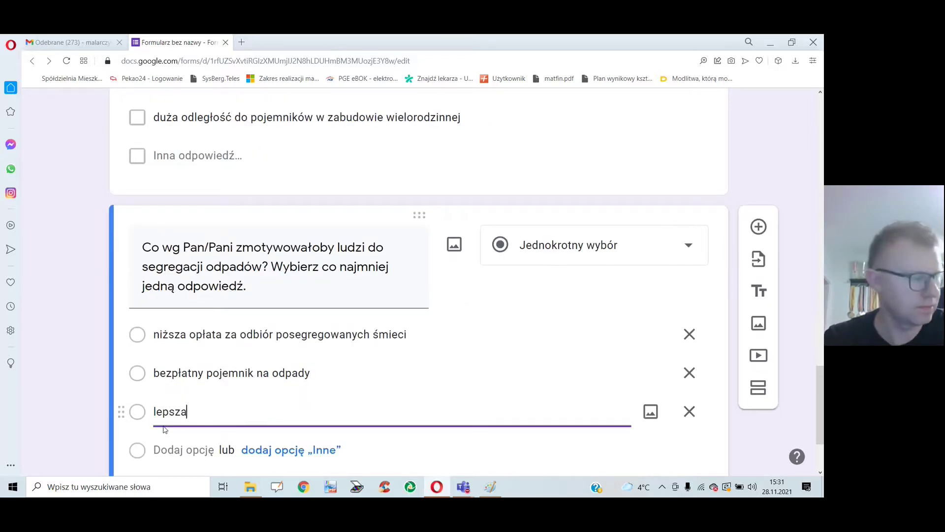
type(" polt")
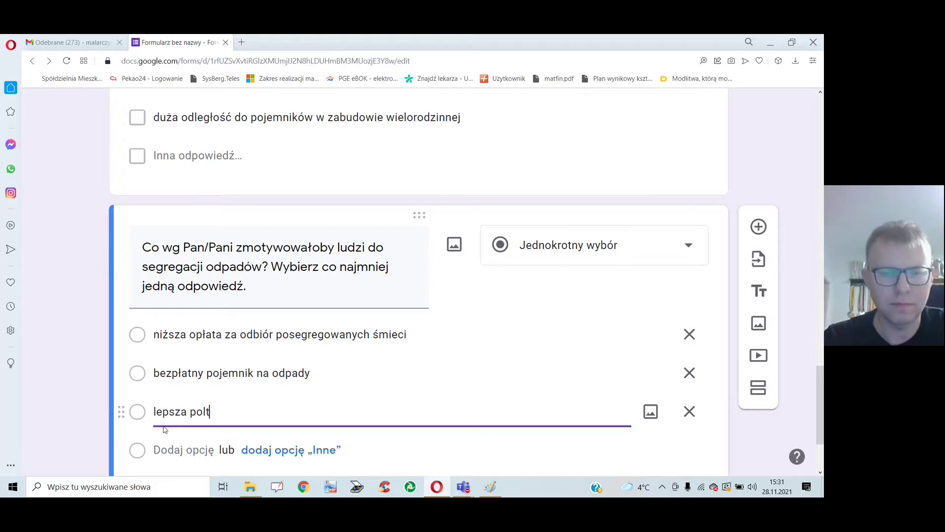
key("BackSpace")
type("ityka ")
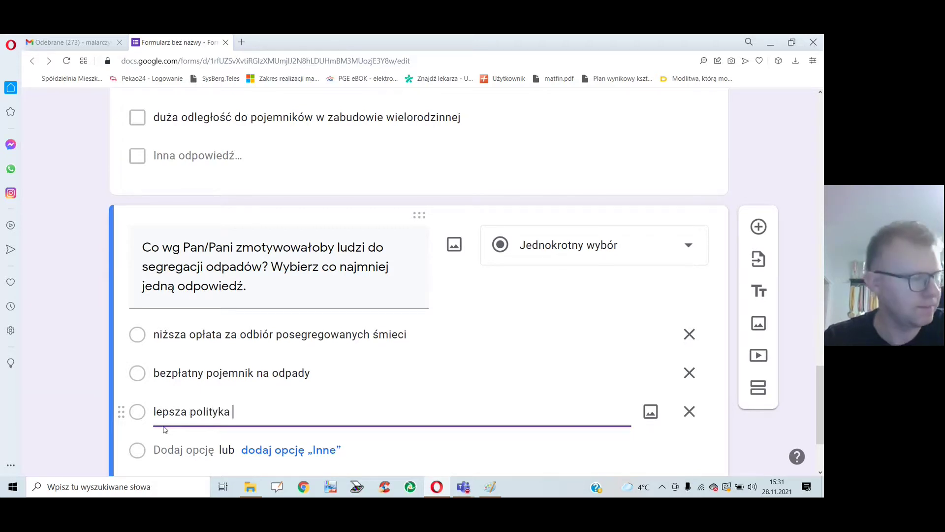
type("ekologiczna w środowisk")
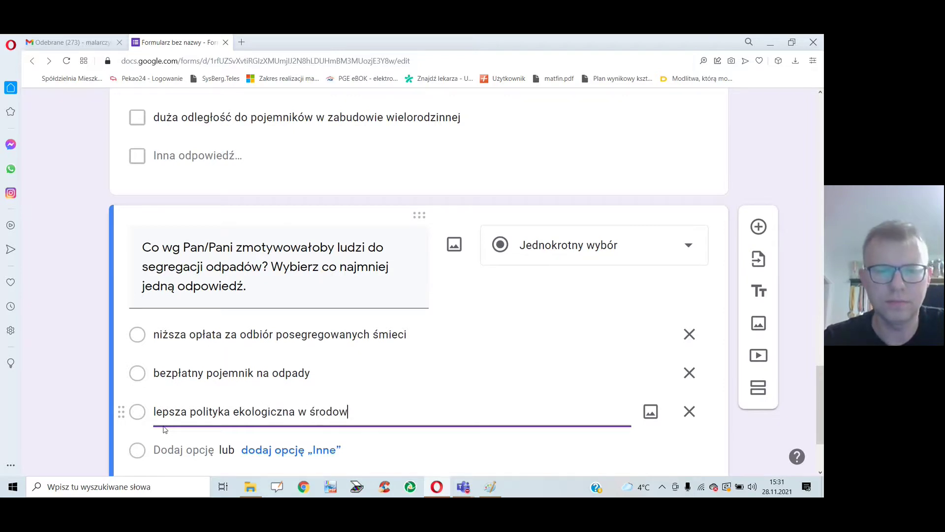
type("u ")
type("lokalnyc")
type("h")
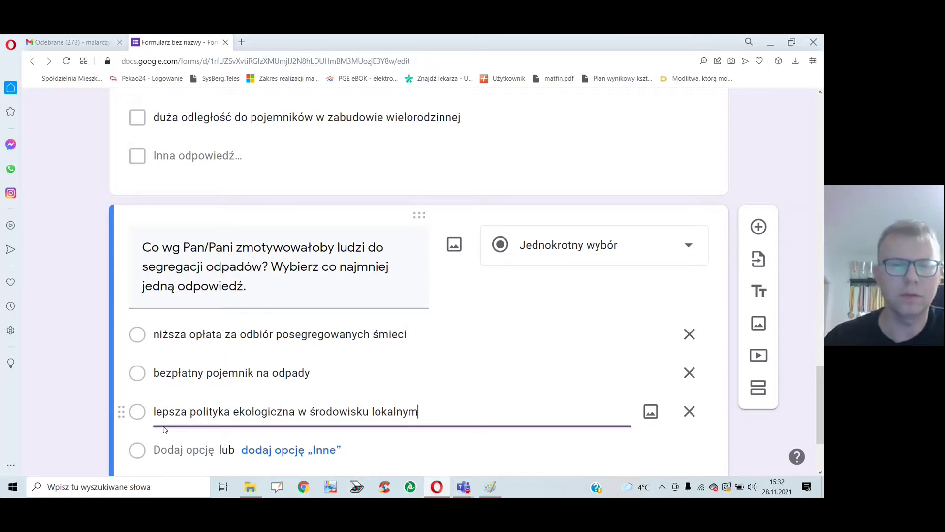
Add the answer 'bezpłatne dostarczenie odpadów do punktów położonych blisko miejsca zamieszkania.'
left_click(178, 453)
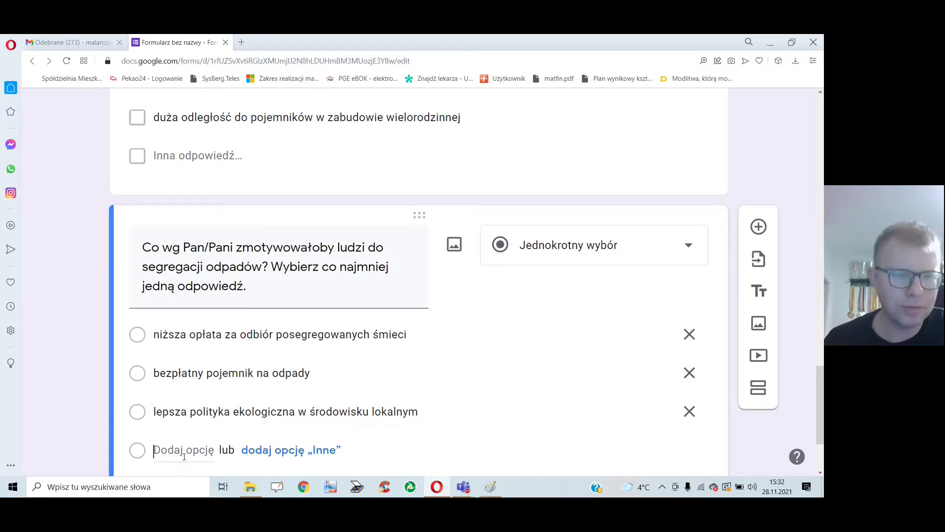
type("bezpłatne d")
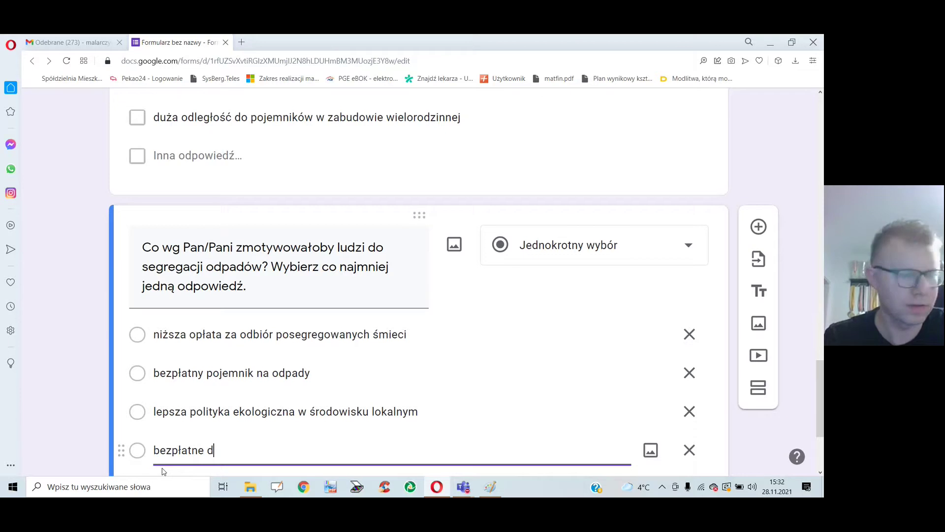
type("ostarczenie odpadów do punktó")
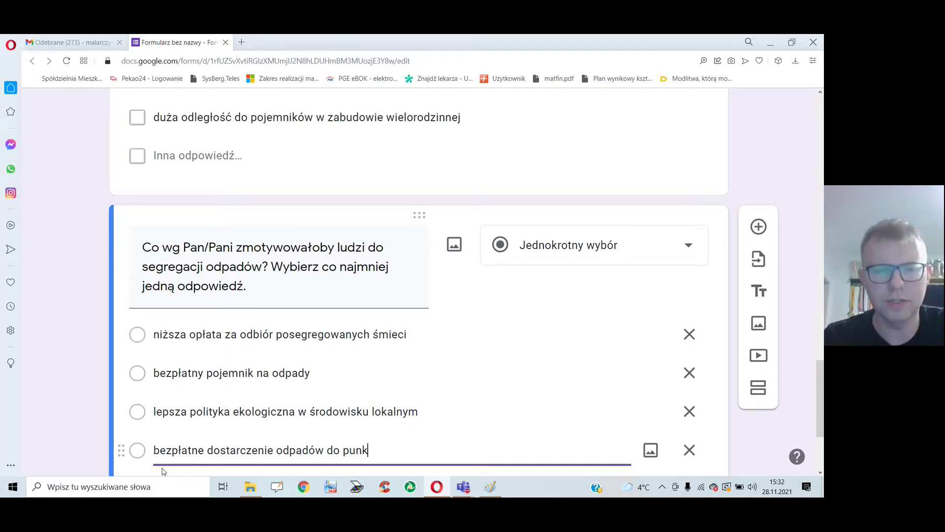
type("w poł")
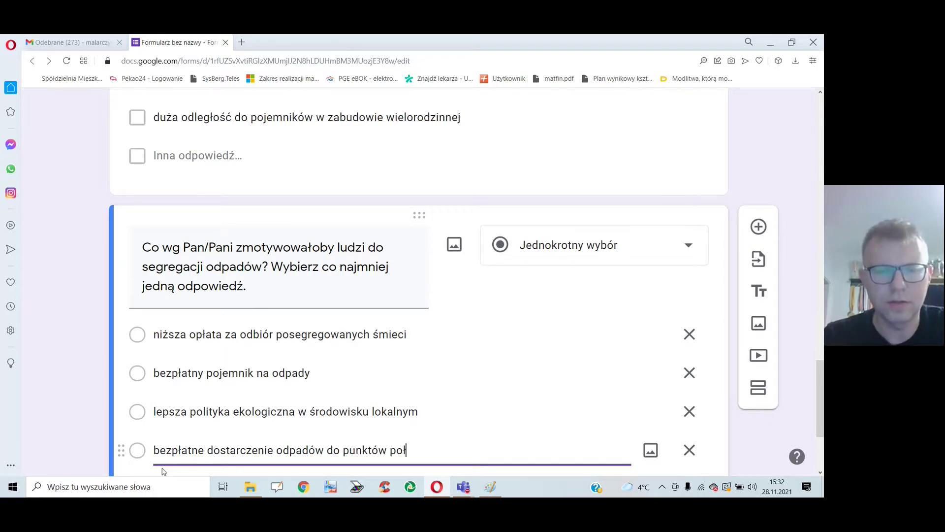
type("ożonych")
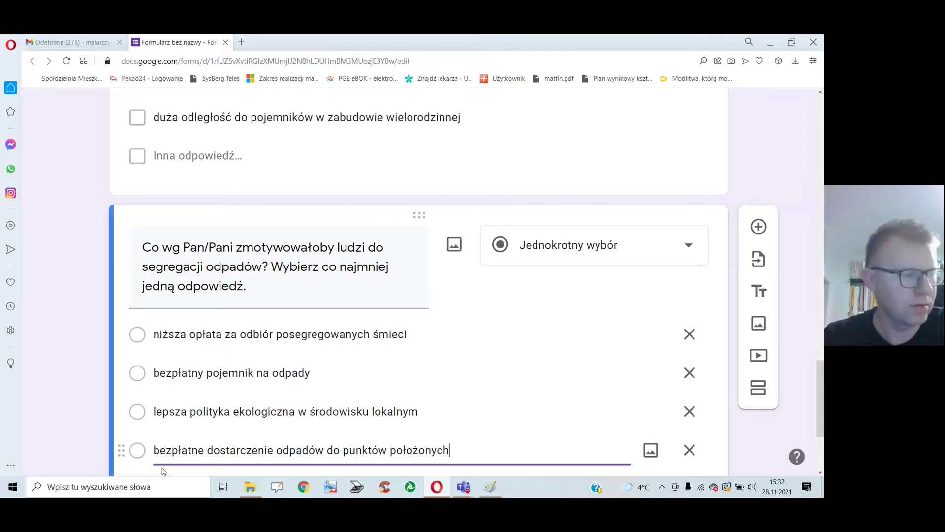
type(" lb")
type("isk")
key("BackSpace")
key("BackSpace")
key("BackSpace")
type("lisko miejsca ")
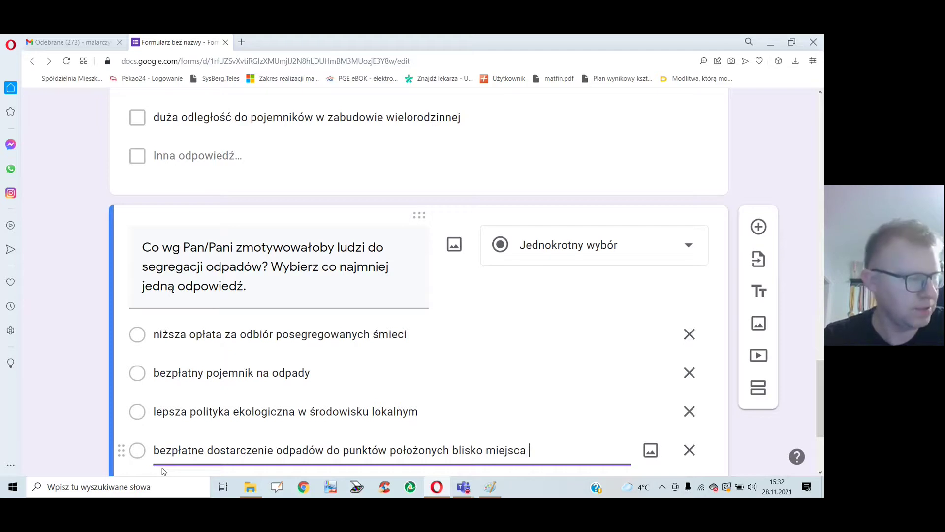
type("zamiw")
key("BackSpace")
type("eszkania.")
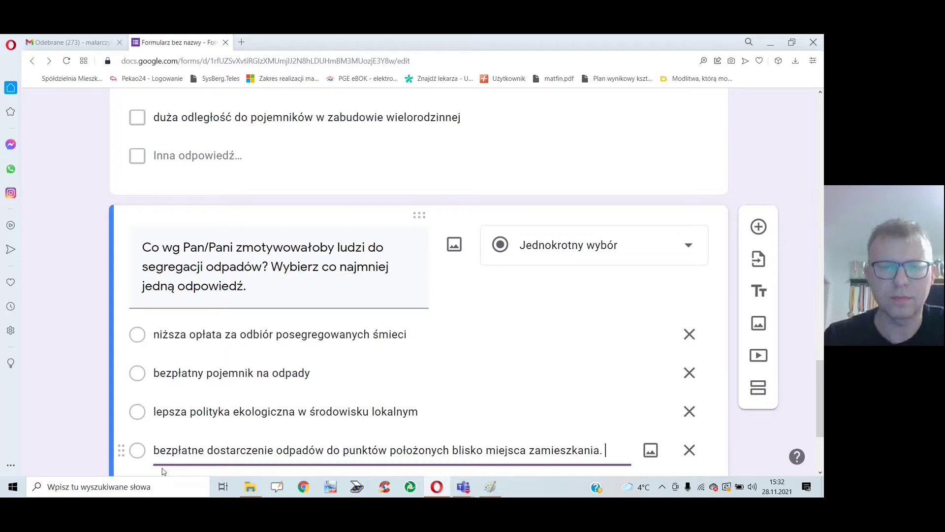
scroll(566, 222, "down", 1)
Switch the motivation question to multiple answers, add an Other answer, and make it required
left_click(576, 203)
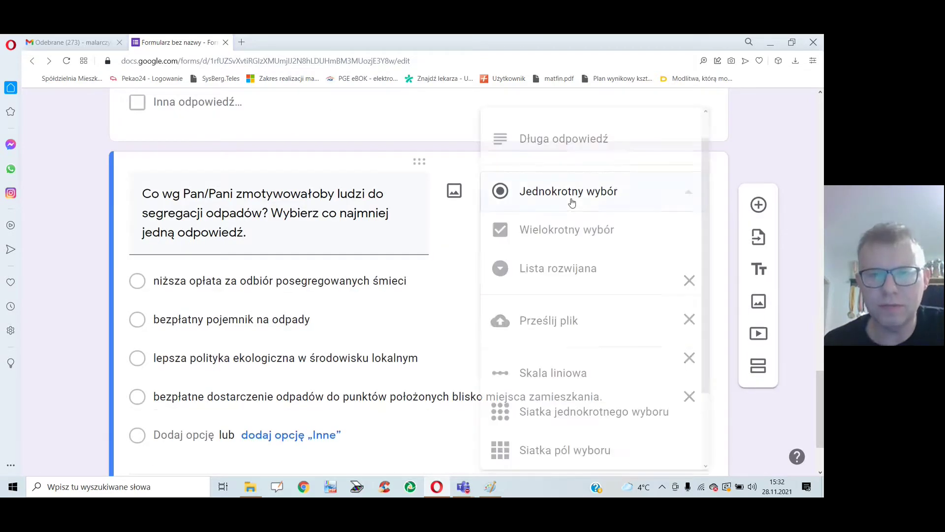
left_click(579, 241)
scroll(405, 342, "down", 2)
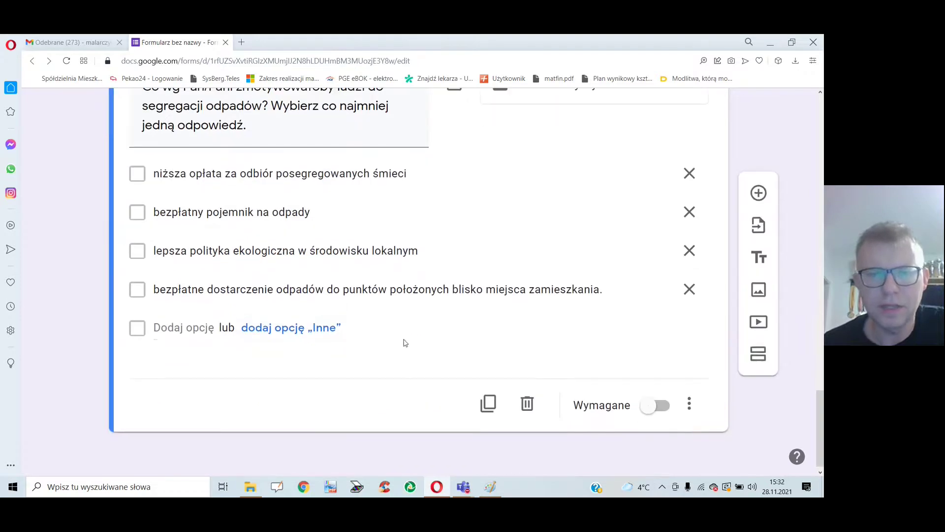
left_click(318, 328)
left_click(658, 444)
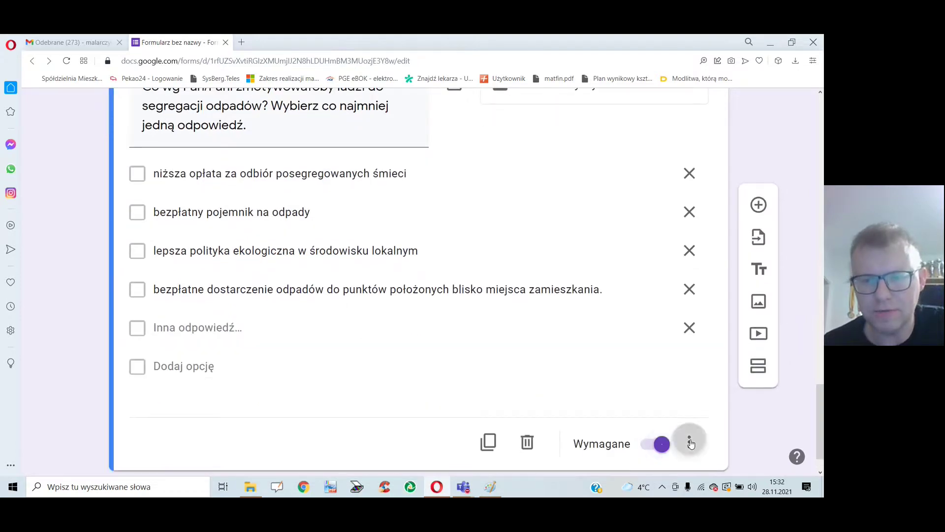
Require at least 1 choice with the error 'Wybierz co najmniej jedną odpowiedź.'
left_click(690, 440)
left_click(671, 388)
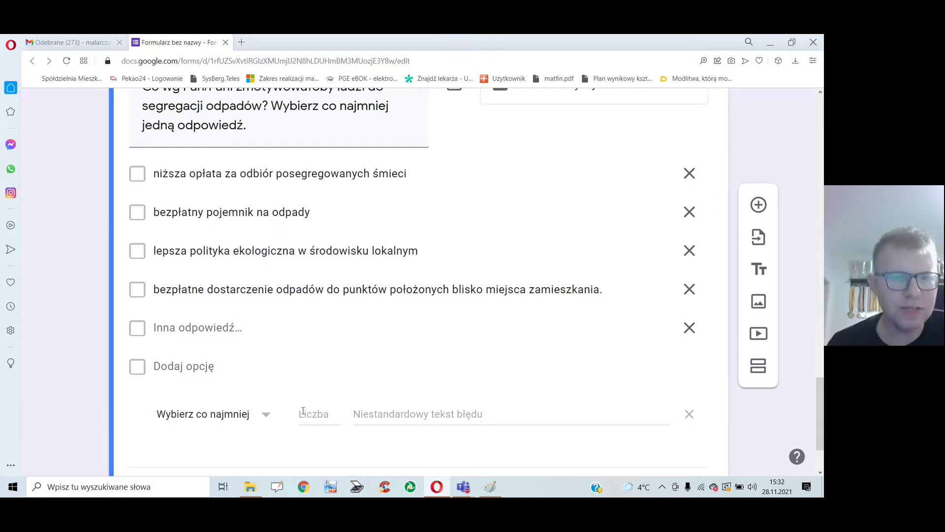
type("1")
key("Tab")
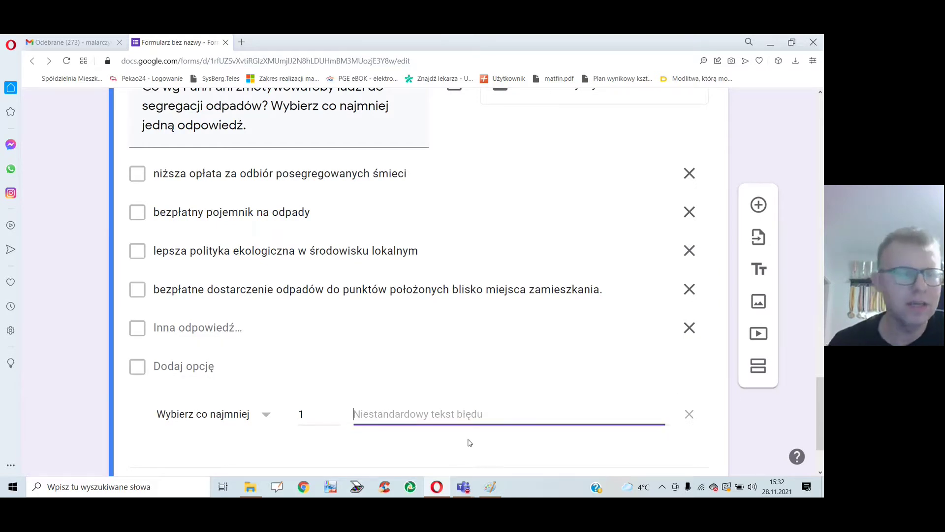
type("Wie")
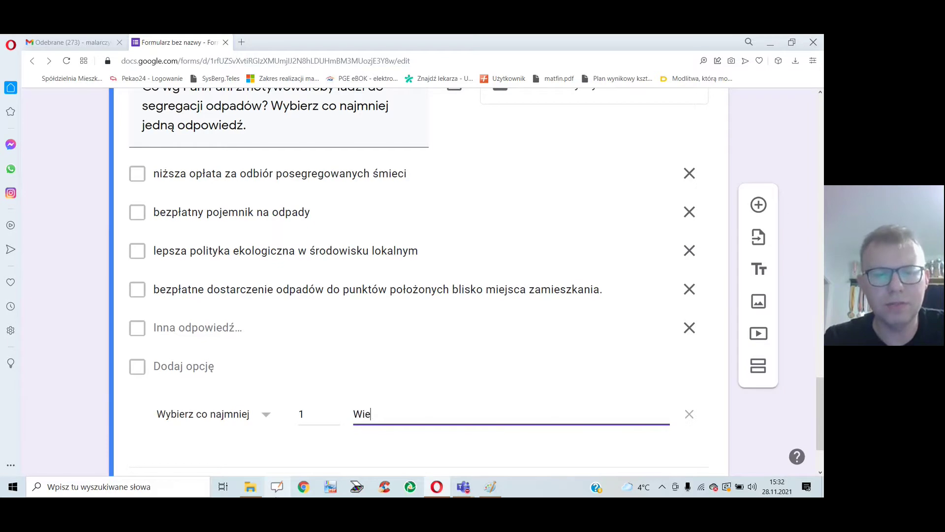
type("ybierz")
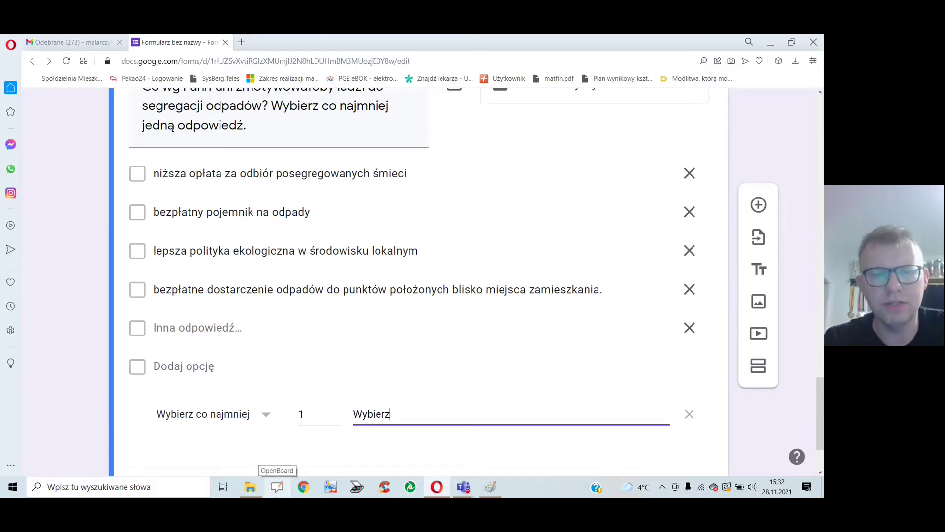
type(" co najmn")
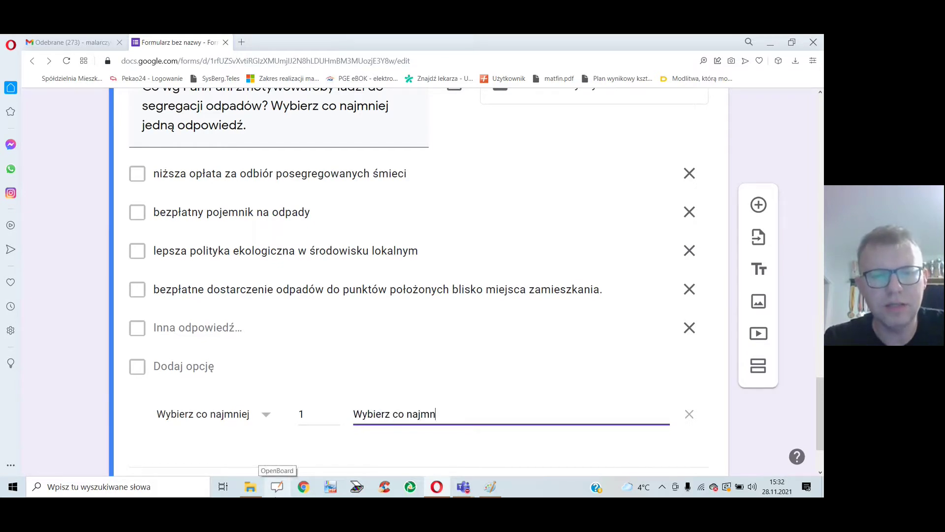
type("iej jedną odpowie")
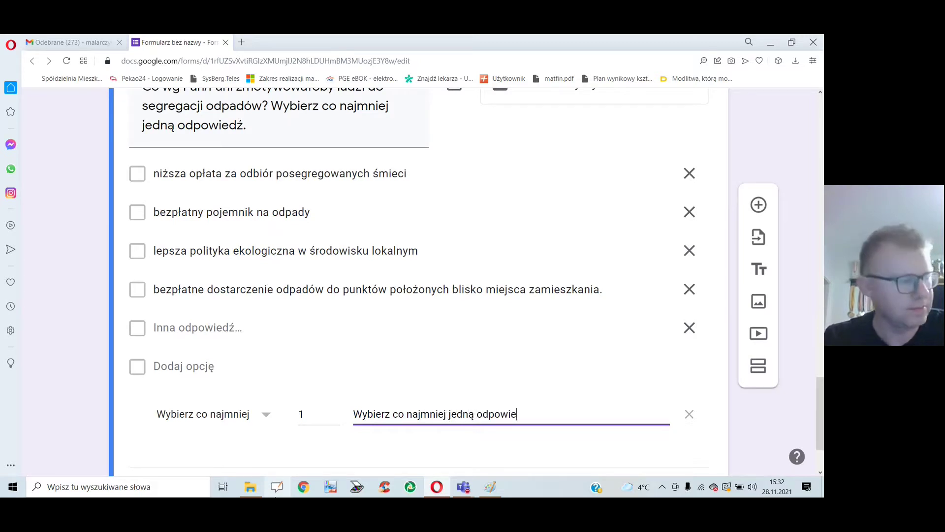
type("dź.")
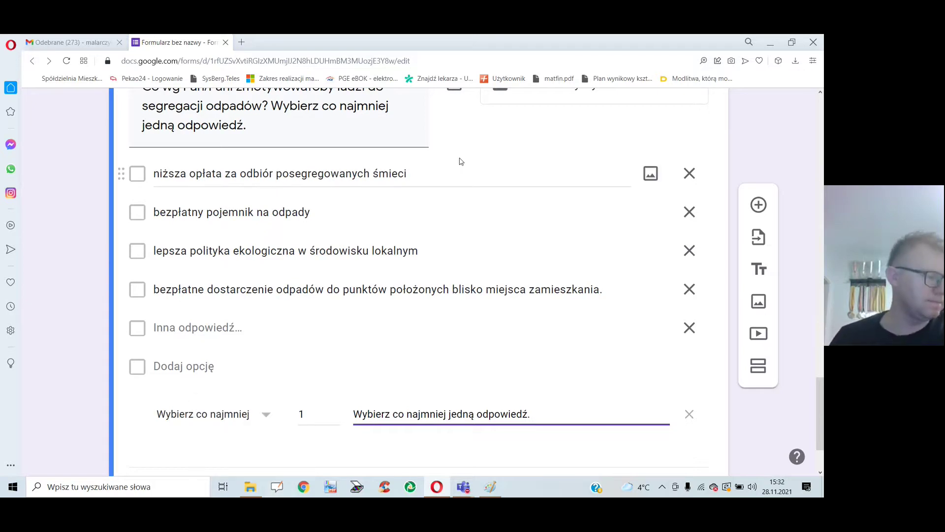
scroll(458, 158, "down", 2)
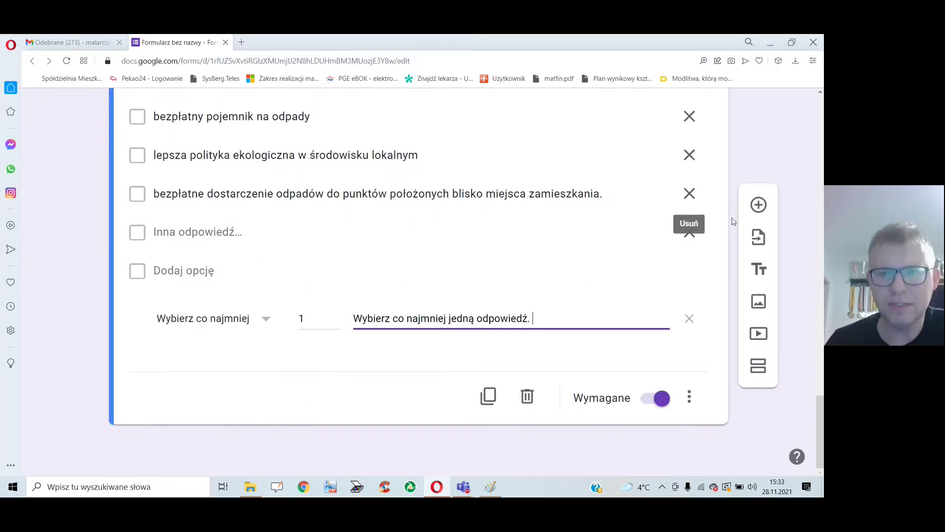
Add a new linear-scale question running from 1 to 10
left_click(759, 205)
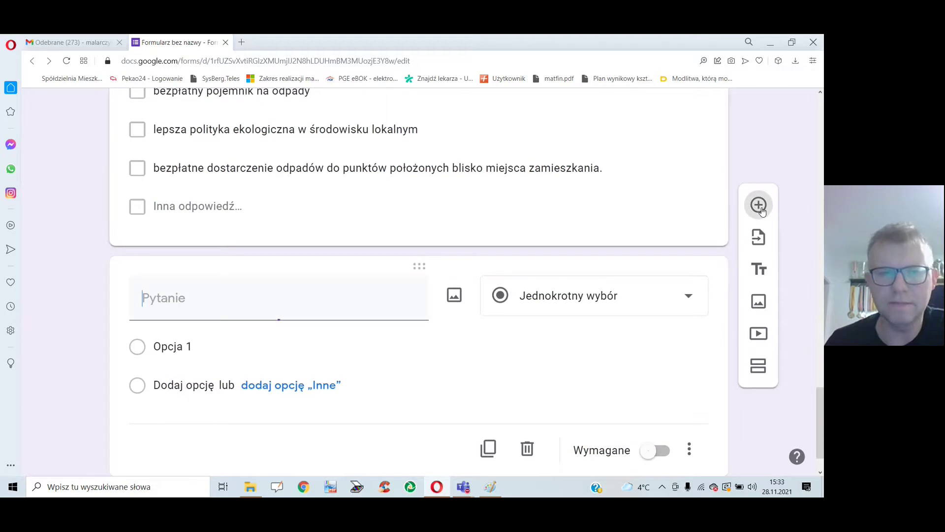
left_click(688, 297)
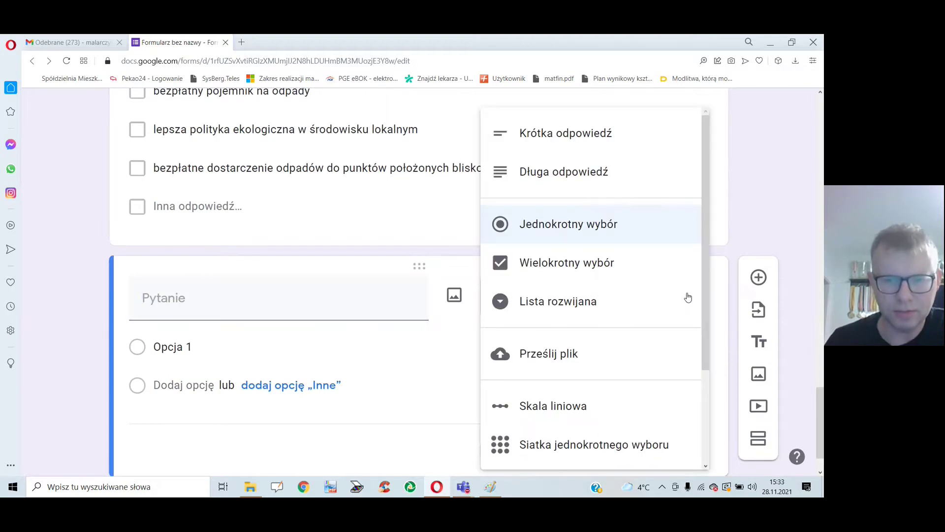
left_click(625, 411)
left_click(254, 365)
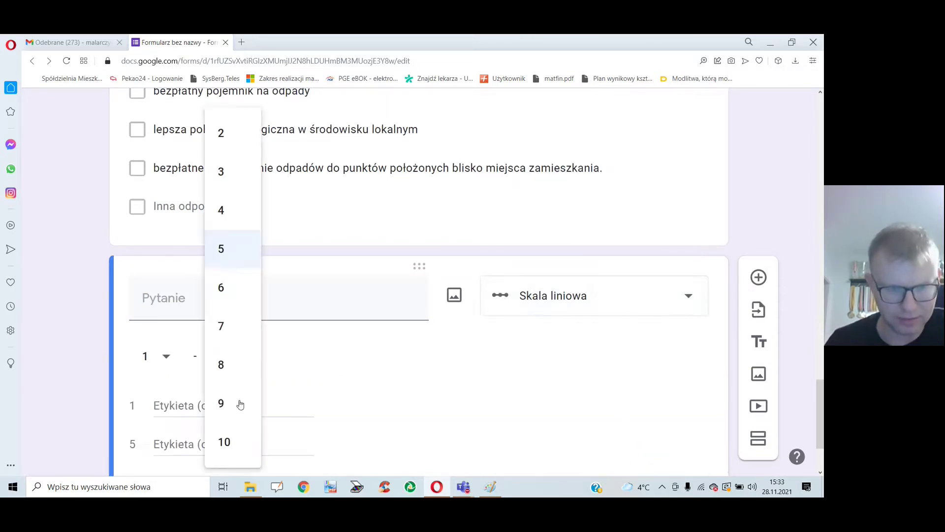
left_click(238, 440)
Title it 'Jak ocenia Pan/Pani swoją wiedzę dotyczącą segregacji odpadów w Polsce?'
left_click(196, 307)
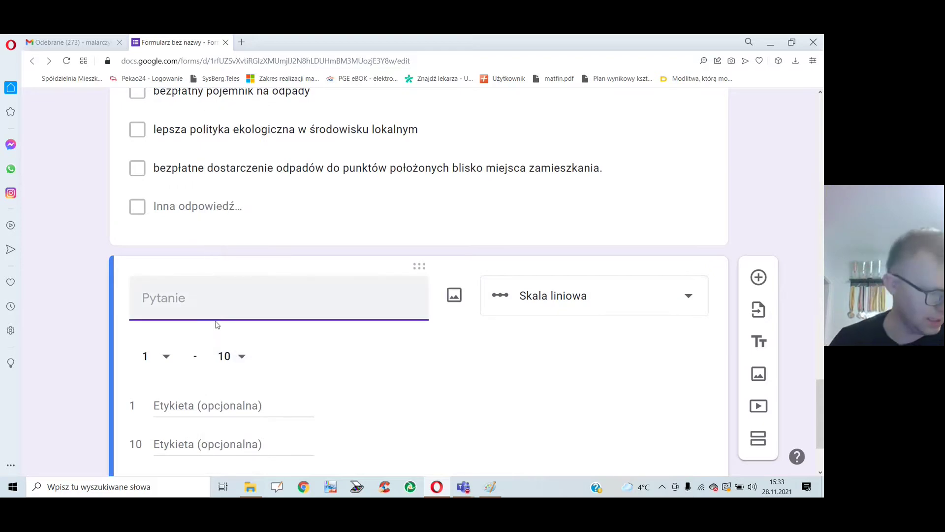
type("Jak ocenia ")
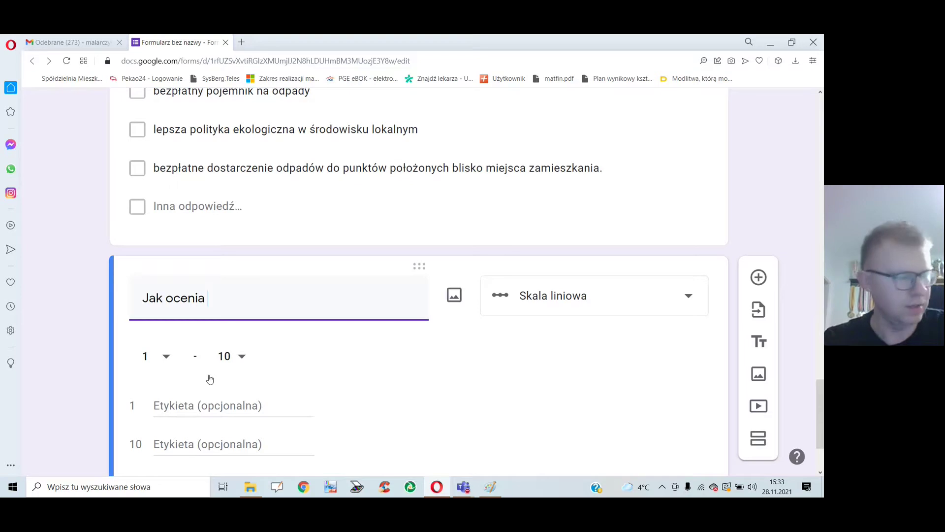
type("Pan/PAni")
key("BackSpace")
key("BackSpace")
type("ani swoją wiedzę d")
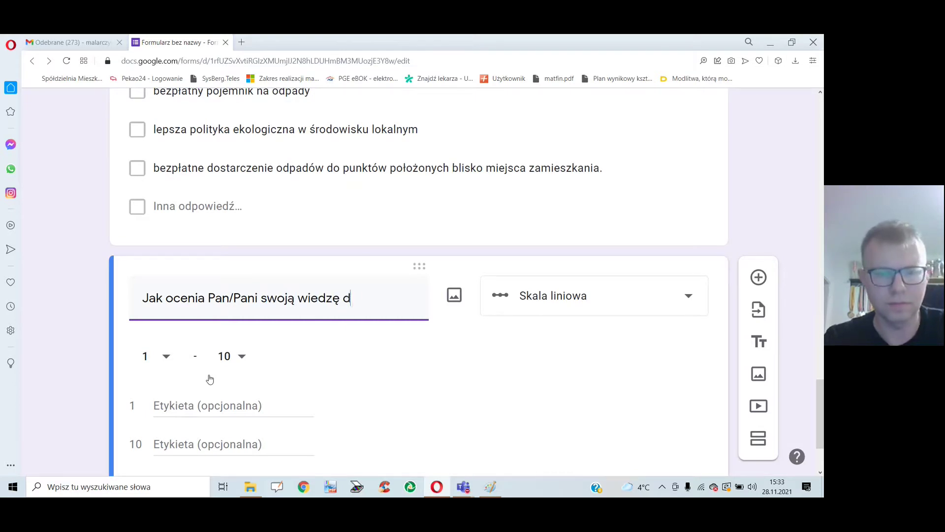
key("BackSpace")
key("BackSpace")
key("BackSpace")
type("tyczącą segregacji odpadów w ")
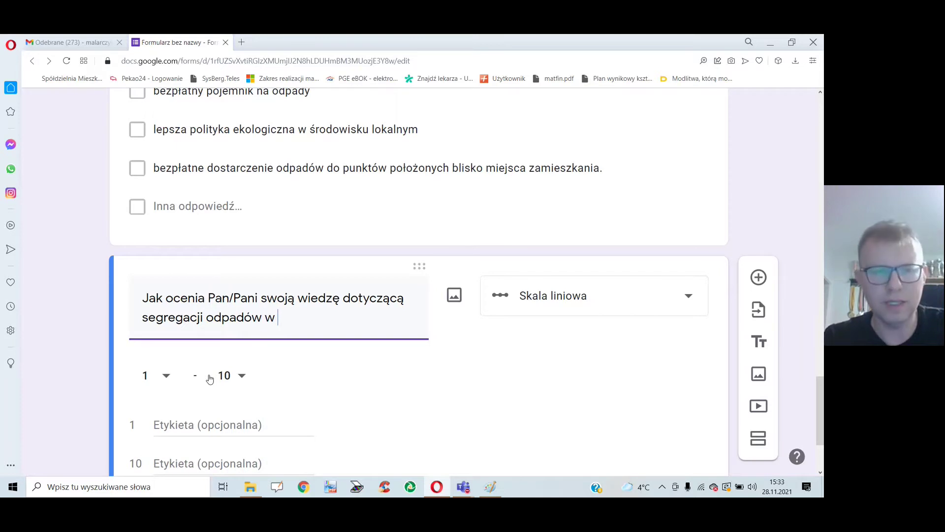
type("Polsce?")
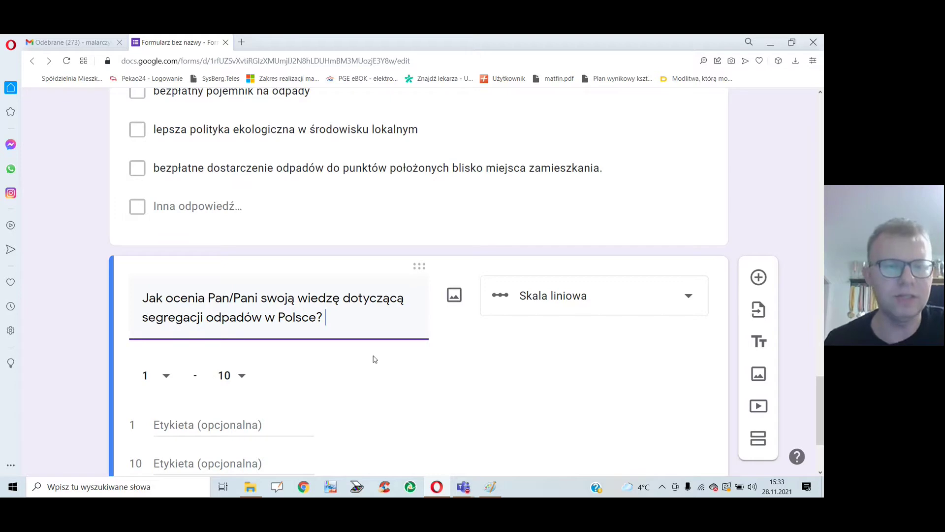
Label the scale ends 'bardzo nisko' for 1 and 'bardzo wysoko' for 10
left_click(260, 430)
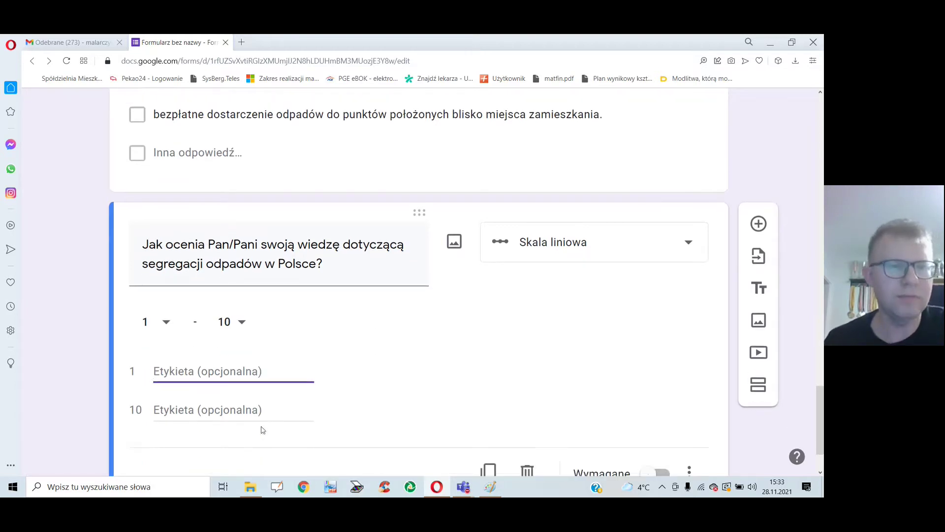
type("ba")
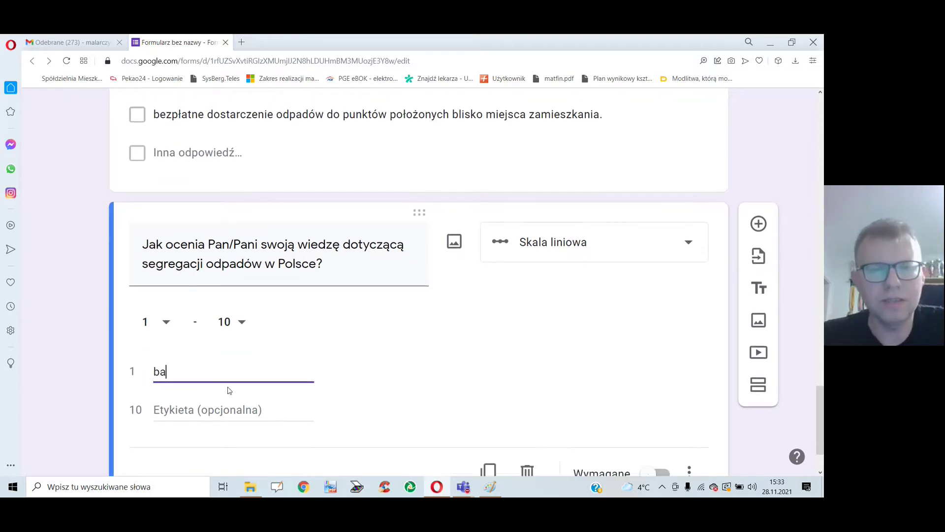
type("rdzo nisko")
key("Tab")
type("baer")
key("BackSpace")
key("BackSpace")
type("dzo wysoko")
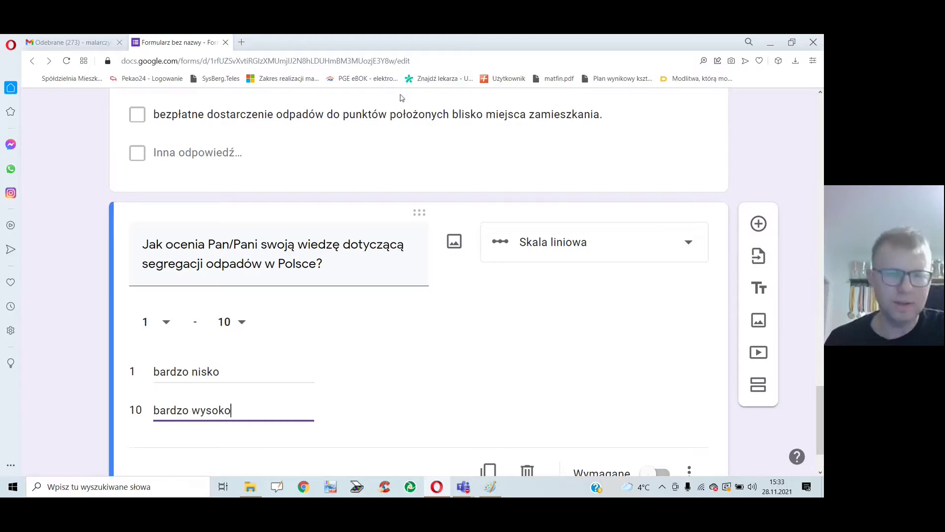
scroll(402, 98, "down", 2)
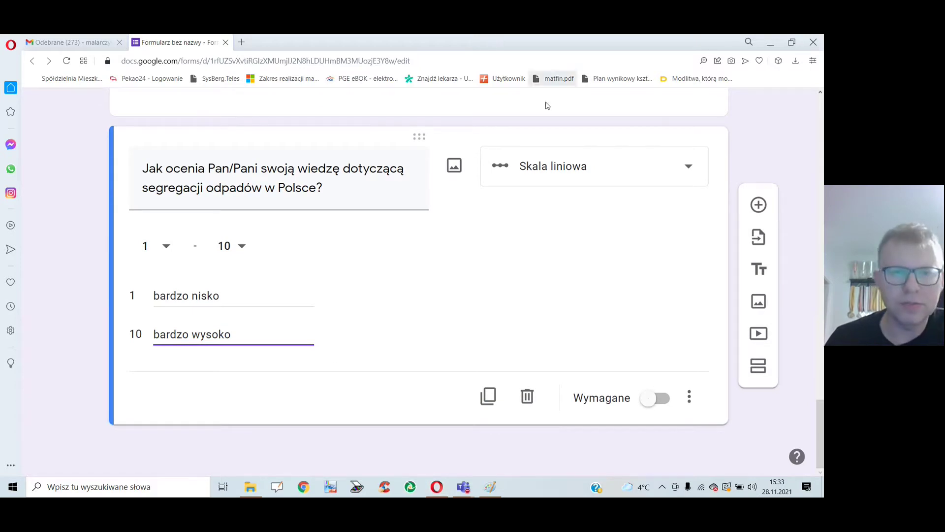
Make the 1–10 rating question required
left_click(666, 403)
scroll(647, 365, "up", 2)
scroll(642, 342, "up", 3)
left_click(641, 342)
scroll(650, 345, "down", 1)
Rename the untitled form 'Formularz bez nazwy' to 'SEGREGACJA ODPADÓW'
scroll(640, 353, "up", 3)
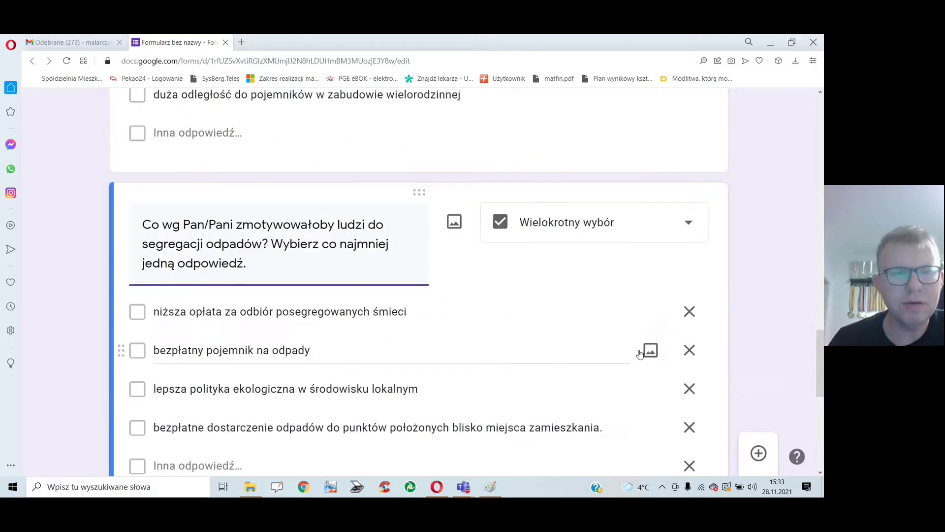
scroll(640, 353, "up", 5)
scroll(696, 338, "up", 5)
scroll(739, 325, "up", 5)
scroll(804, 306, "up", 3)
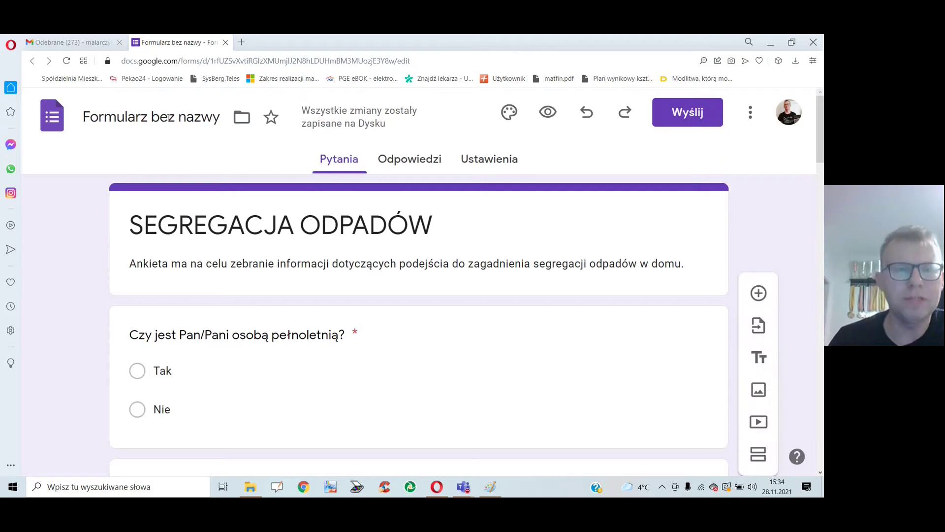
scroll(205, 305, "down", 1)
scroll(265, 362, "down", 1)
scroll(275, 363, "up", 3)
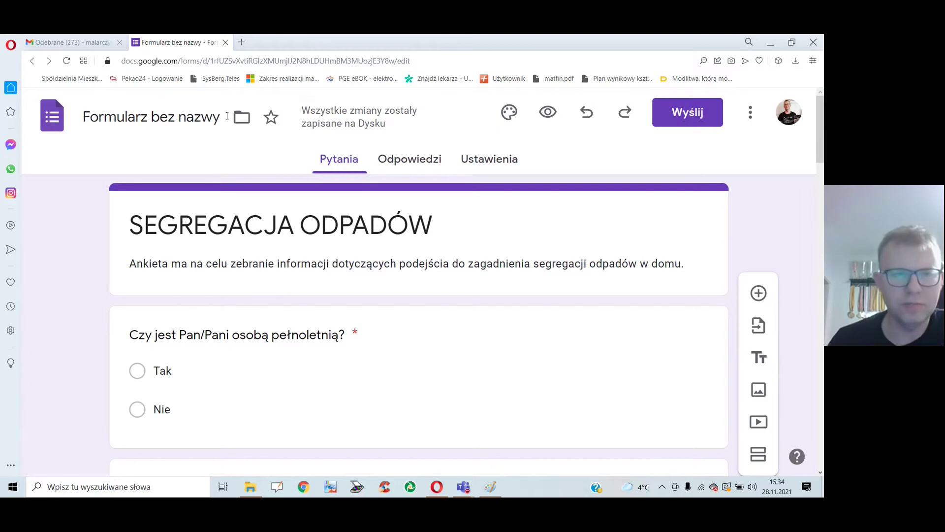
left_click(202, 122)
left_click(206, 154)
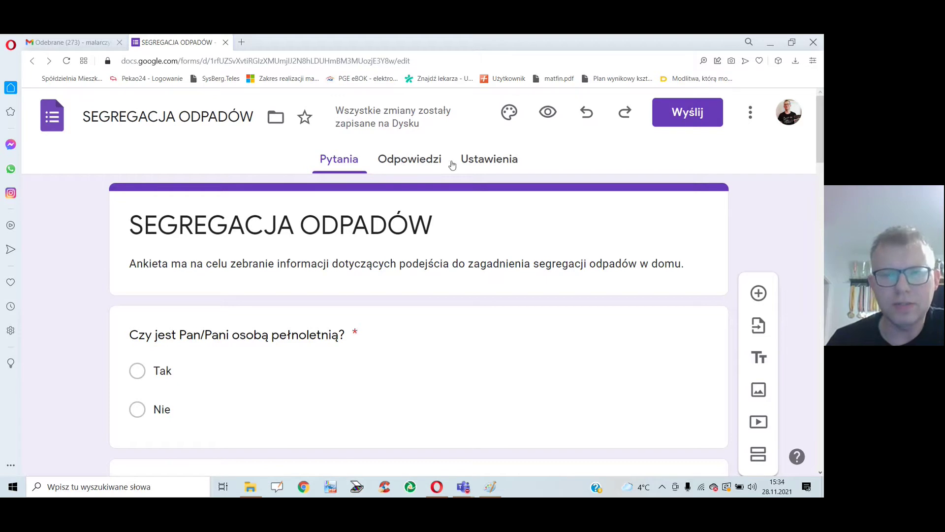
Look over the Odpowiedzi tab and its extra response options
left_click(412, 161)
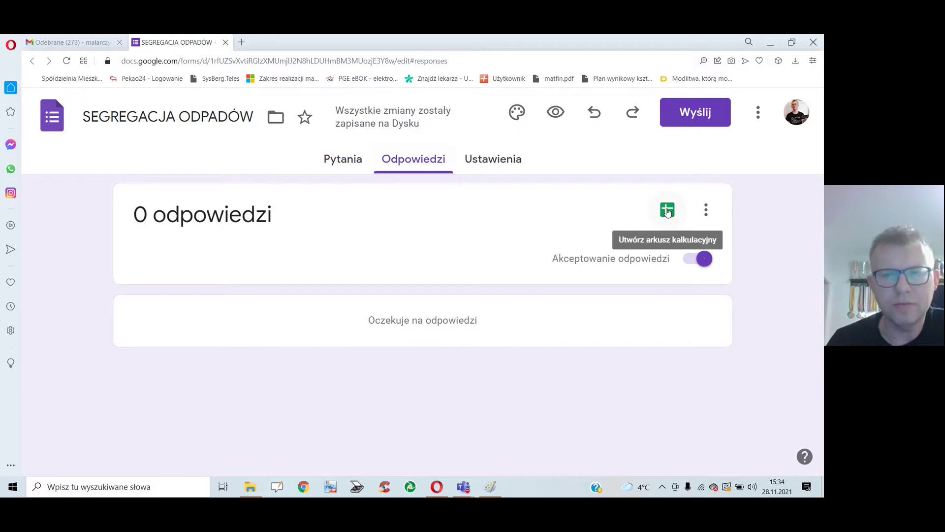
left_click(706, 210)
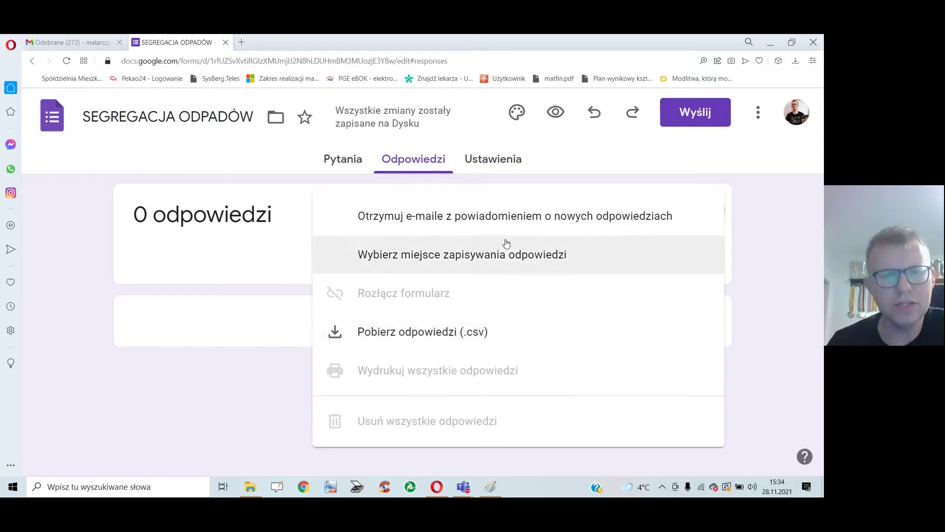
left_click(480, 171)
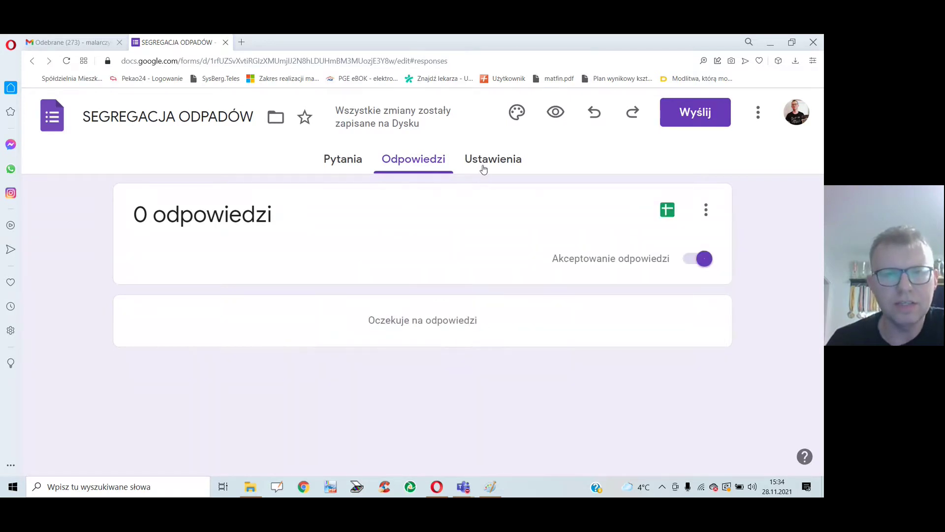
Go to the Ustawienia page and browse the form settings
left_click(483, 170)
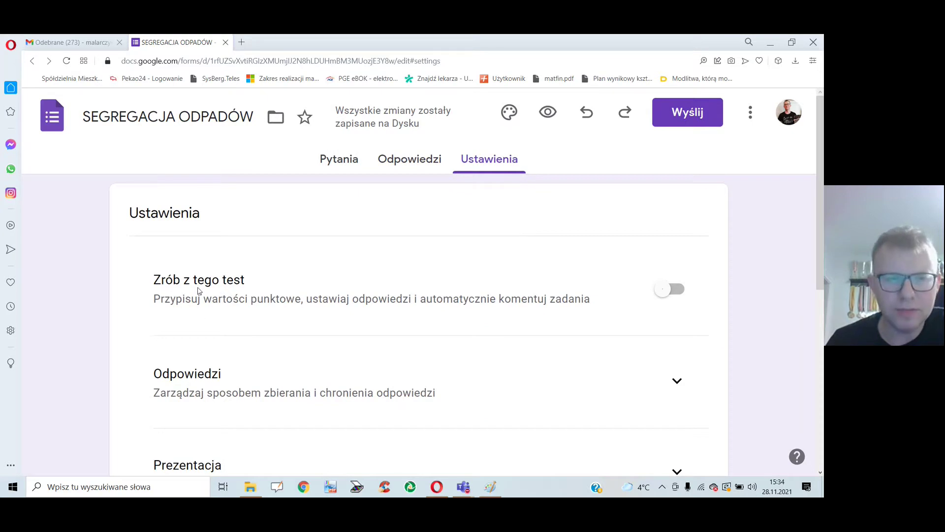
scroll(477, 295, "down", 1)
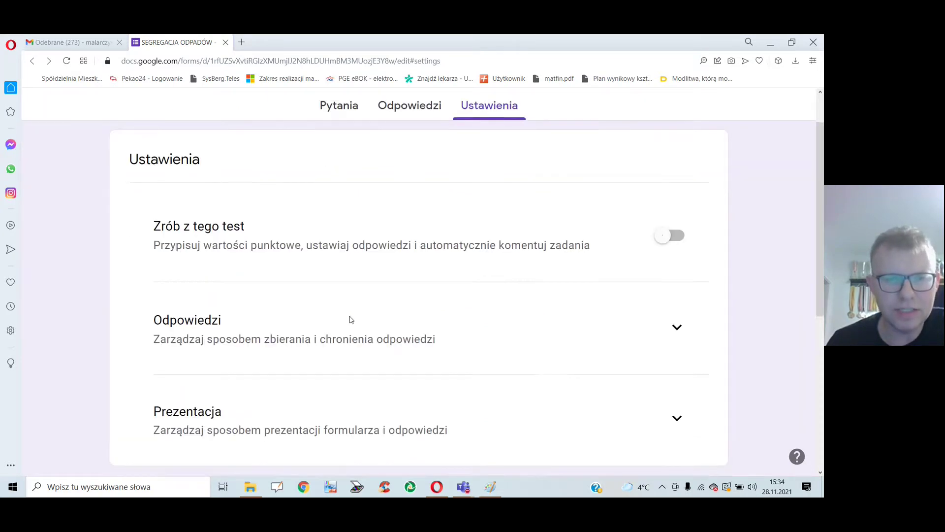
scroll(350, 318, "down", 2)
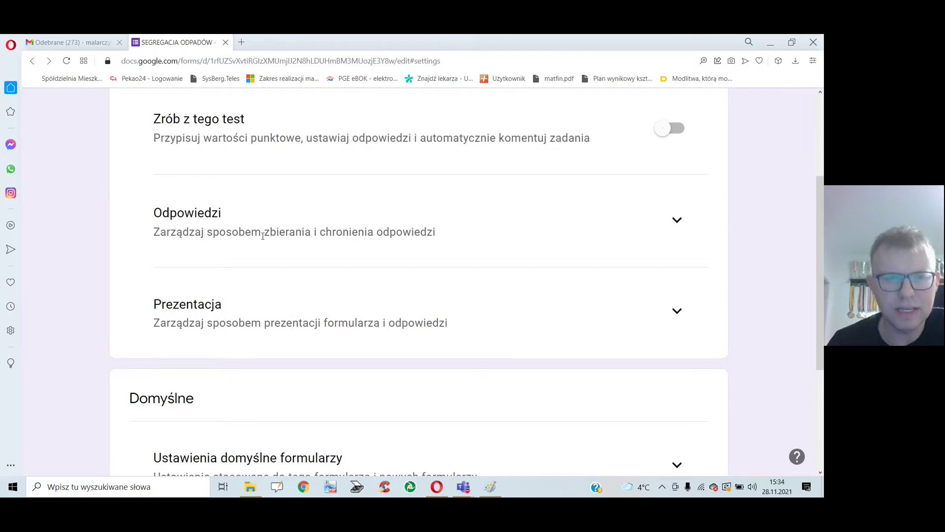
scroll(250, 310, "down", 1)
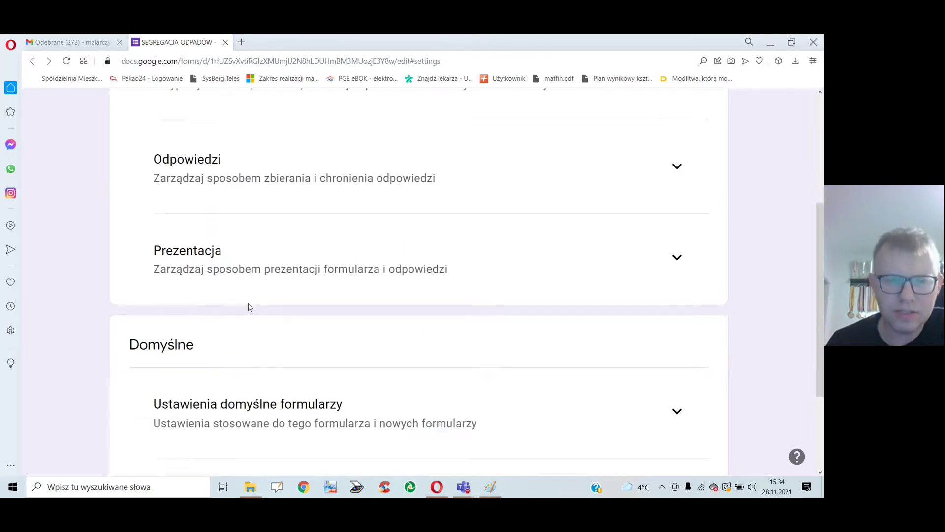
scroll(249, 303, "down", 3)
scroll(377, 331, "up", 2)
scroll(392, 321, "up", 4)
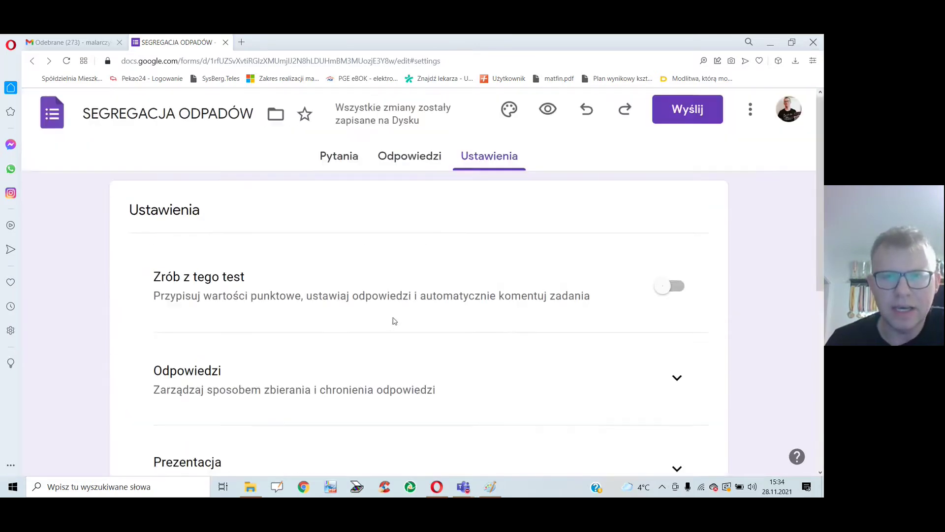
Copy the form's share link and start pasting it into a new browser tab
left_click(678, 115)
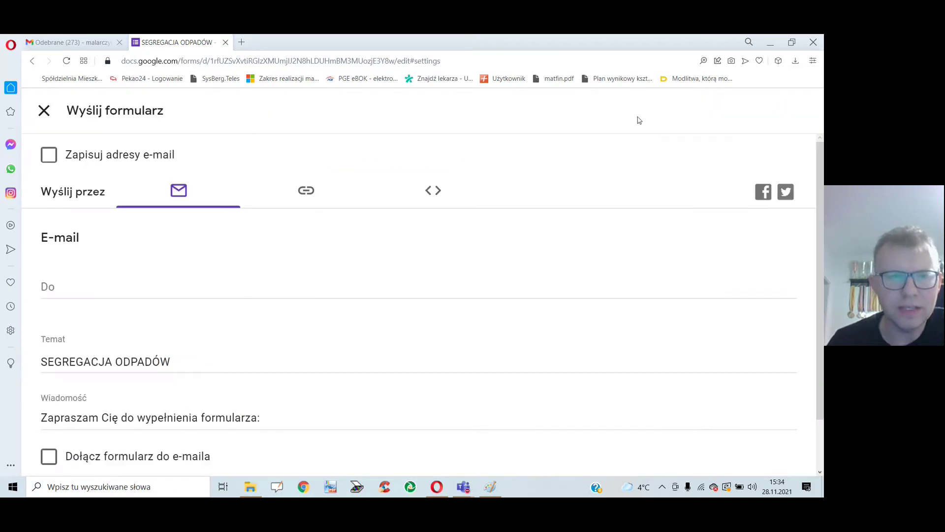
left_click(305, 191)
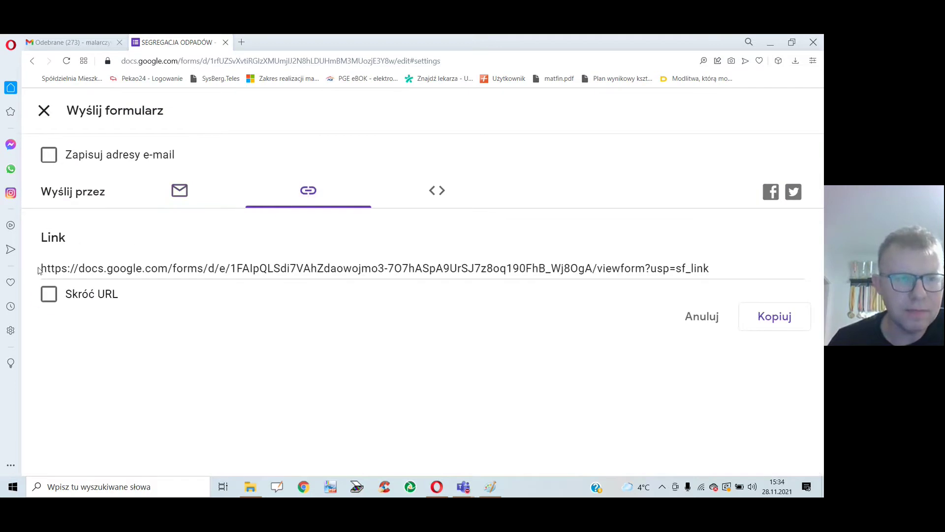
left_click(389, 266)
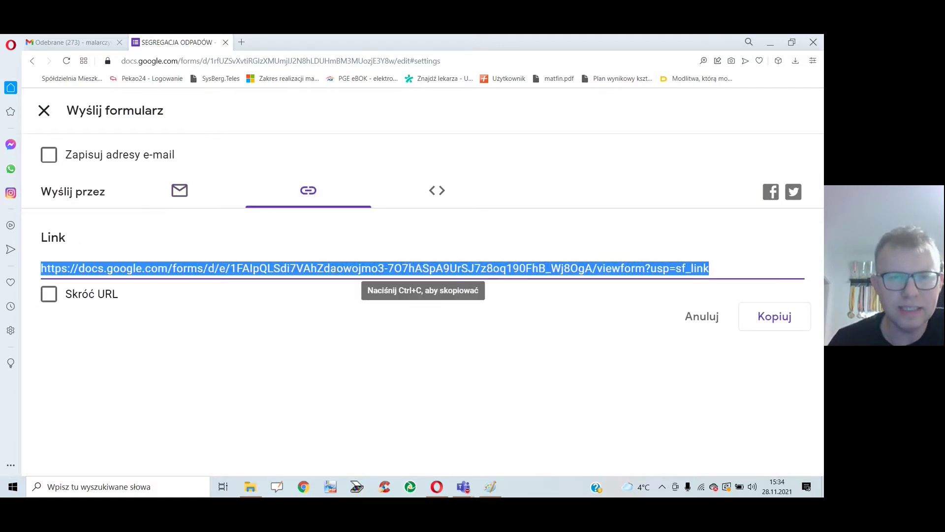
right_click(336, 271)
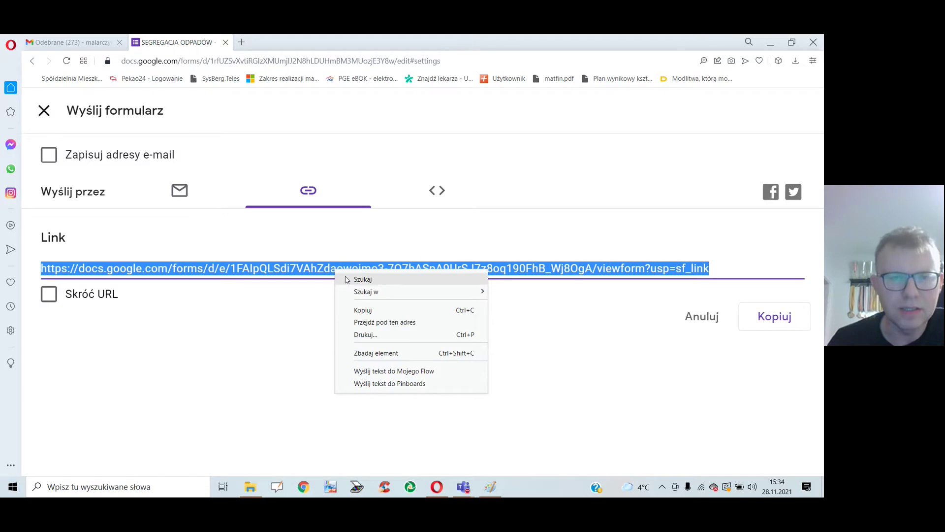
left_click(362, 310)
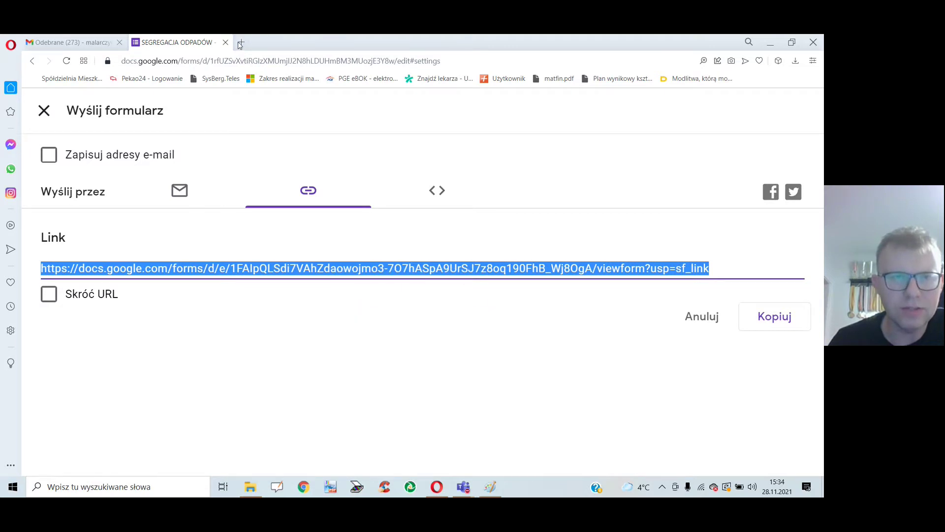
left_click(240, 45)
right_click(223, 59)
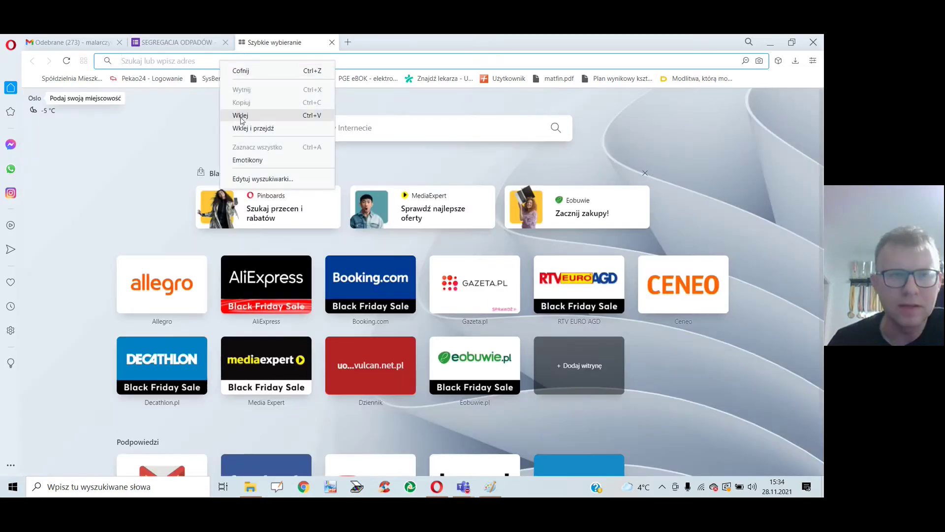
Load the SEGREGACJA ODPADÓW survey from its pasted share link and look through it
left_click(240, 117)
key("Return")
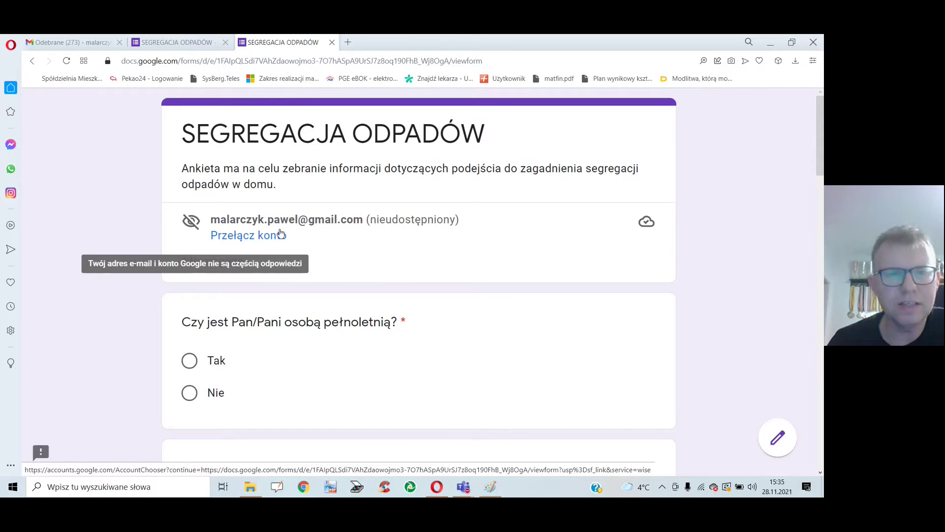
scroll(231, 226, "down", 5)
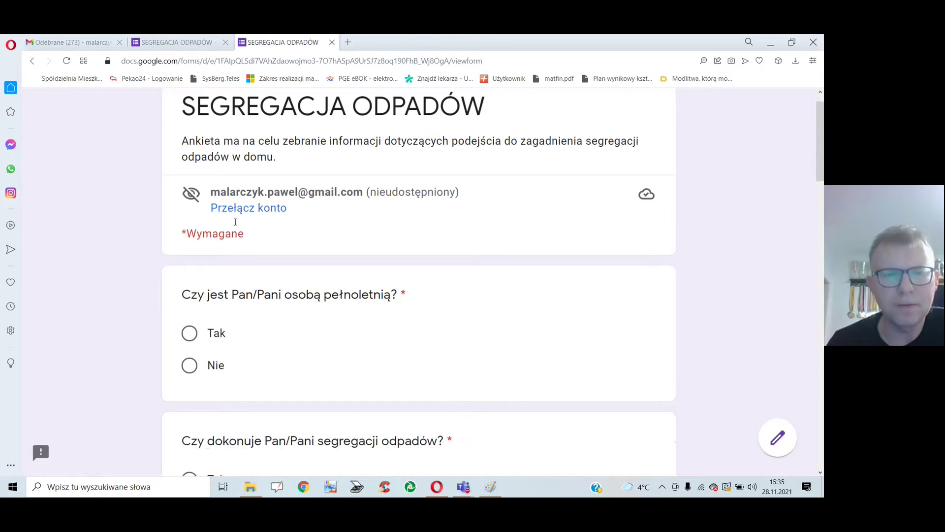
scroll(234, 226, "down", 1)
scroll(234, 228, "down", 5)
scroll(234, 229, "down", 3)
scroll(235, 230, "down", 3)
scroll(235, 230, "down", 7)
scroll(236, 234, "down", 5)
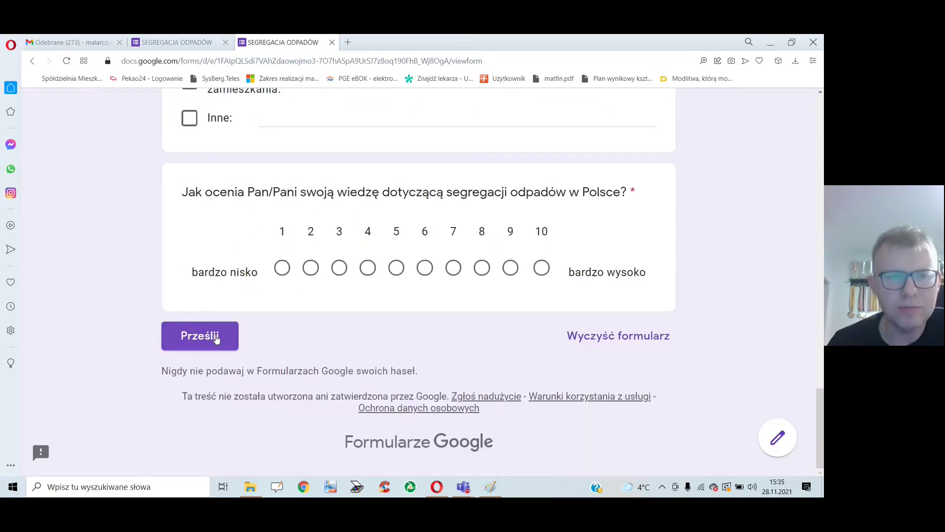
scroll(217, 337, "up", 5)
scroll(217, 337, "up", 5)
scroll(217, 338, "up", 6)
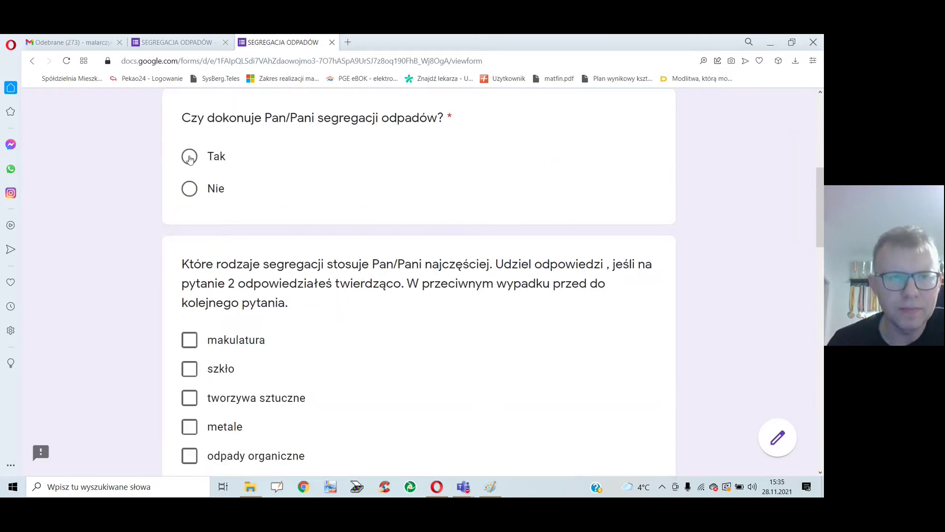
In the form editor, close the Wyślij formularz dialog and sign out of the Google account (Wyloguj)
left_click(173, 43)
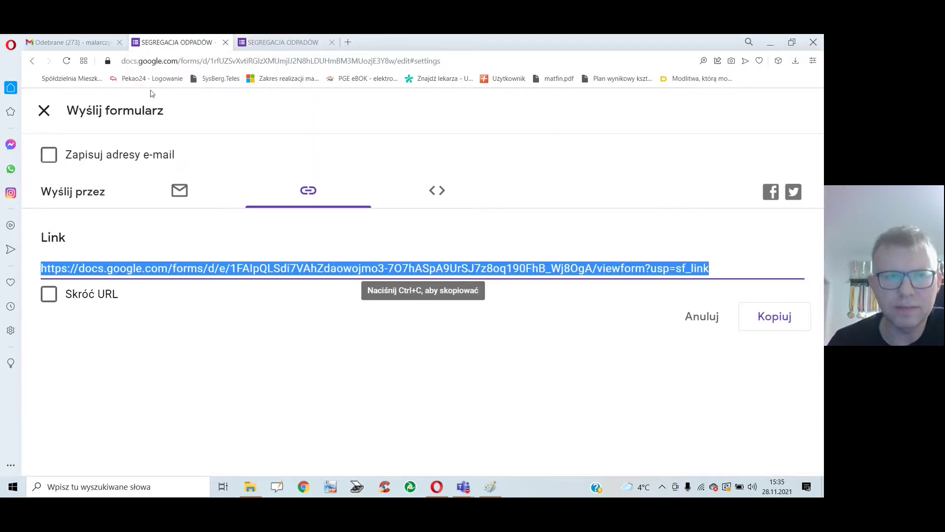
left_click(44, 111)
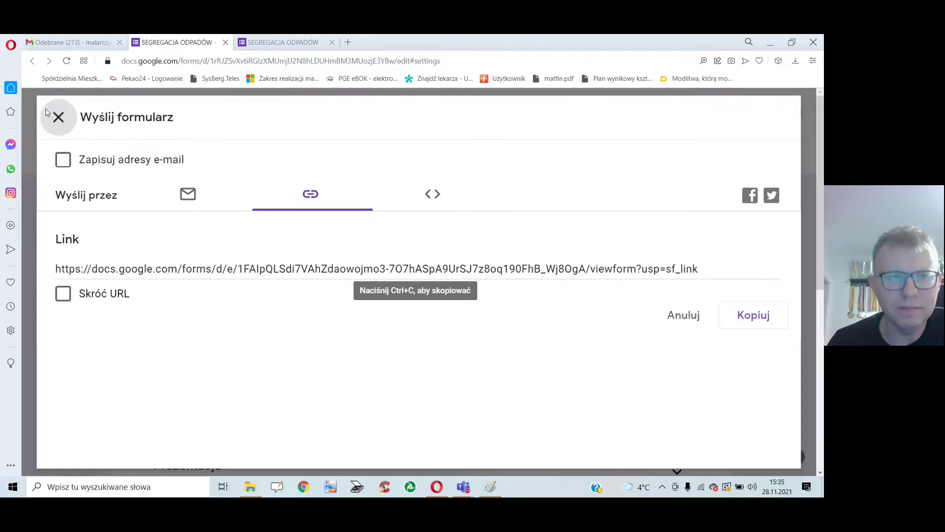
left_click(789, 112)
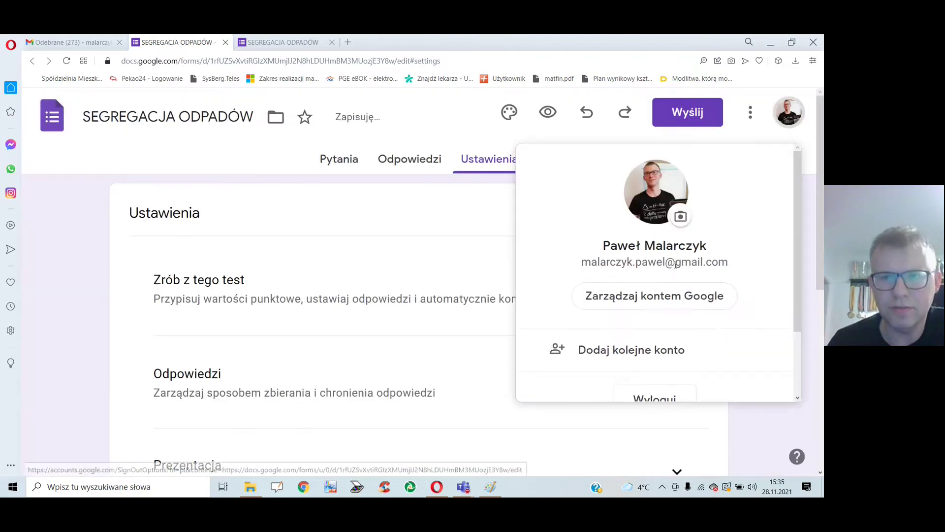
scroll(650, 296, "down", 2)
left_click(645, 303)
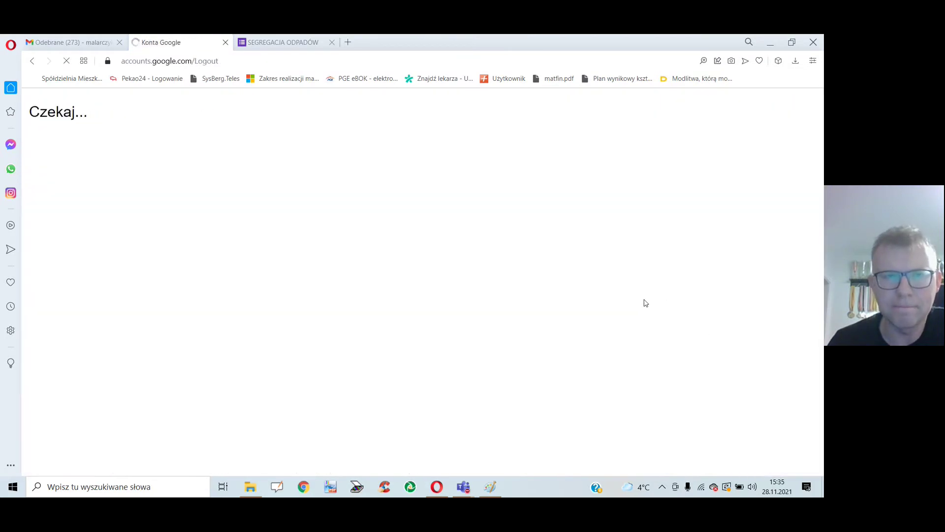
Reopen the survey from its share link in the other tab as a signed-out respondent
left_click(288, 42)
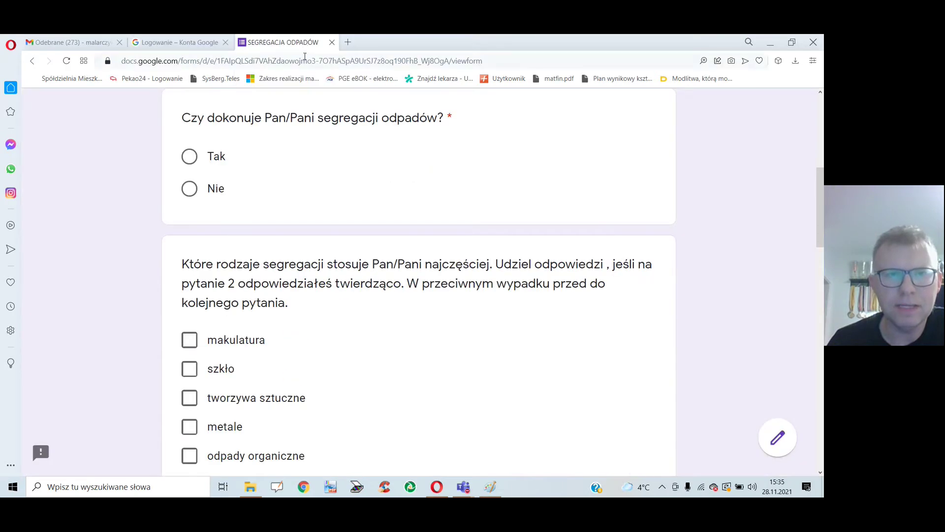
left_click(301, 61)
right_click(301, 61)
left_click(319, 116)
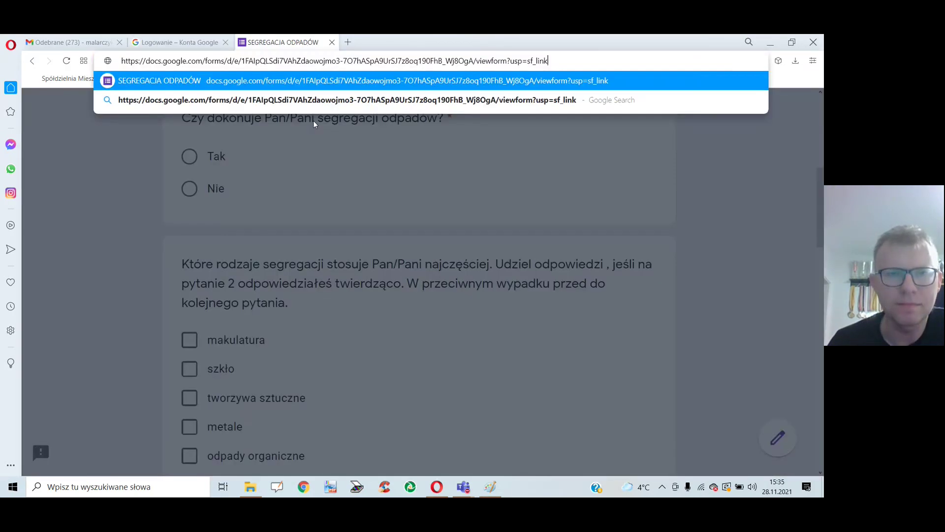
key("Return")
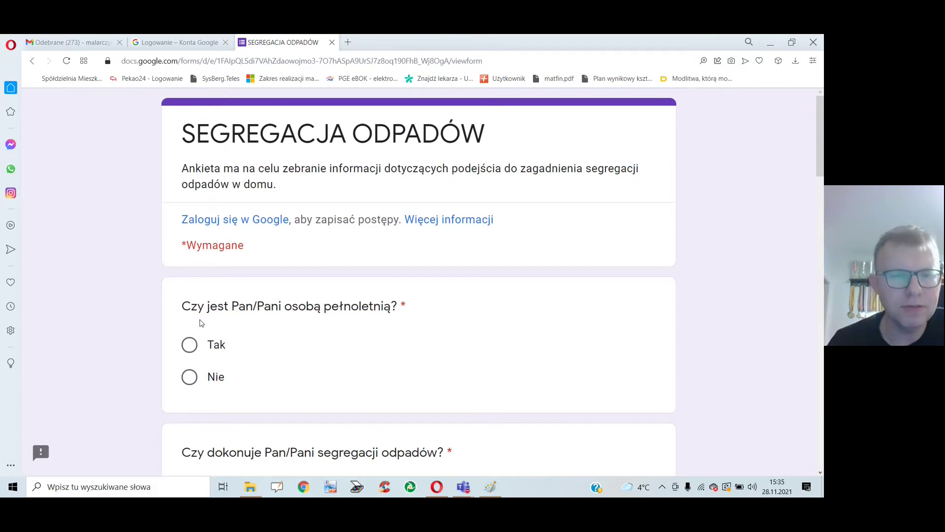
Answer Tak to the adult question and tick makulatura, szkło and tworzywa sztuczne
scroll(201, 322, "down", 1)
left_click(190, 291)
scroll(191, 288, "down", 3)
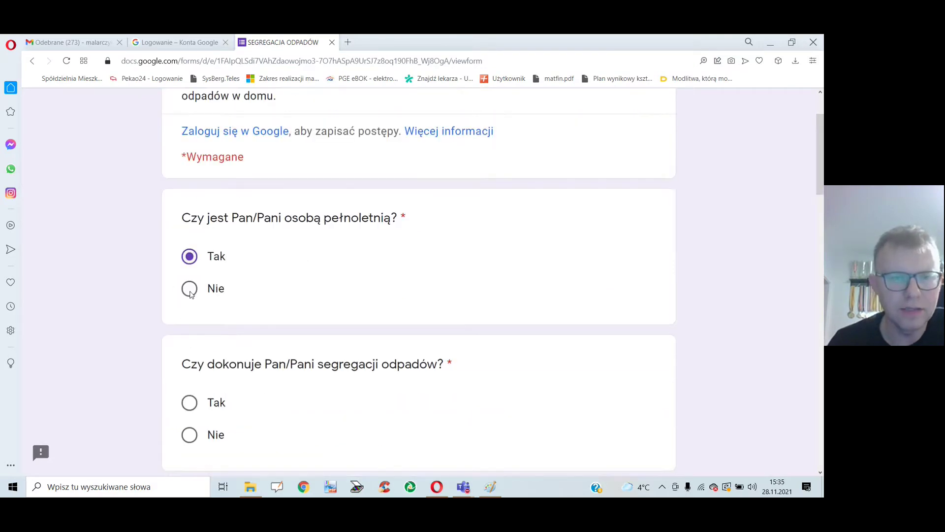
scroll(190, 283, "down", 4)
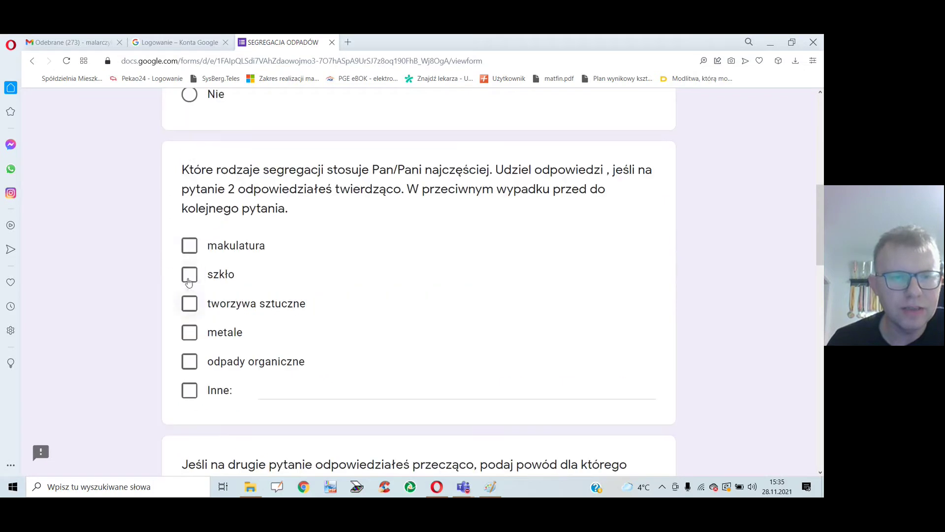
left_click(190, 252)
left_click(189, 274)
left_click(189, 303)
scroll(192, 311, "down", 1)
scroll(196, 330, "down", 3)
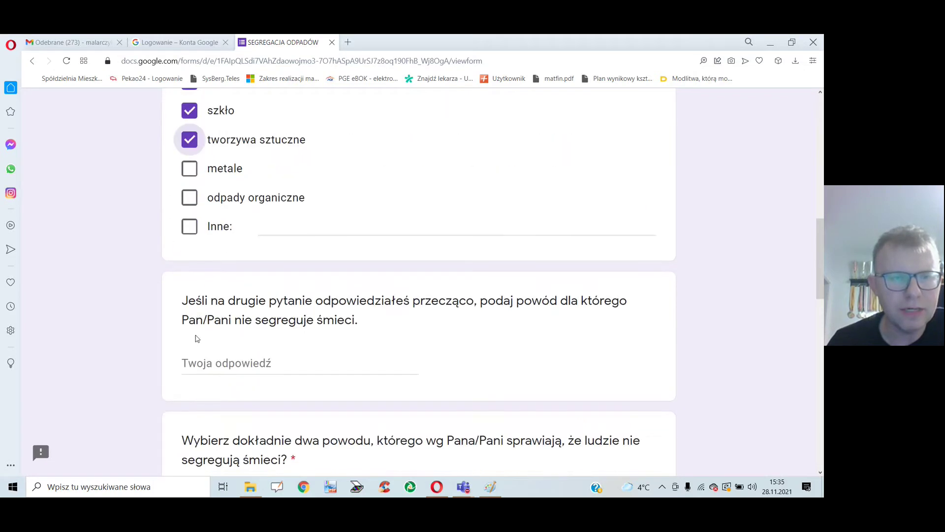
scroll(216, 207, "down", 4)
Enter 'asdf' as a reason, tick lenistwo and brak pojemników, and untick tworzywa sztuczne
left_click(232, 154)
type("asdf")
left_click(189, 314)
left_click(189, 344)
scroll(204, 354, "down", 2)
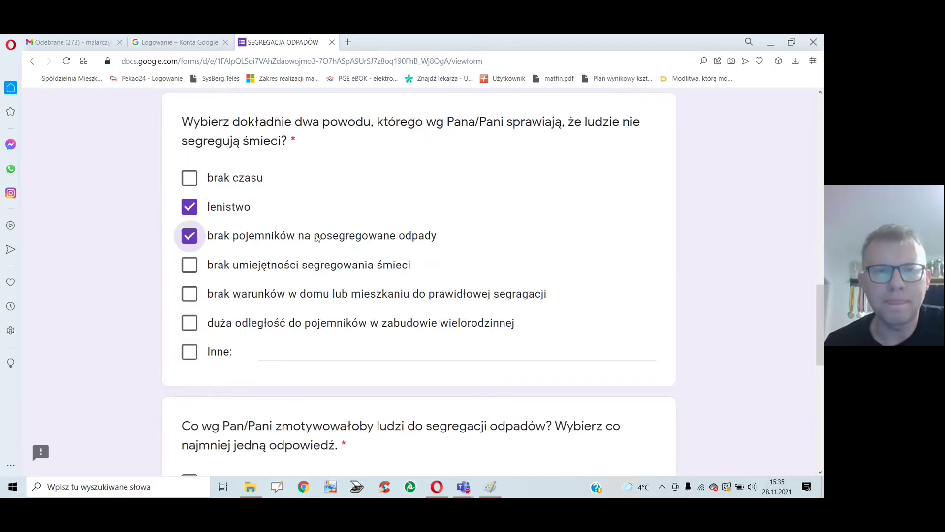
scroll(315, 241, "up", 9)
scroll(246, 237, "down", 1)
left_click(190, 248)
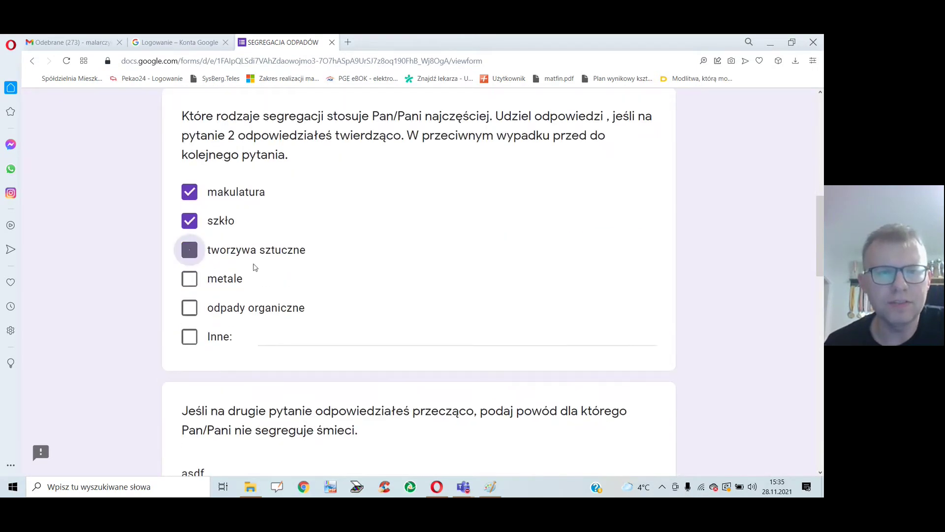
Tick the lower-fee and bezpłatny pojemnik motivations, rate knowledge 8, and submit the response
scroll(295, 275, "down", 3)
scroll(304, 282, "down", 8)
left_click(189, 320)
left_click(189, 350)
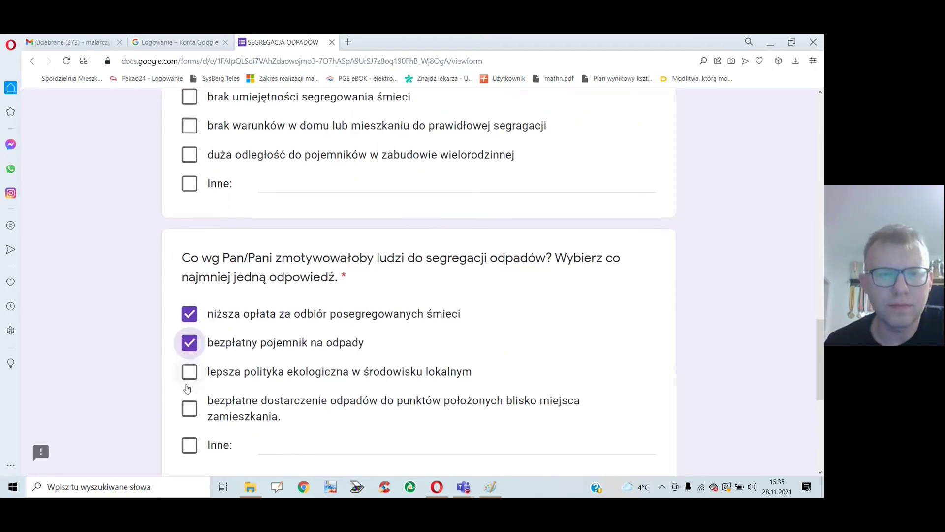
scroll(222, 364, "down", 6)
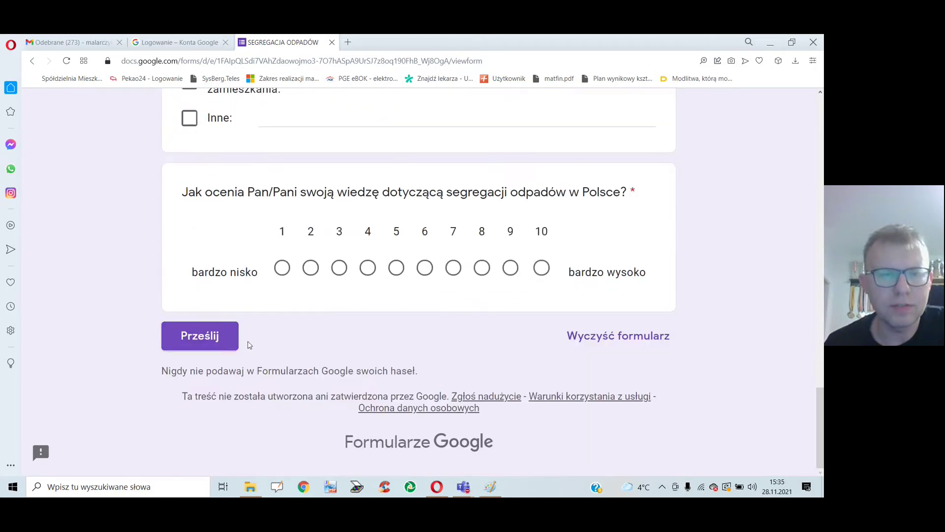
left_click(474, 269)
left_click(198, 338)
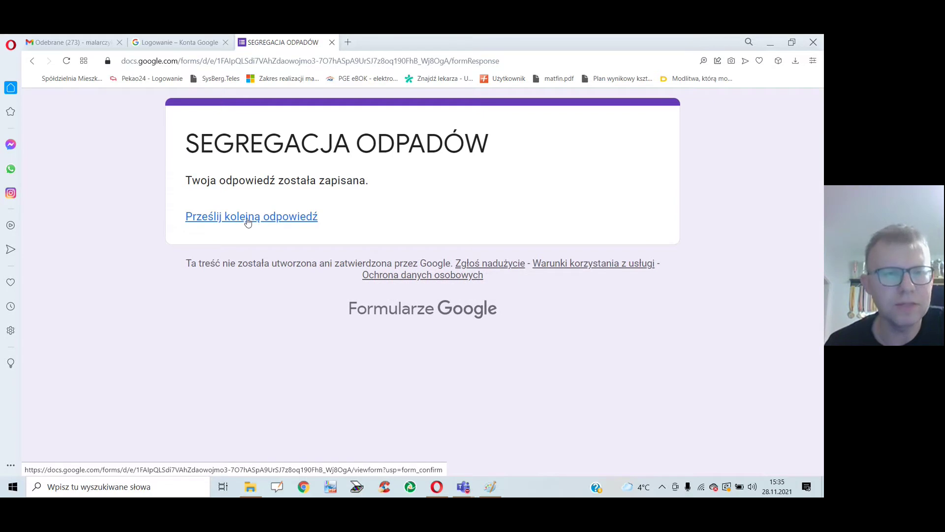
Start a second response ticking only makulatura, szkło and tworzywa sztuczne
left_click(248, 221)
scroll(248, 238, "down", 5)
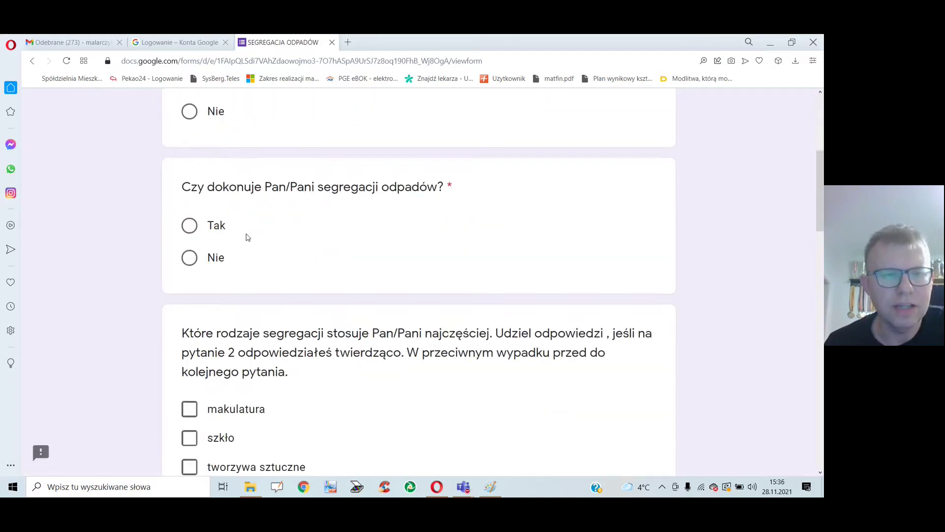
scroll(248, 237, "down", 4)
left_click(190, 192)
left_click(189, 221)
left_click(190, 250)
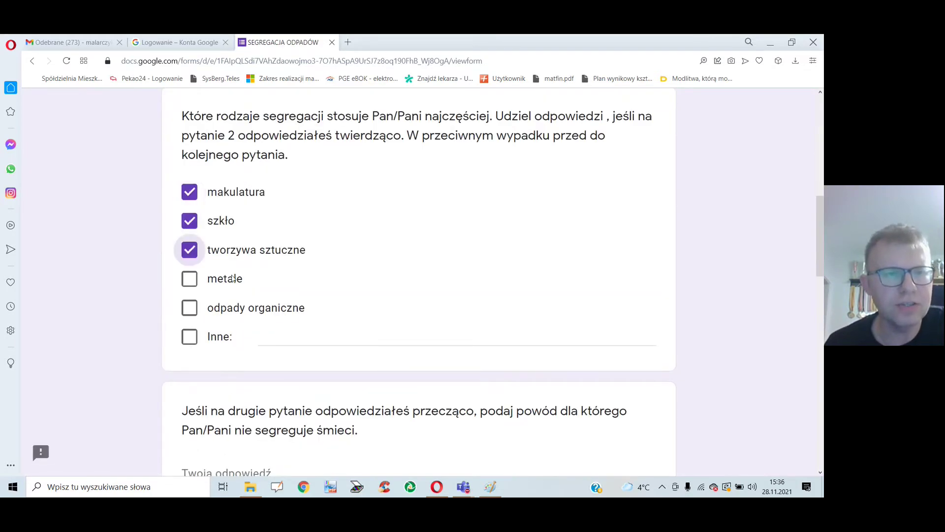
scroll(236, 276, "down", 1)
scroll(253, 290, "down", 6)
scroll(256, 305, "down", 10)
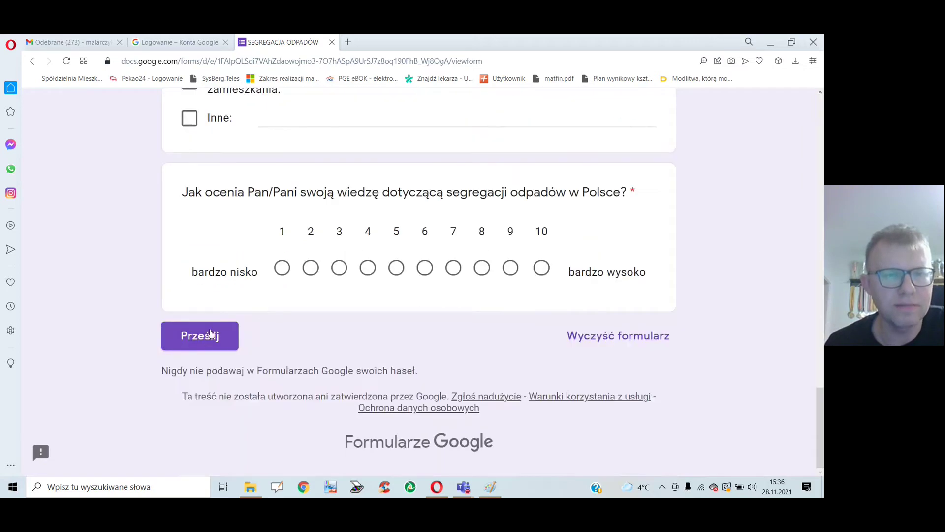
Try submitting the partial response, which flags the unanswered adult question as required
left_click(231, 336)
scroll(291, 320, "down", 2)
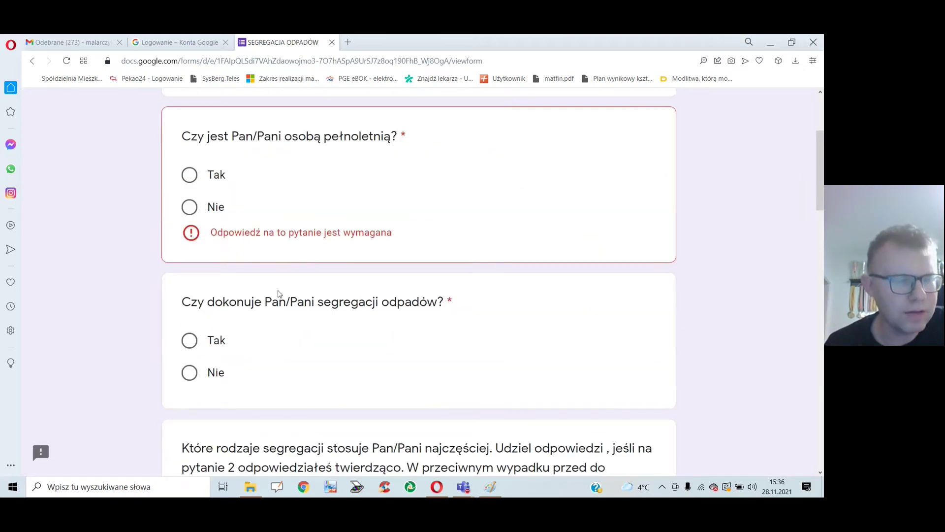
scroll(290, 256, "down", 1)
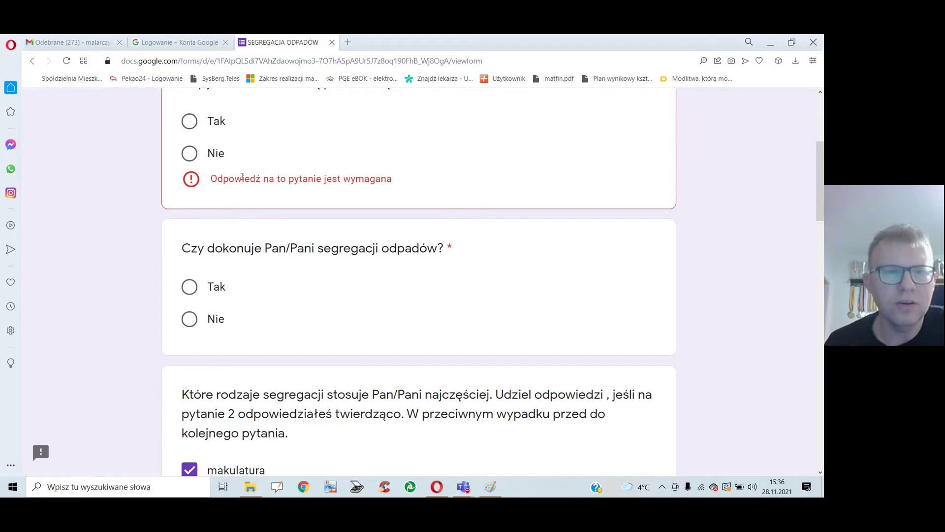
scroll(218, 325, "up", 4)
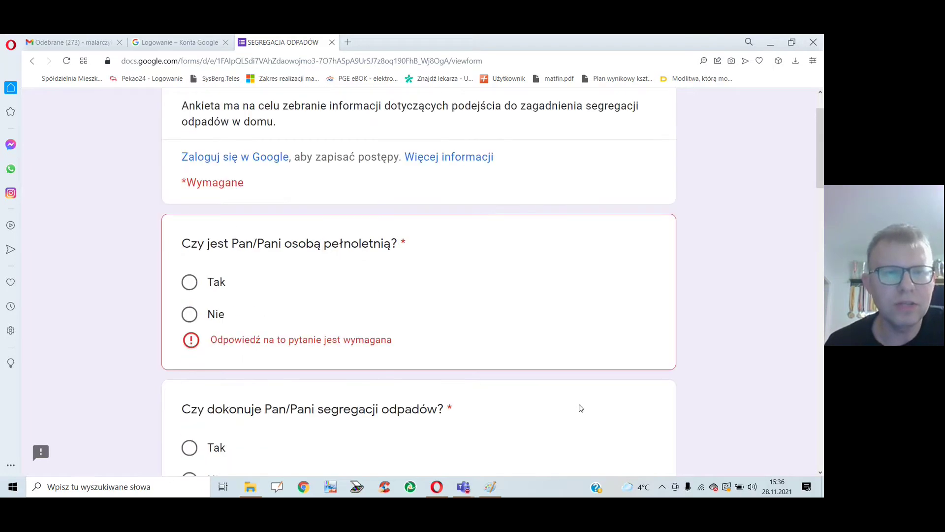
scroll(350, 360, "up", 1)
scroll(316, 338, "down", 2)
scroll(320, 337, "up", 2)
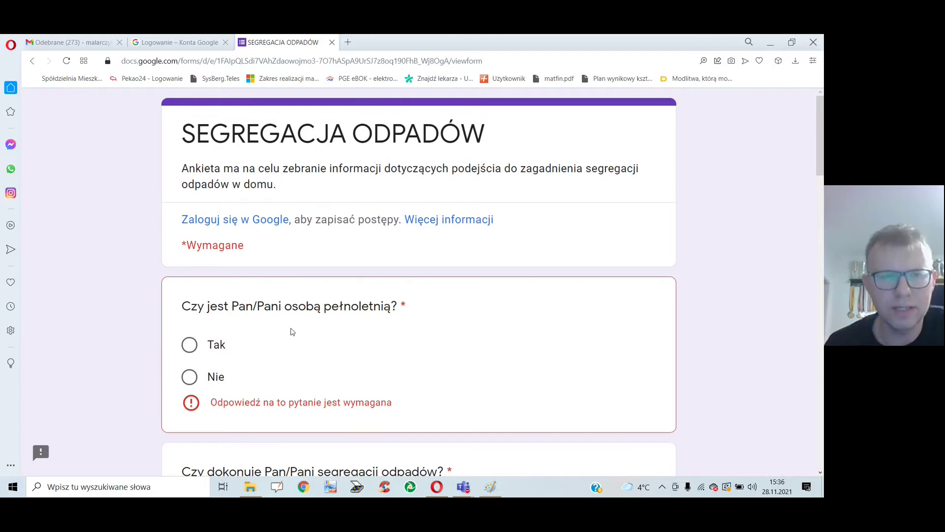
On the Logowanie page, choose the account and enter its password to reach Google Docs home
left_click(171, 39)
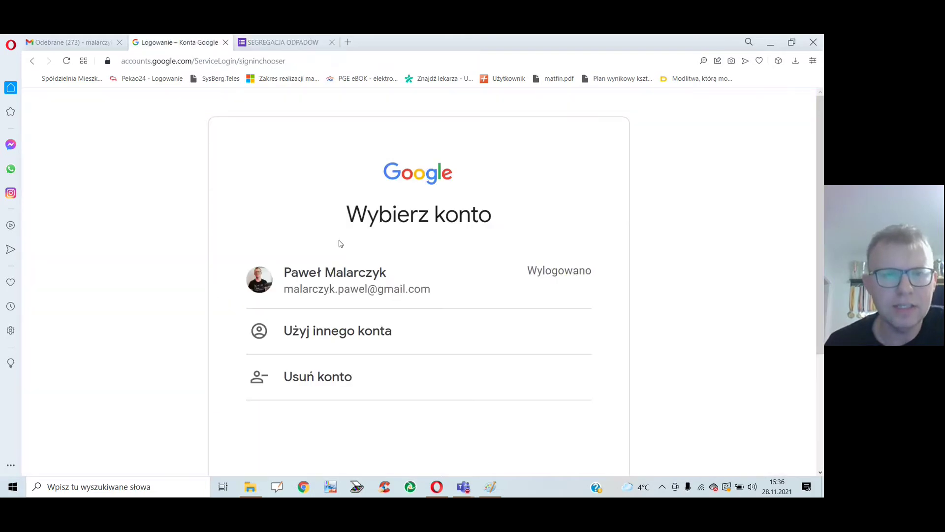
left_click(337, 276)
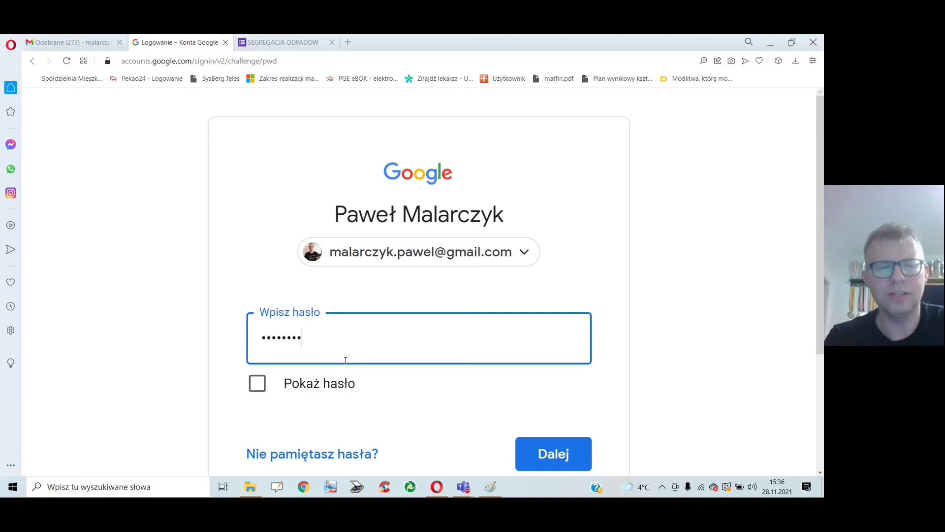
key("Return")
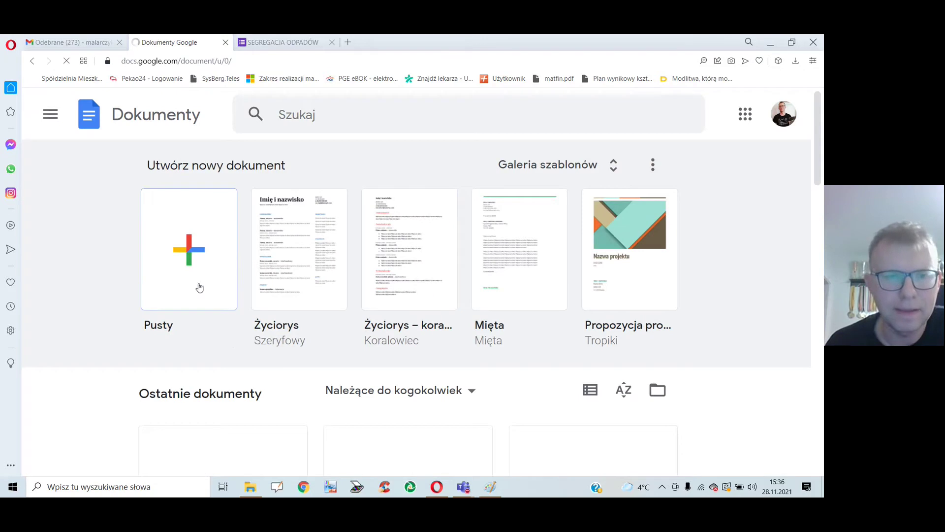
scroll(209, 295, "down", 3)
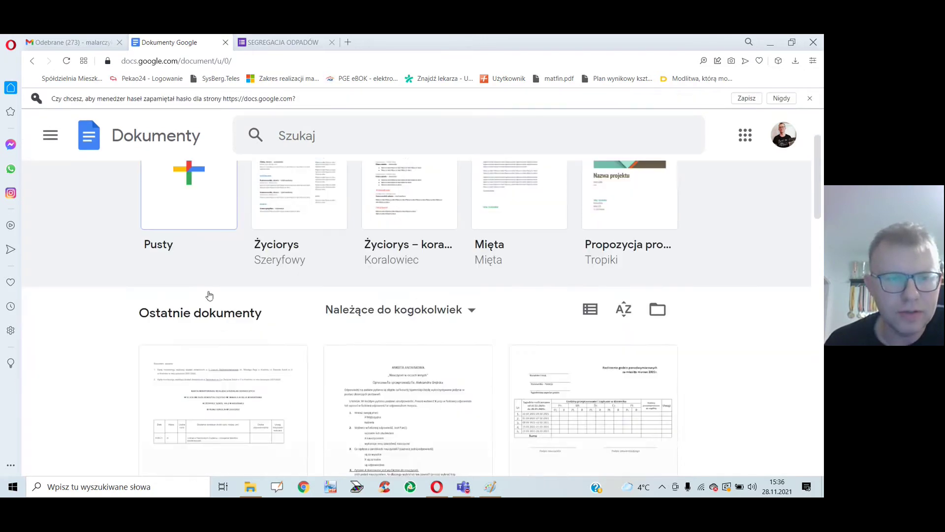
scroll(207, 299, "up", 3)
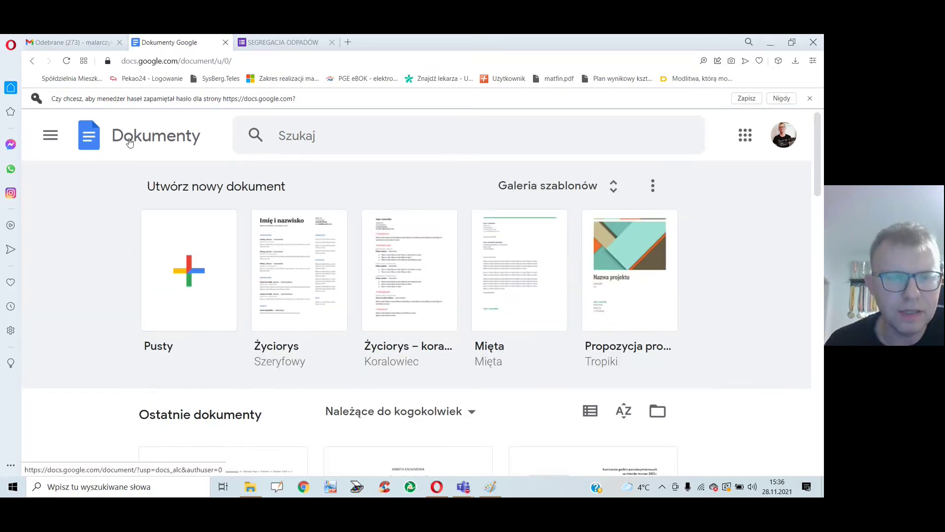
Open Google Forms from the Google apps list and open the SEGREGACJA ODPADÓW form
left_click(745, 135)
scroll(650, 331, "down", 4)
scroll(645, 335, "down", 4)
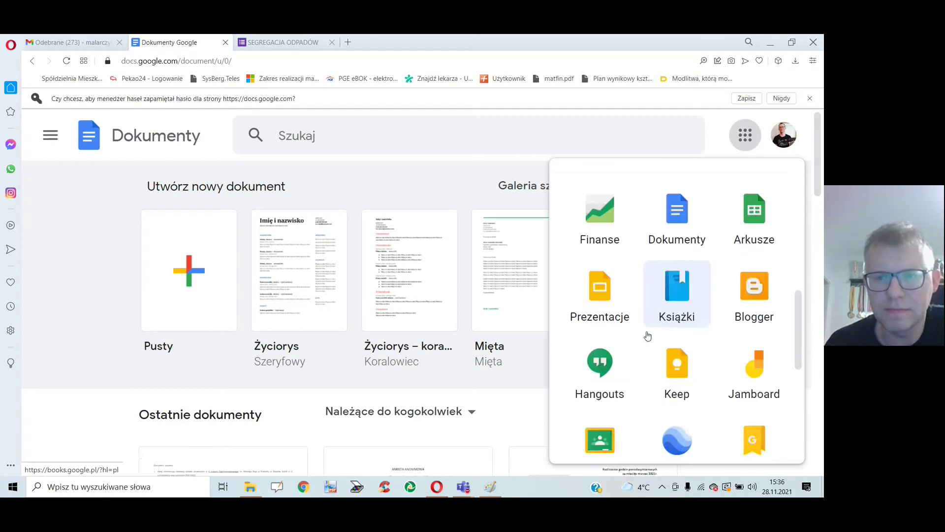
scroll(639, 339, "down", 3)
left_click(601, 352)
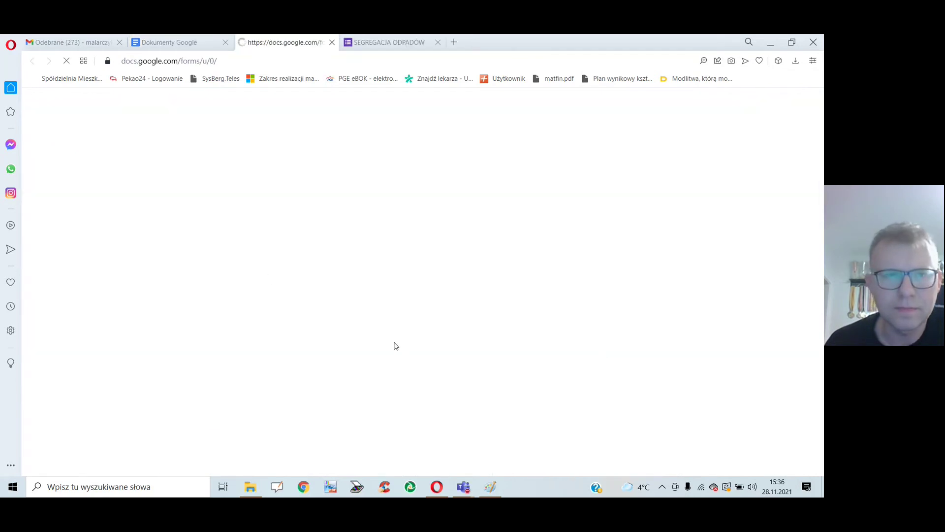
scroll(259, 308, "down", 3)
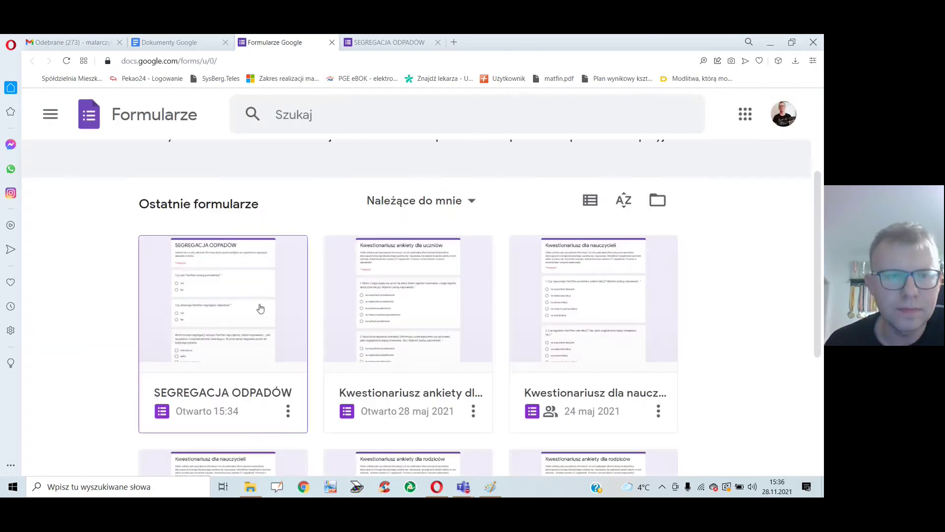
left_click(240, 285)
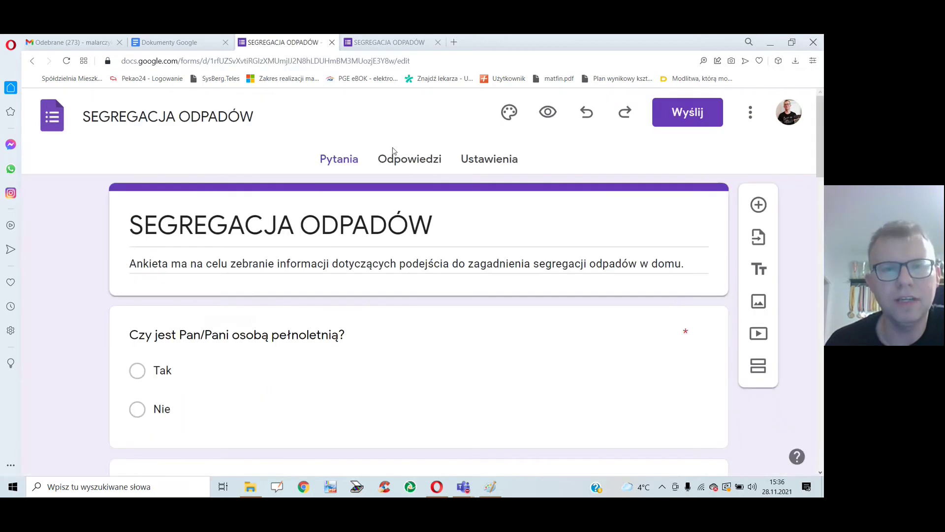
Review the form's single response on the Odpowiedzi tab
left_click(391, 162)
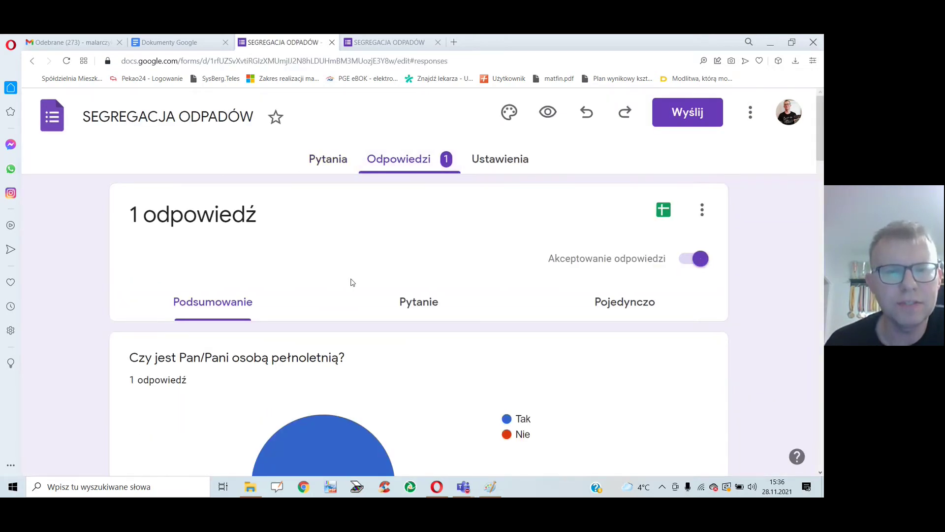
scroll(348, 279, "down", 4)
scroll(348, 282, "down", 1)
scroll(347, 278, "down", 5)
scroll(355, 276, "down", 5)
scroll(346, 281, "down", 5)
scroll(347, 281, "down", 5)
scroll(344, 293, "up", 5)
scroll(345, 293, "up", 10)
scroll(343, 295, "up", 10)
scroll(340, 298, "up", 4)
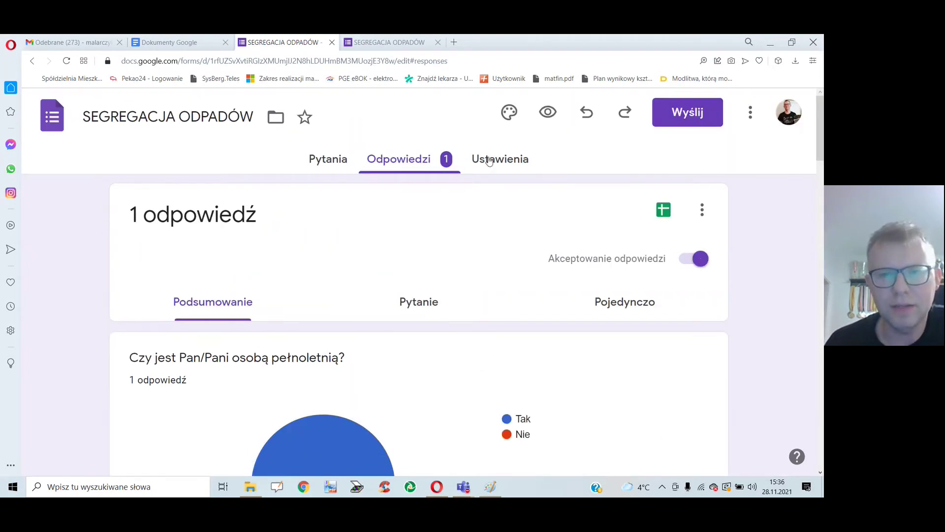
Download the responses via Pobierz odpowiedzi (.csv) and show the file in its folder
left_click(703, 212)
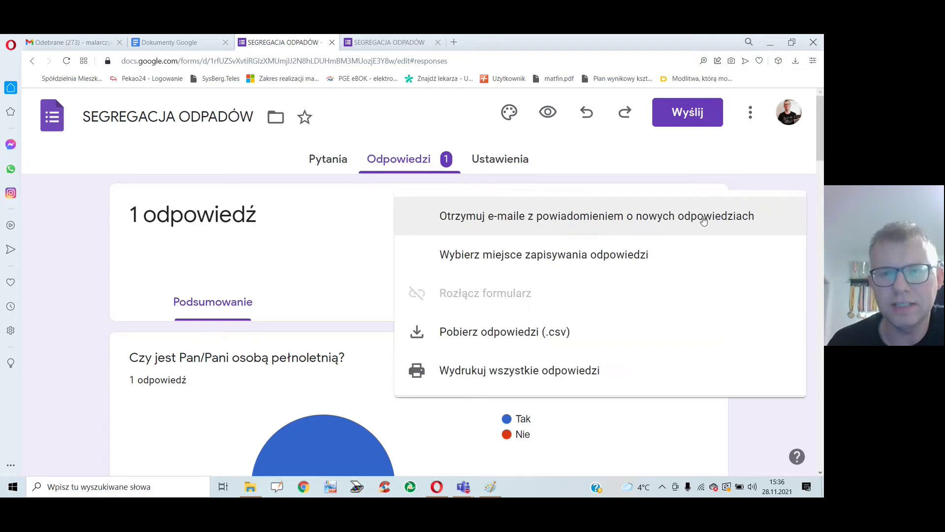
left_click(447, 336)
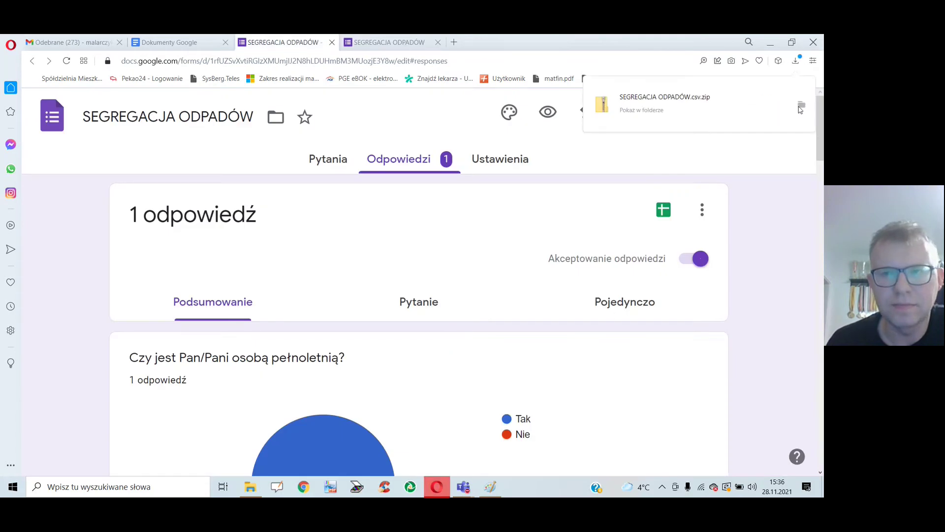
left_click(802, 107)
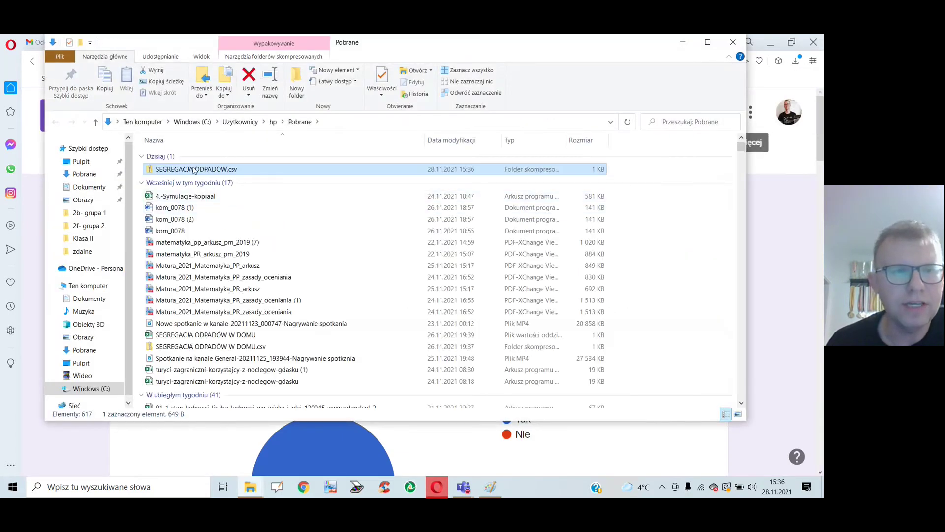
Open SEGREGACJA ODPADÓW.csv.zip and copy the CSV file inside it
double_click(194, 171)
left_click(184, 159)
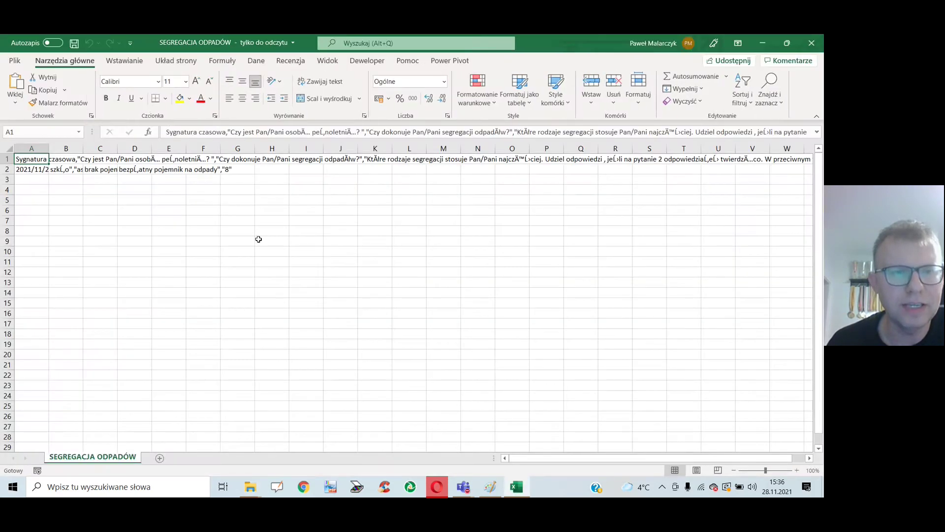
left_click(763, 43)
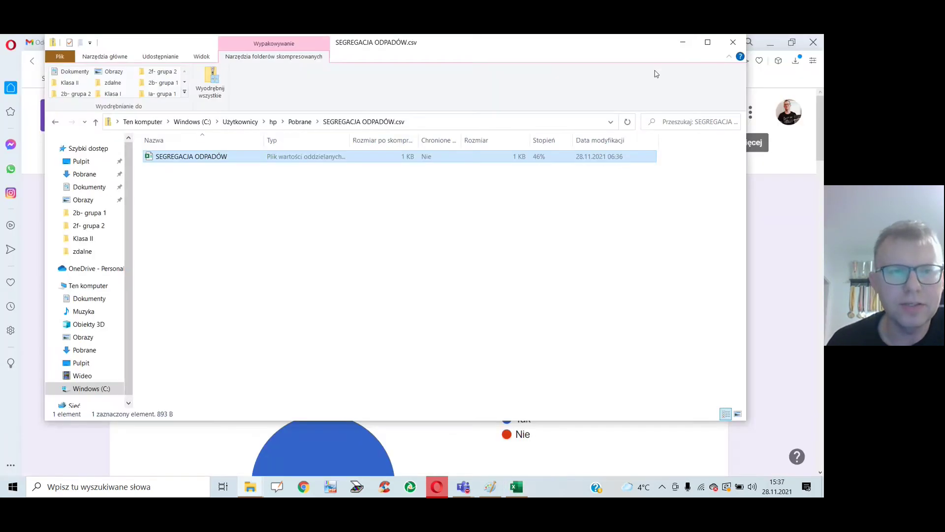
left_click(55, 122)
right_click(158, 172)
left_click(158, 170)
double_click(158, 169)
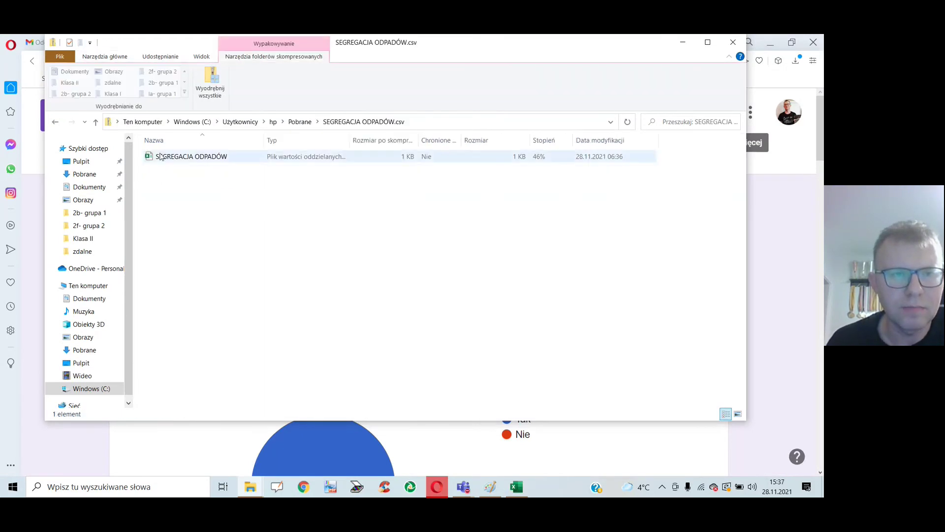
right_click(160, 154)
left_click(187, 179)
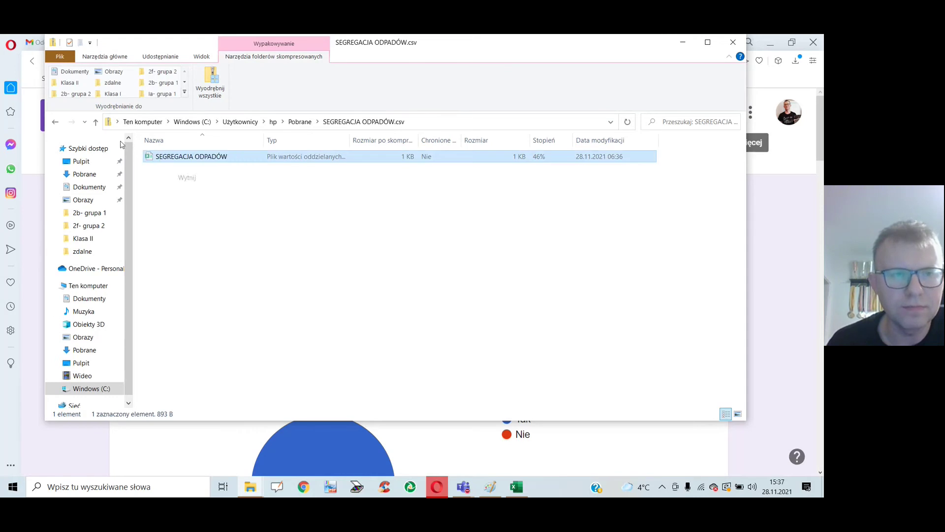
Paste the CSV into the Pobrane folder and bring the Excel workbook back to the front
left_click(55, 122)
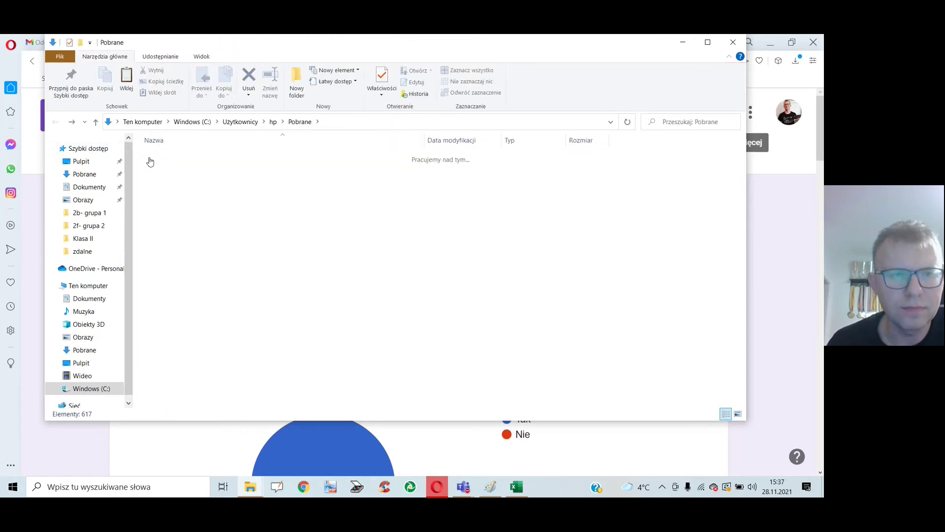
right_click(671, 178)
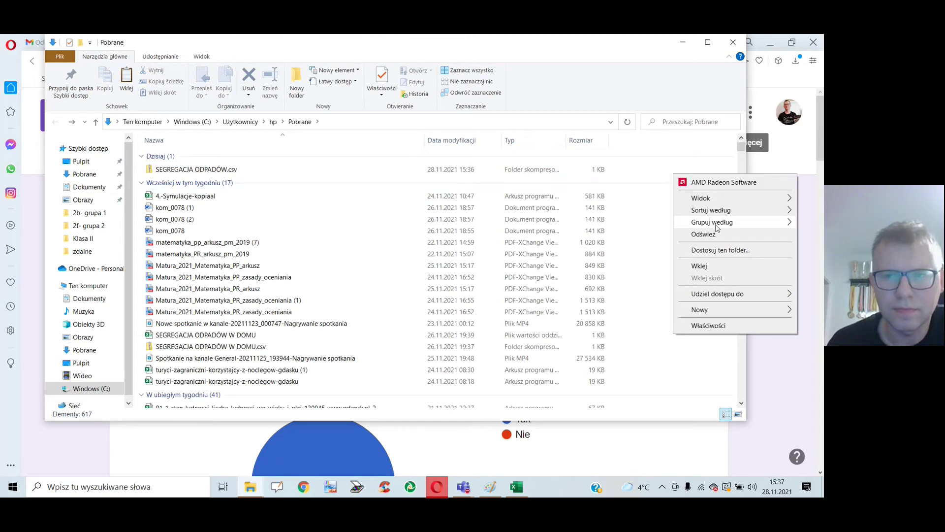
left_click(699, 266)
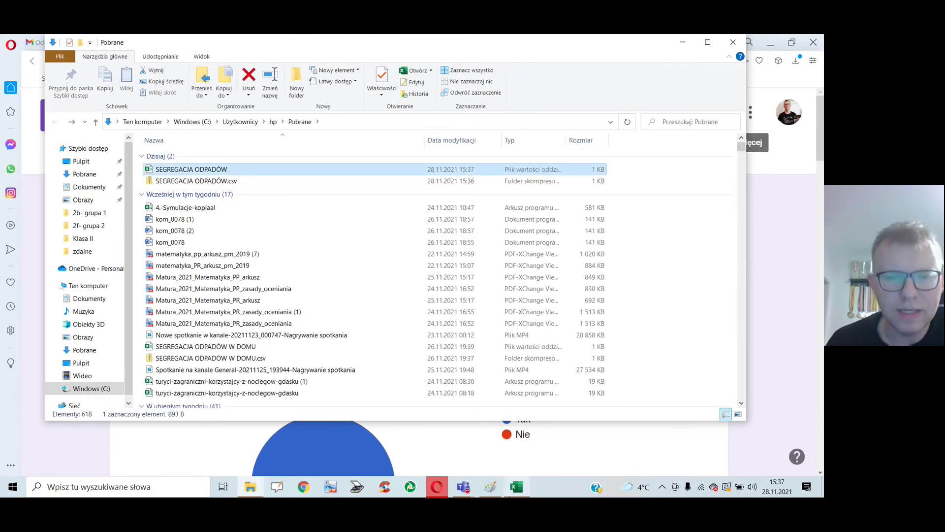
left_click(517, 486)
left_click(15, 65)
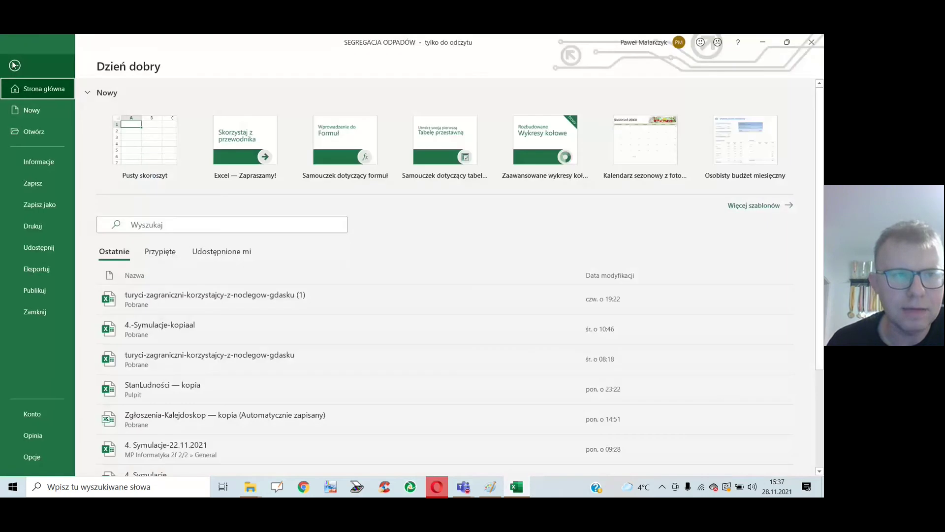
Import the SEGREGACJA ODPADÓW CSV from Pobrane via Dane > Z pliku tekstowego/CSV
left_click(15, 64)
left_click(254, 61)
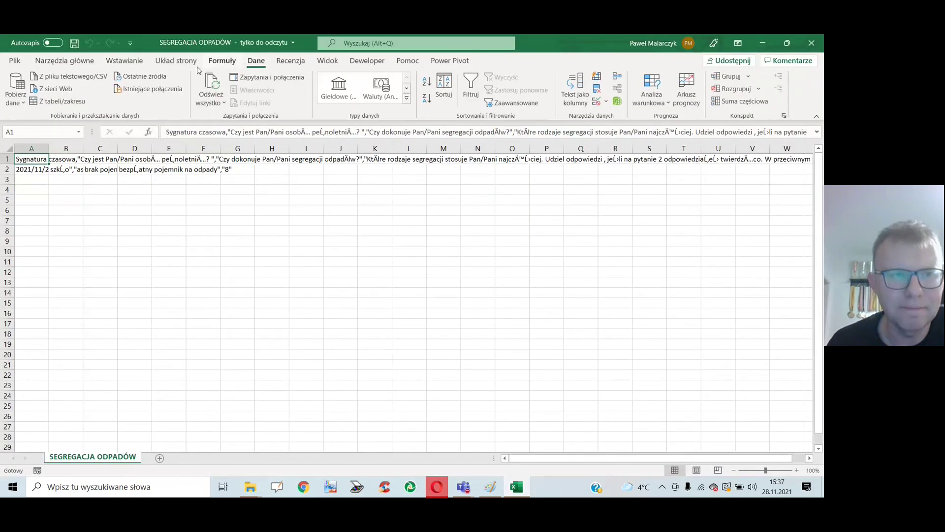
left_click(57, 78)
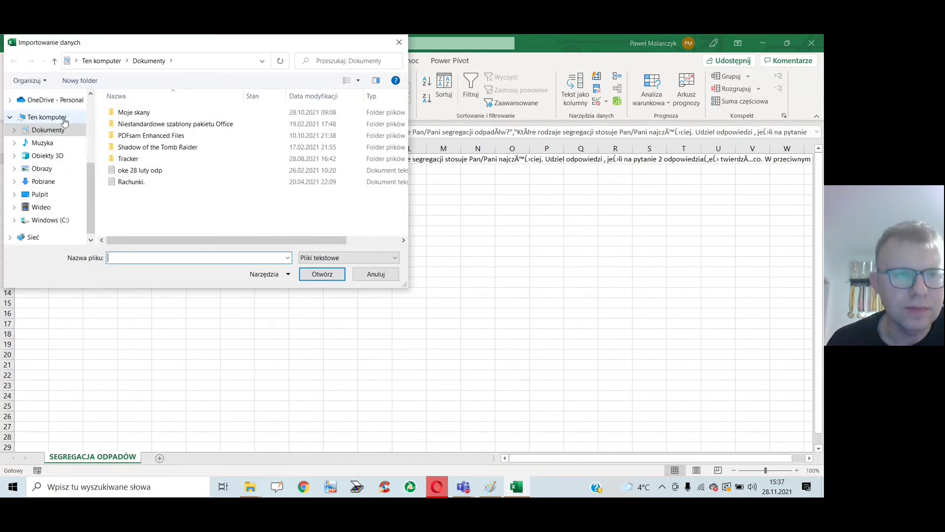
scroll(65, 122, "up", 5)
left_click(52, 130)
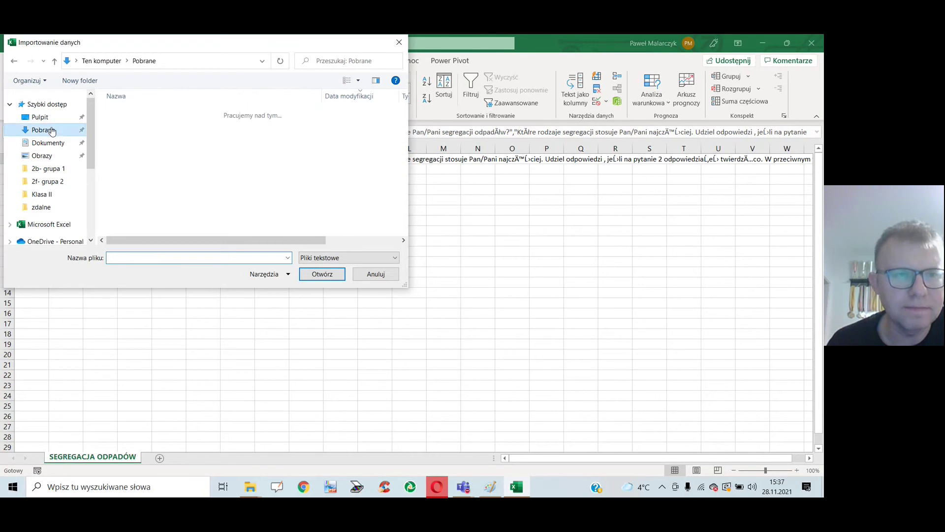
left_click(136, 129)
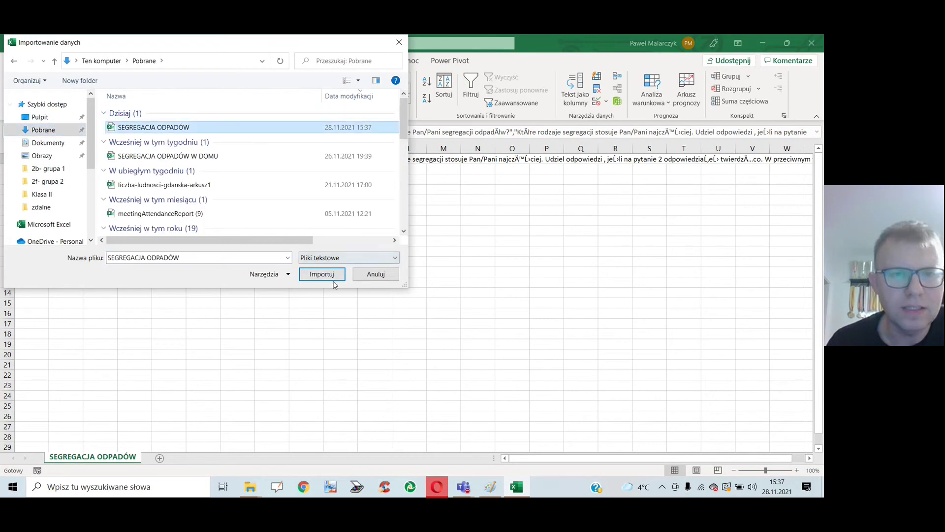
left_click(317, 275)
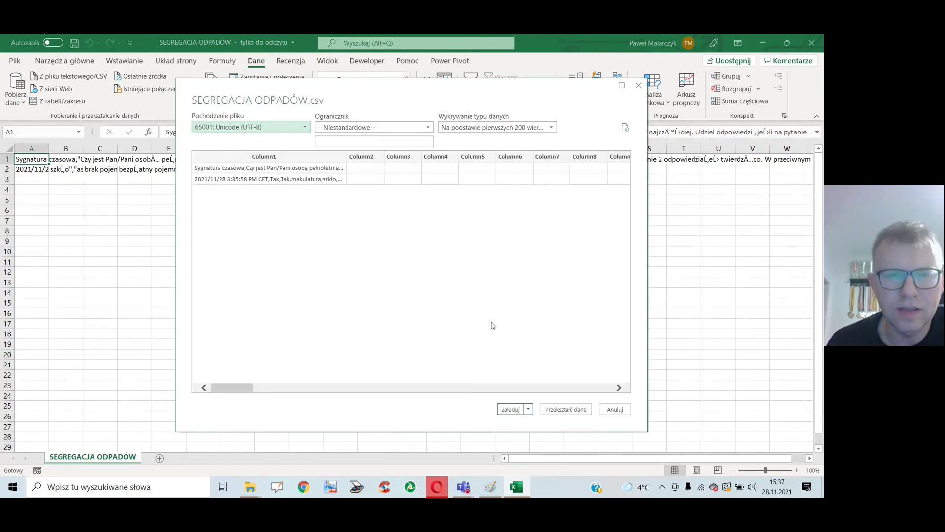
Set the delimiter to Przecinek and load the data into a table on a new sheet
left_click(350, 130)
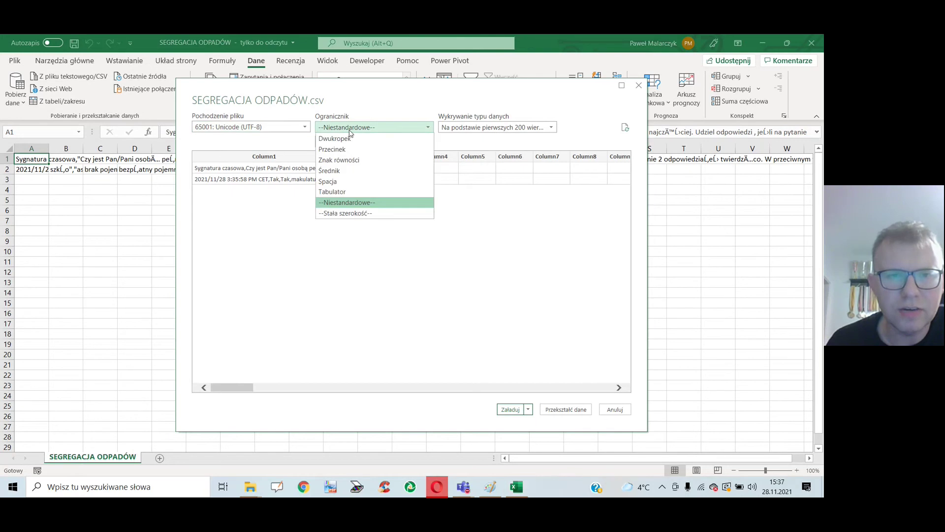
left_click(336, 149)
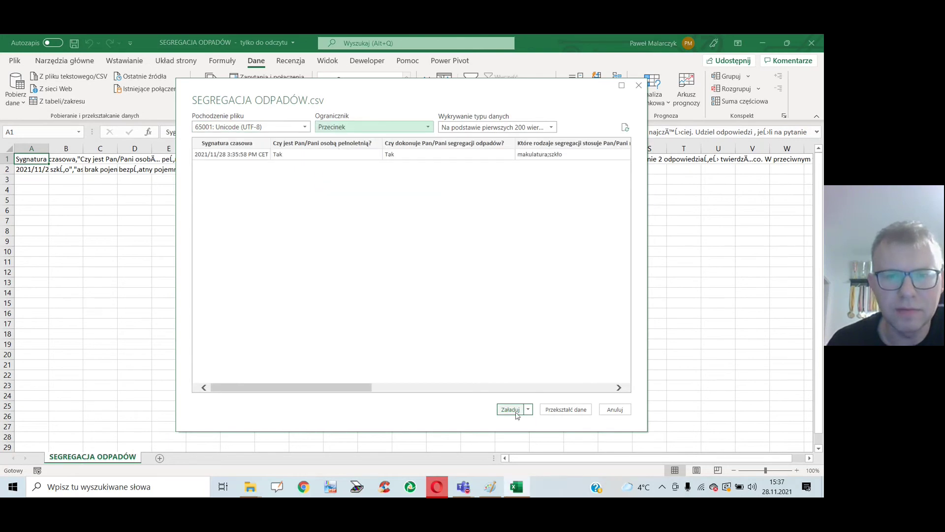
left_click(510, 409)
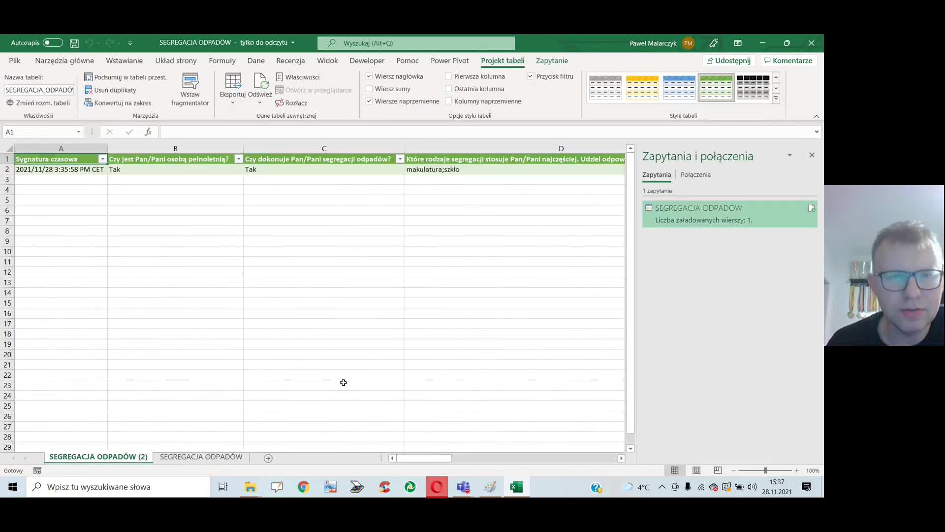
mouse_move(422, 459)
left_mouse_down()
mouse_move(472, 452)
mouse_move(444, 453)
left_mouse_up()
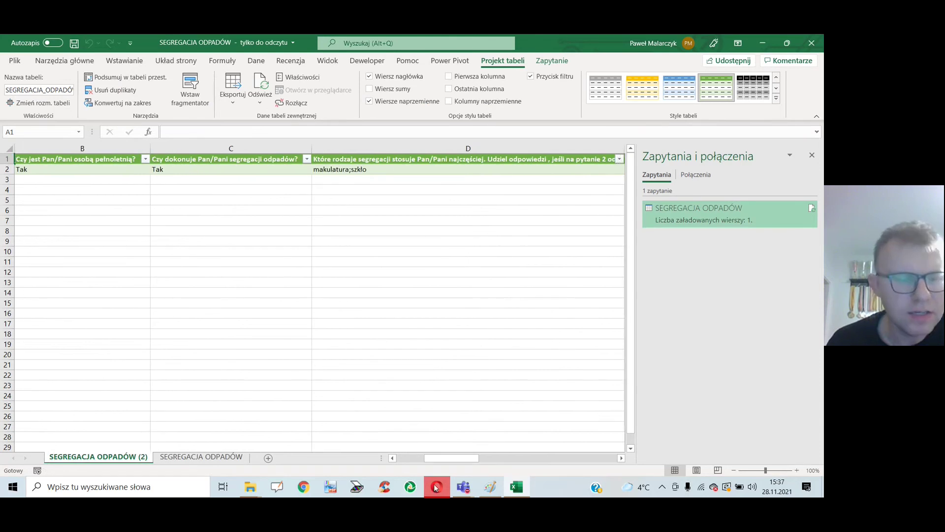
left_click(437, 488)
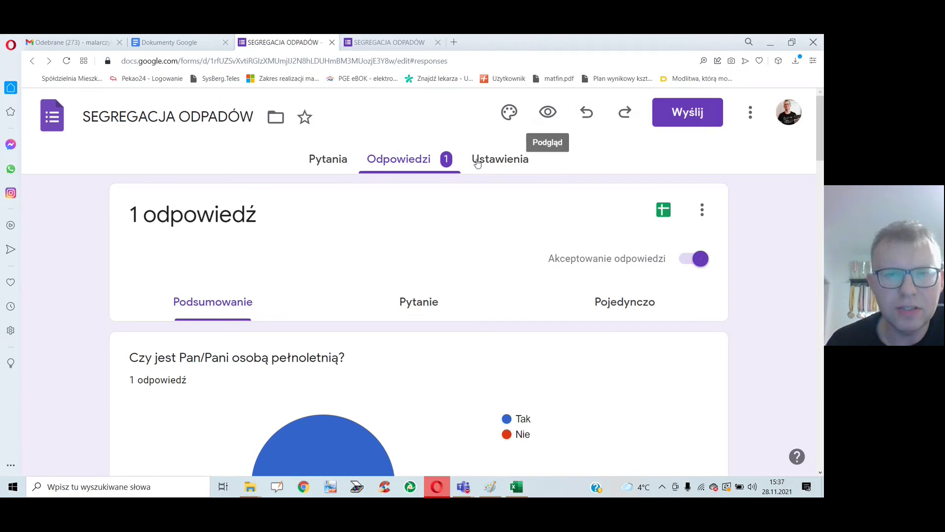
Choose Dodaj współpracowników from Wyślij and dismiss both sharing tips with Rozumiem
left_click(681, 114)
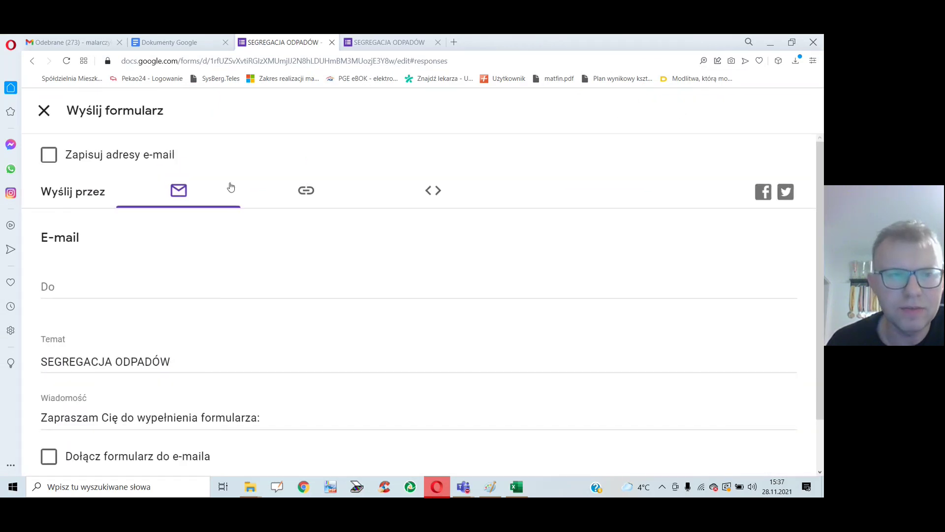
scroll(177, 305, "down", 1)
scroll(178, 305, "down", 1)
scroll(194, 301, "up", 2)
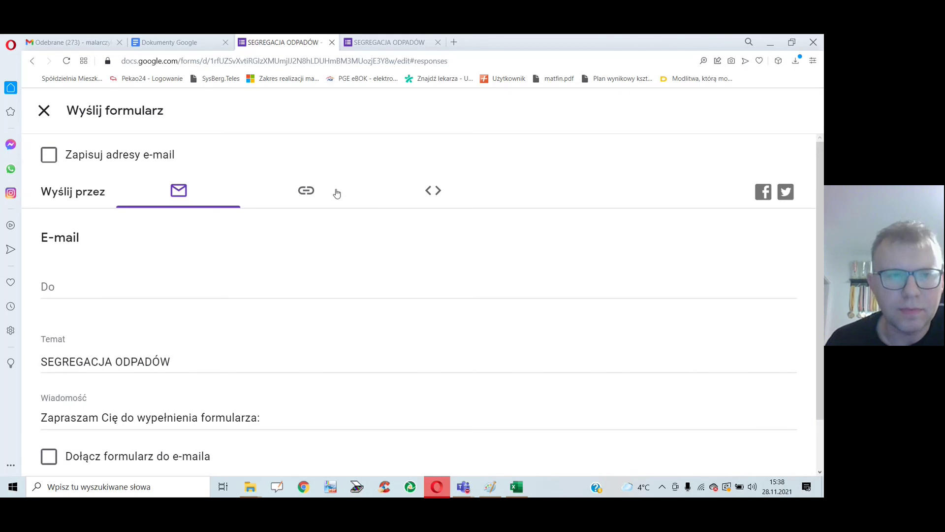
scroll(304, 212, "down", 1)
scroll(304, 246, "up", 1)
scroll(304, 250, "down", 1)
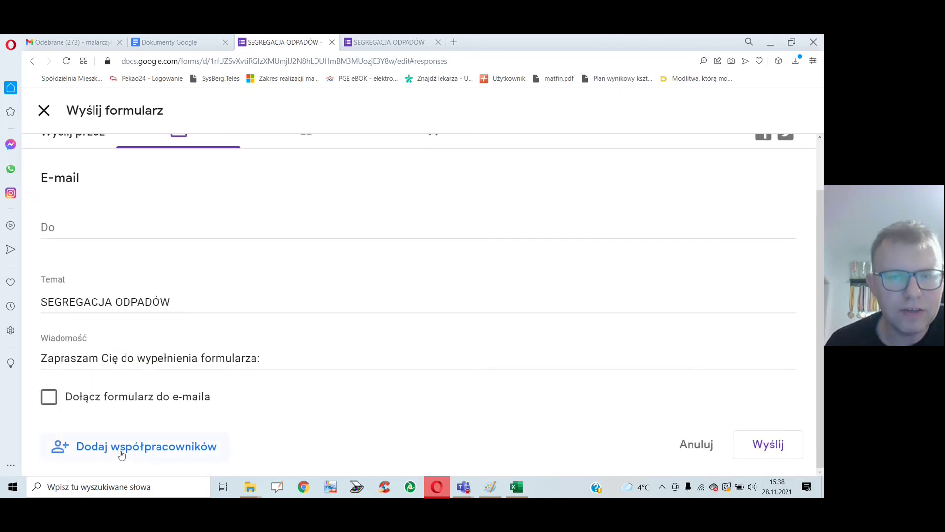
left_click(125, 452)
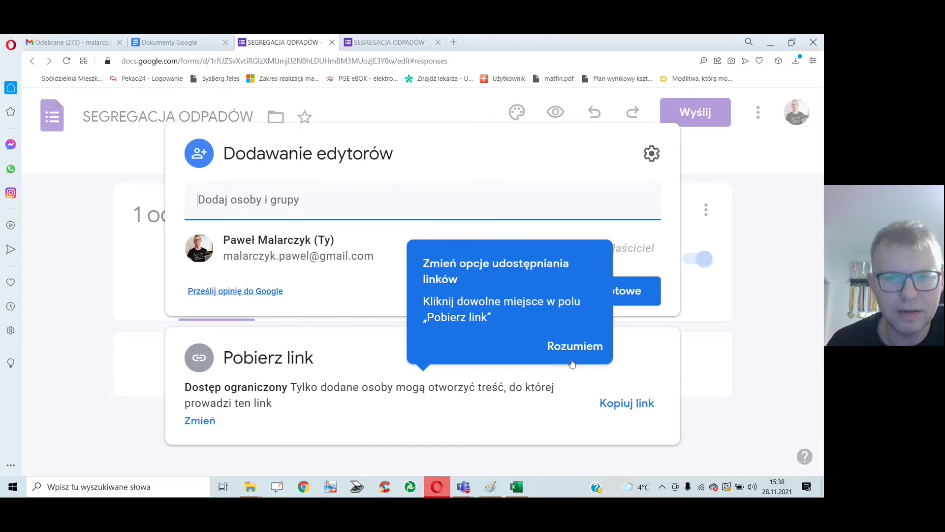
left_click(571, 348)
left_click(638, 299)
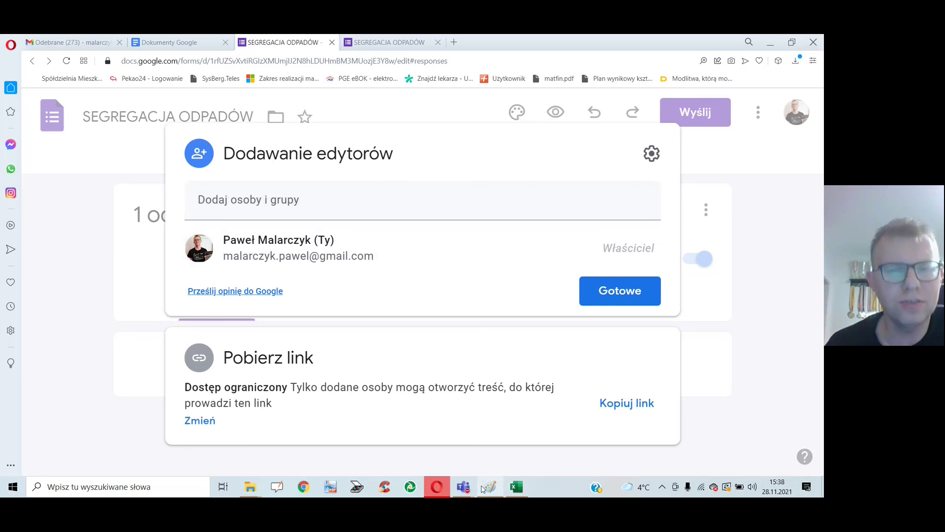
mouse_move(463, 486)
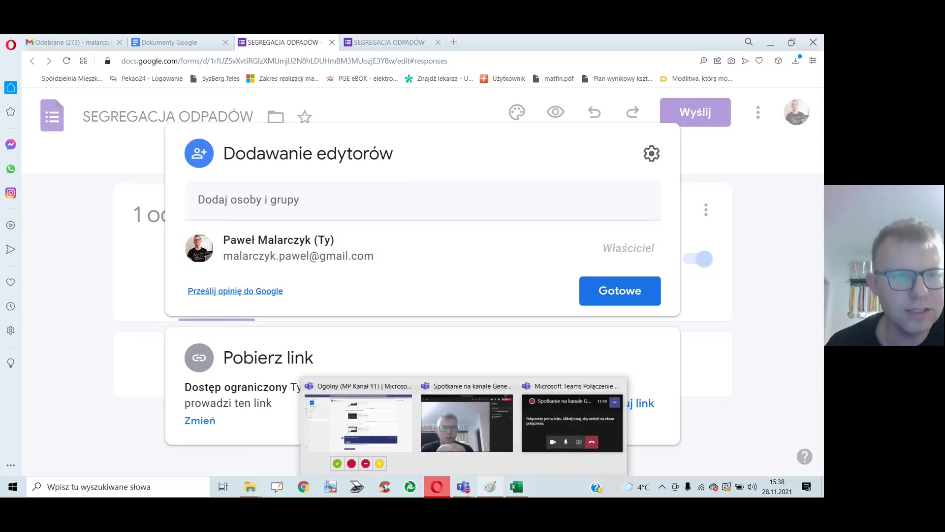
left_click(463, 428)
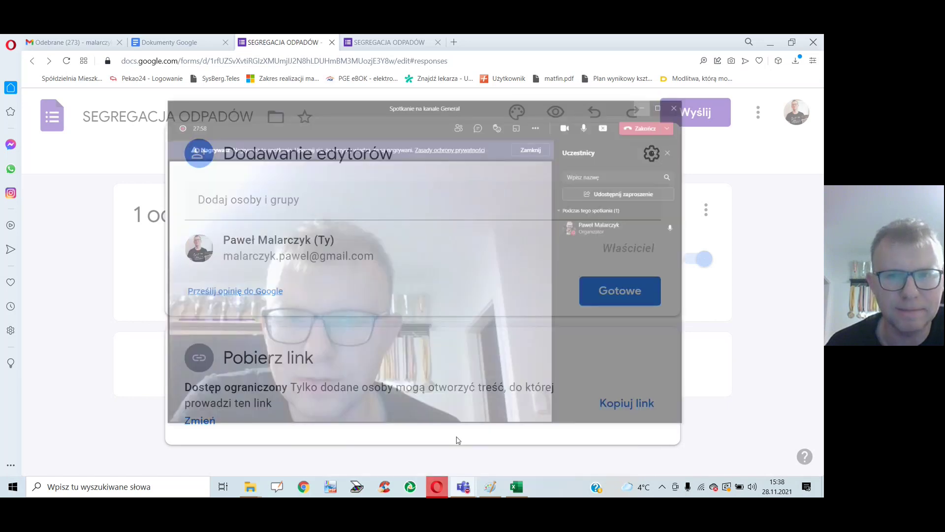